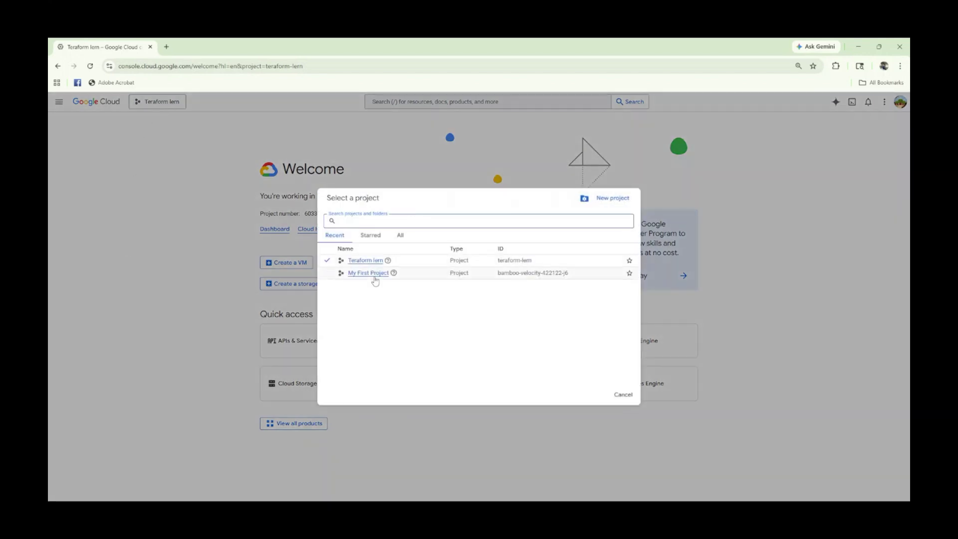
Dismiss the project picker and open the Cloud overview dashboard for the Teraform lern project
{"action": "key", "text": "Escape"}
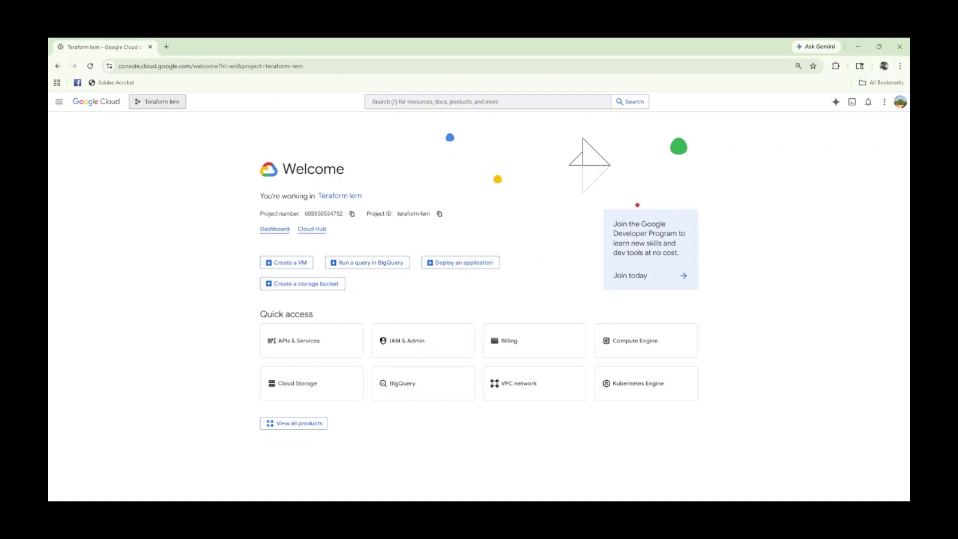
{"action": "left_click", "coordinate": [59, 103]}
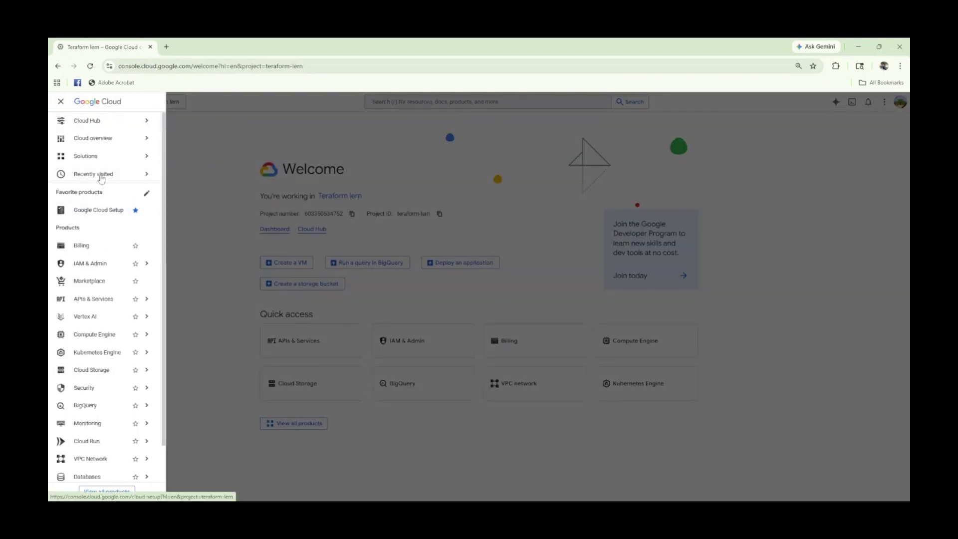
{"action": "mouse_move", "coordinate": [95, 145]}
{"action": "left_click", "coordinate": [179, 156]}
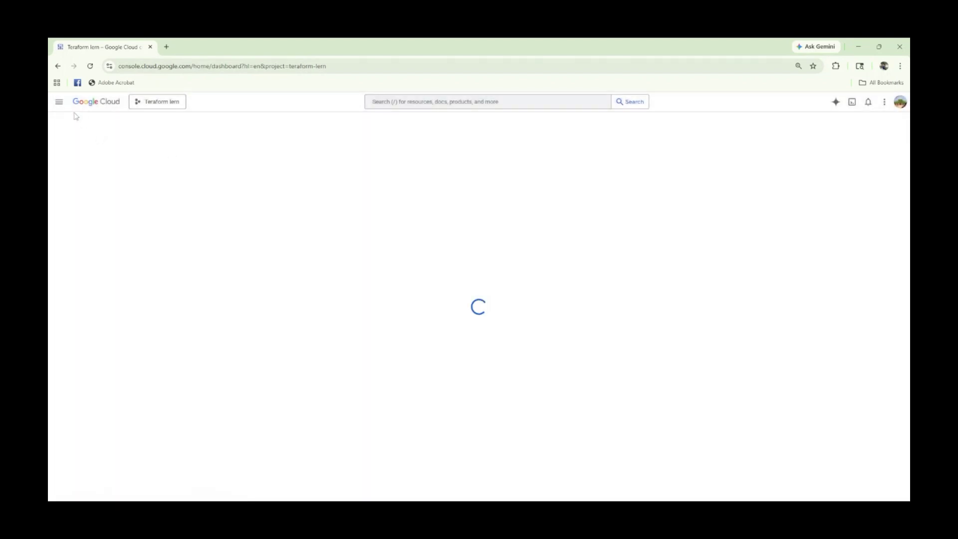
{"action": "left_click", "coordinate": [60, 103]}
{"action": "mouse_move", "coordinate": [127, 146]}
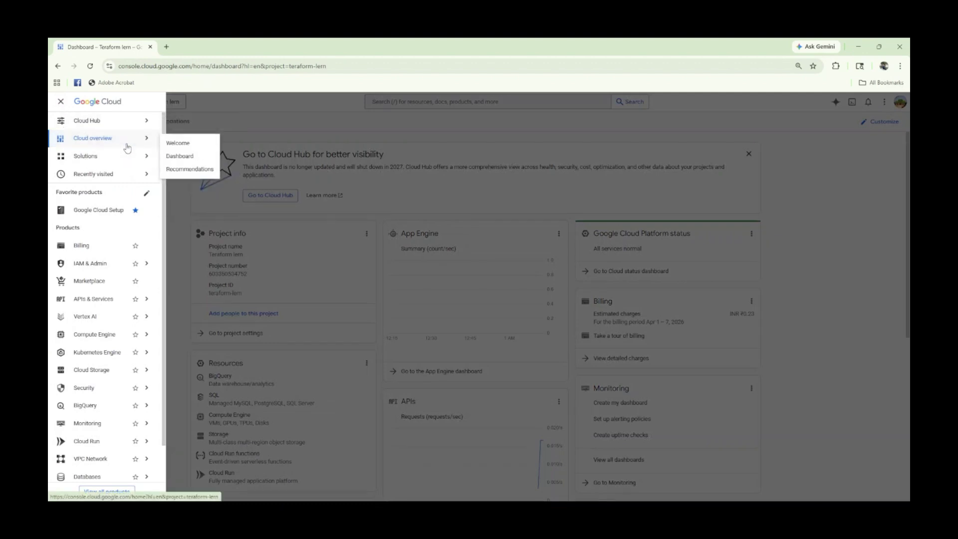
{"action": "left_click", "coordinate": [341, 166]}
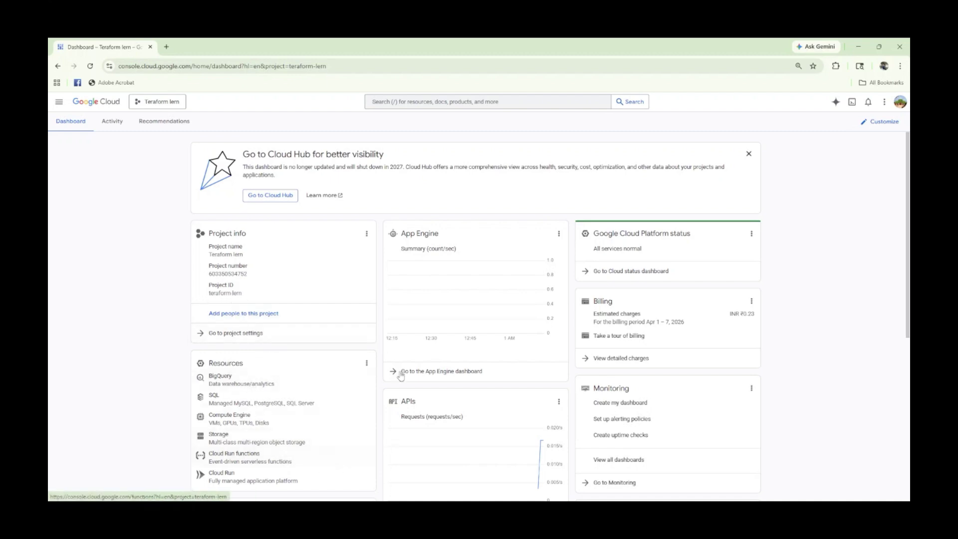
Review the project dashboard's cards, including project info, resources, platform status, billing, monitoring and getting started
{"action": "scroll", "coordinate": [280, 457], "scroll_direction": "down", "scroll_amount": 2}
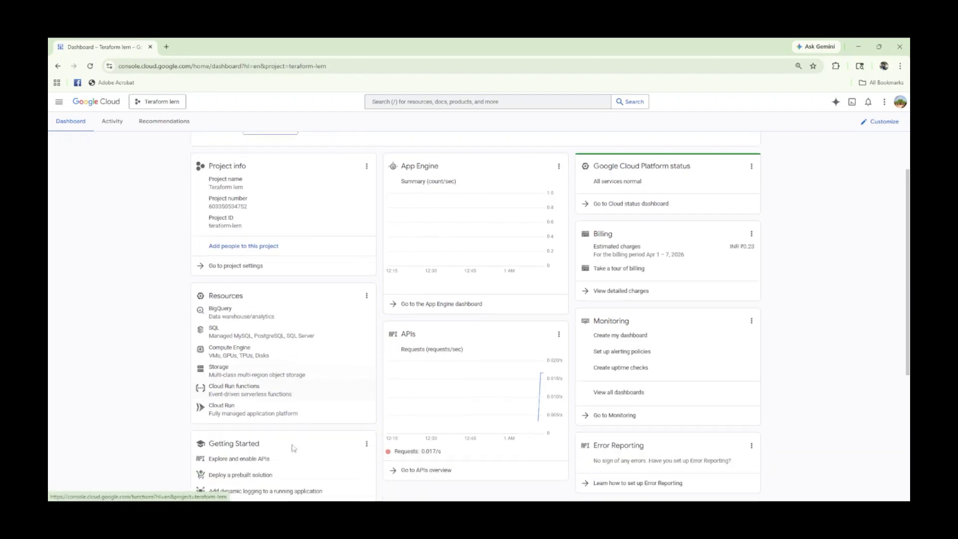
{"action": "scroll", "coordinate": [293, 448], "scroll_direction": "down", "scroll_amount": 1}
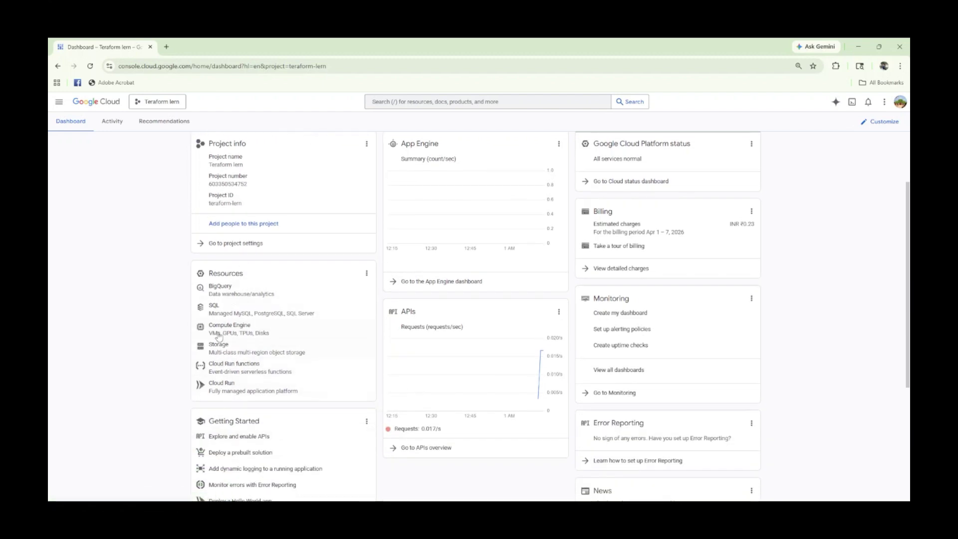
{"action": "scroll", "coordinate": [530, 414], "scroll_direction": "up", "scroll_amount": 3}
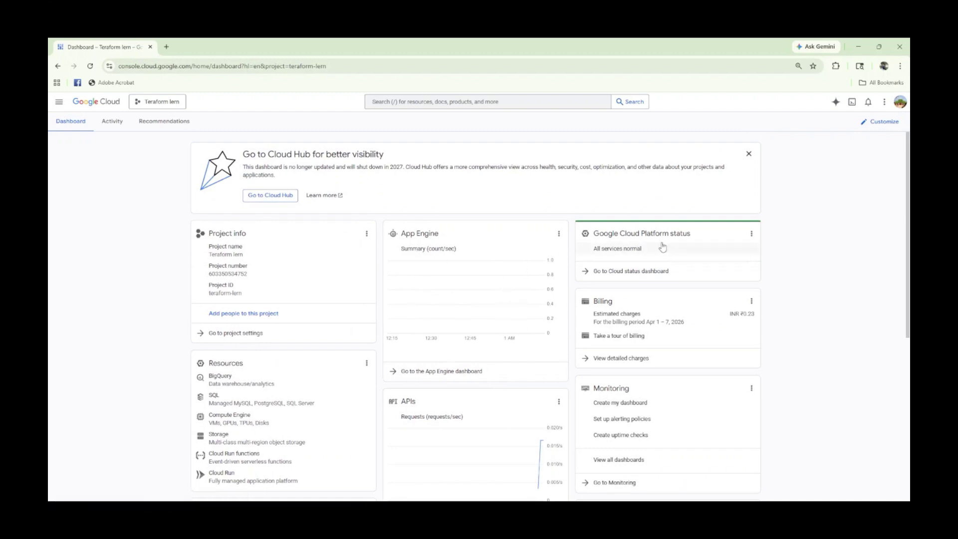
{"action": "scroll", "coordinate": [690, 374], "scroll_direction": "down", "scroll_amount": 1}
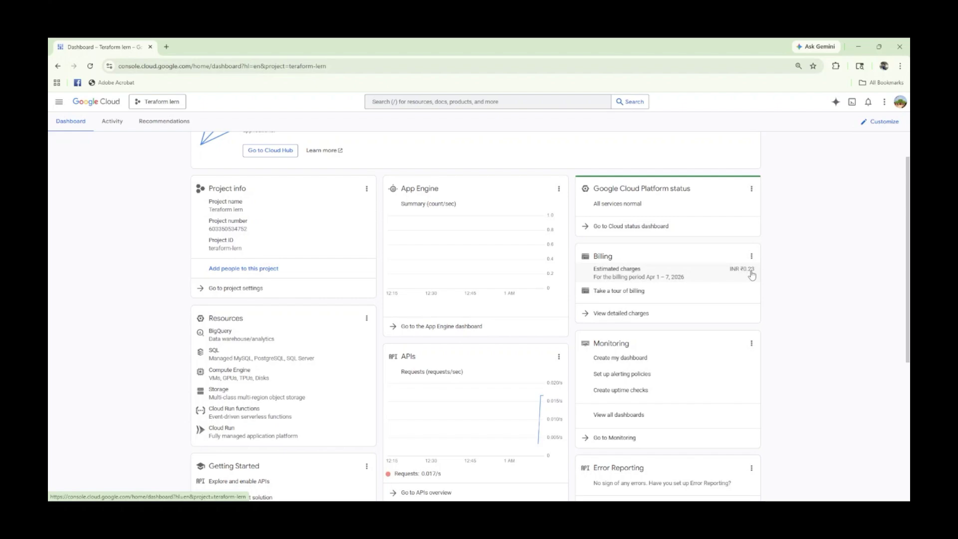
{"action": "scroll", "coordinate": [656, 324], "scroll_direction": "down", "scroll_amount": 3}
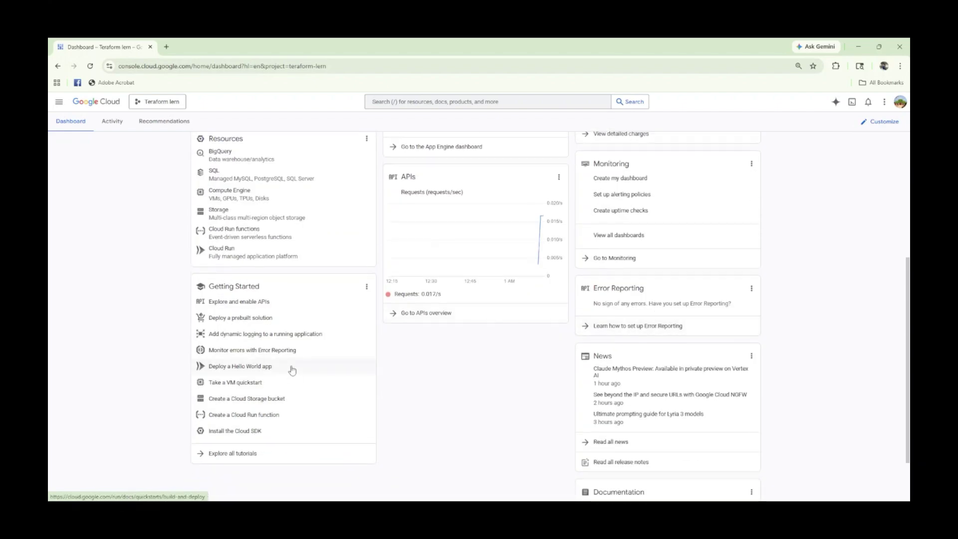
{"action": "scroll", "coordinate": [250, 320], "scroll_direction": "up", "scroll_amount": 4}
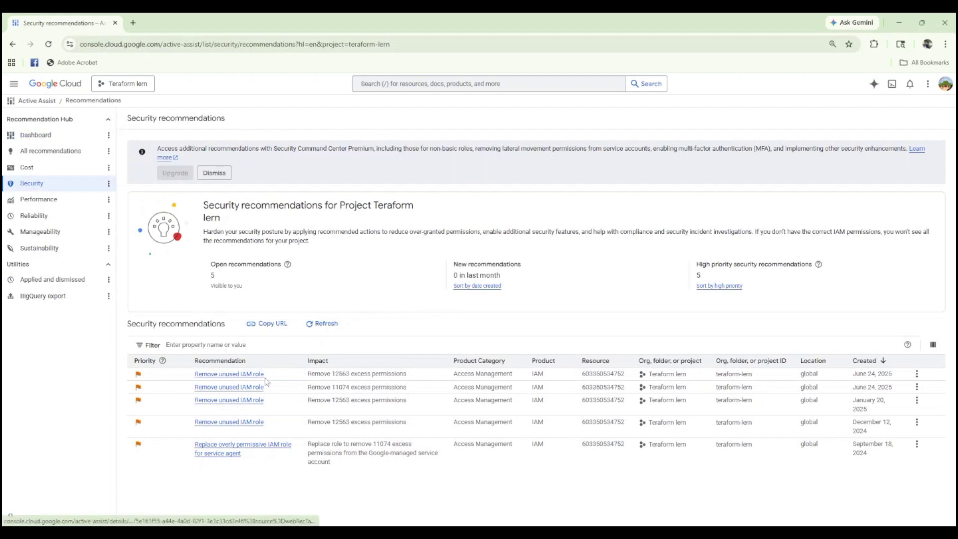
Examine the impact descriptions of the security recommendations, including the one for the Google-managed service account
{"action": "left_click_drag", "start_coordinate": [306, 374], "coordinate": [417, 381]}
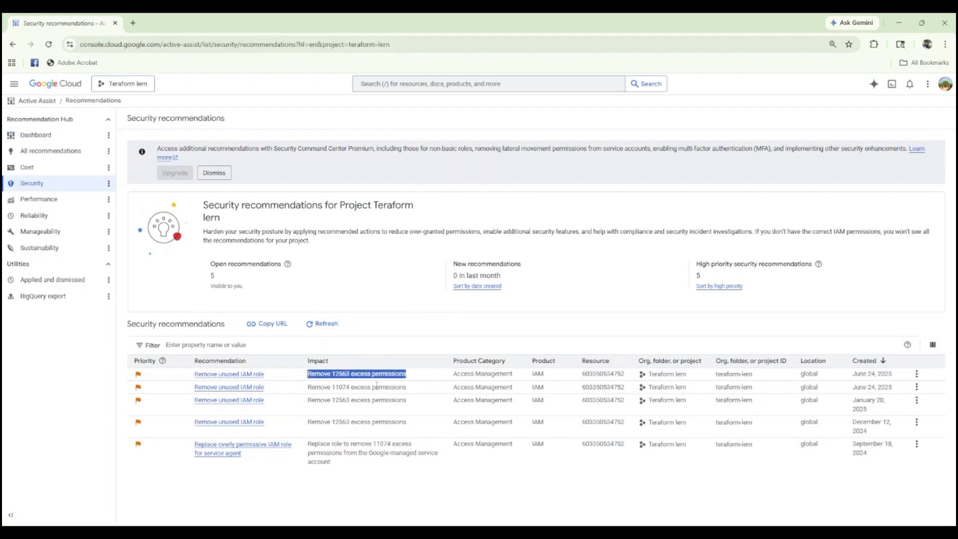
{"action": "left_click_drag", "start_coordinate": [302, 393], "coordinate": [418, 393]}
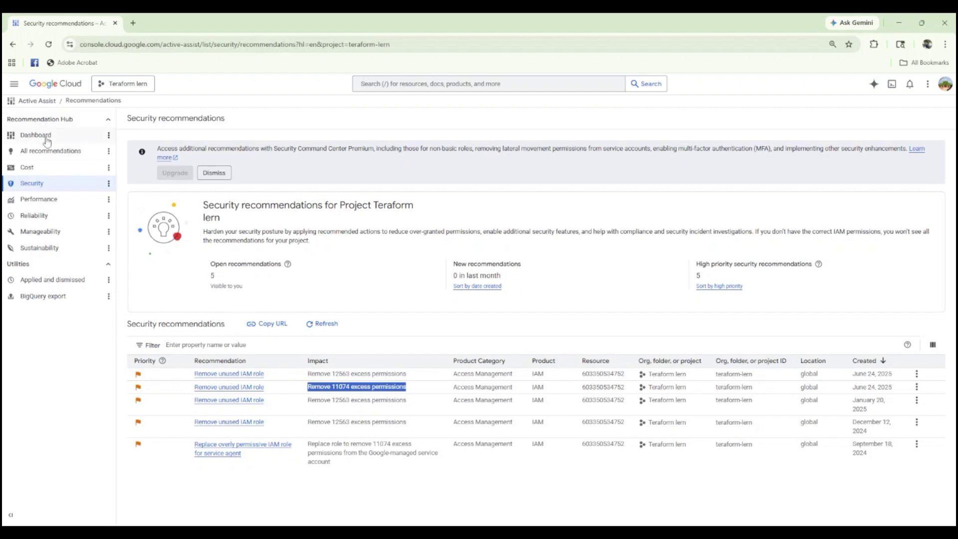
{"action": "left_click_drag", "start_coordinate": [343, 462], "coordinate": [320, 445]}
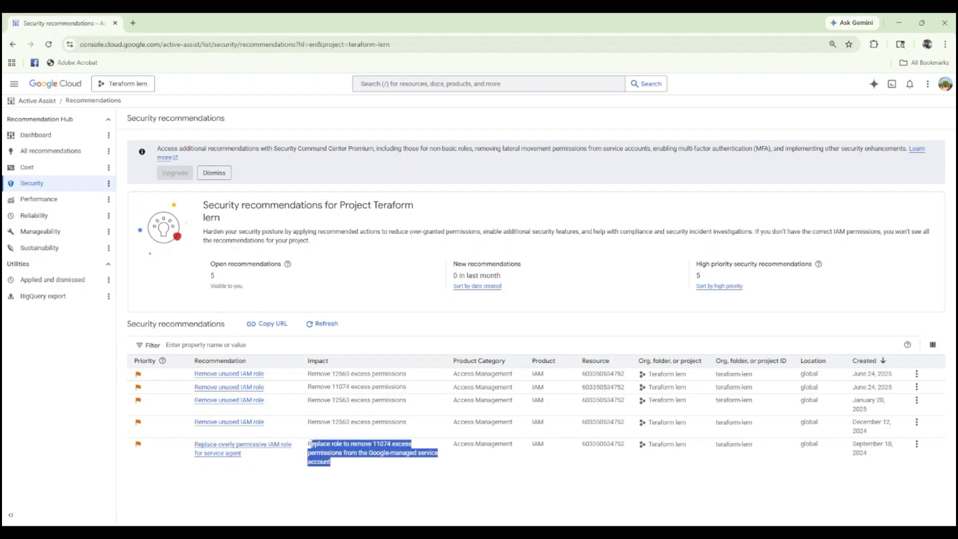
{"action": "left_click", "coordinate": [342, 469]}
{"action": "left_click_drag", "start_coordinate": [366, 456], "coordinate": [400, 469]}
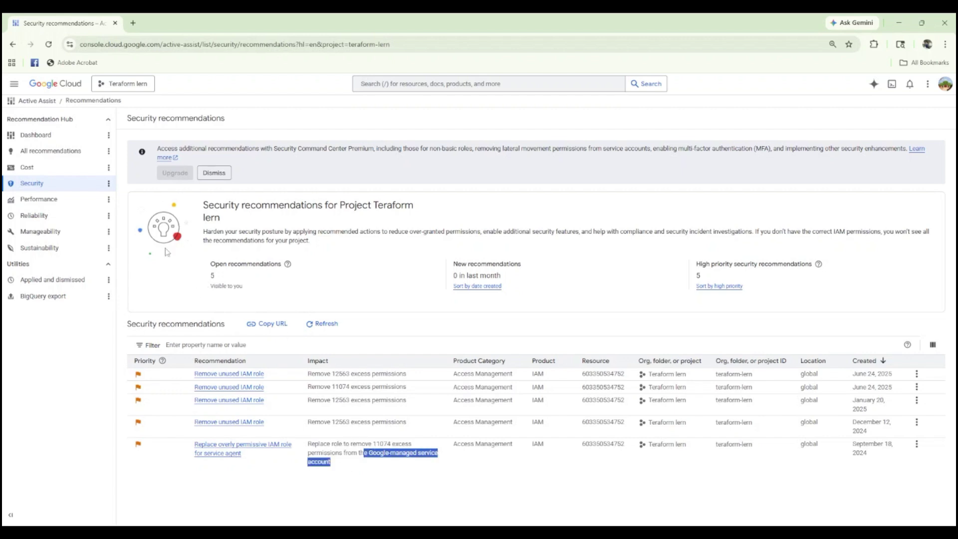
Open the VM instances page of Compute Engine
{"action": "left_click", "coordinate": [14, 83]}
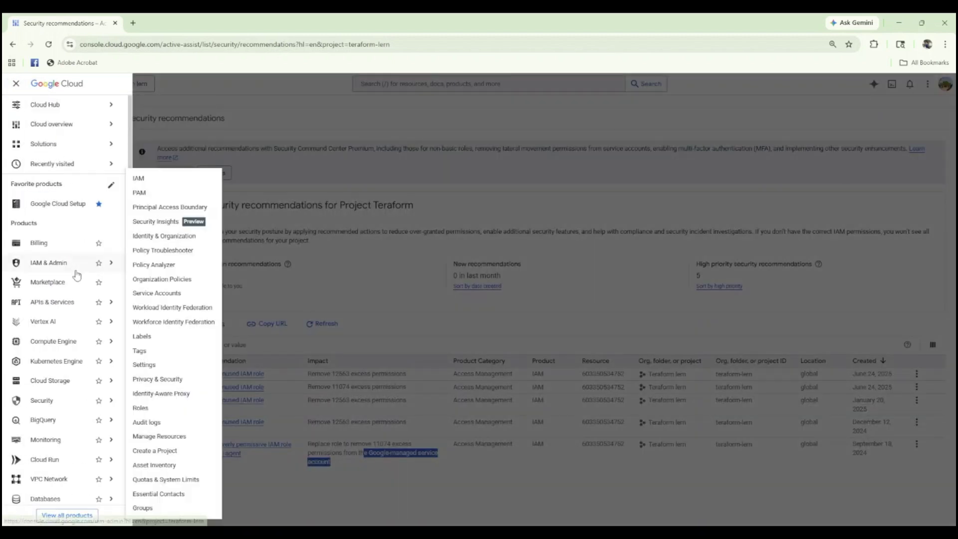
{"action": "mouse_move", "coordinate": [55, 342]}
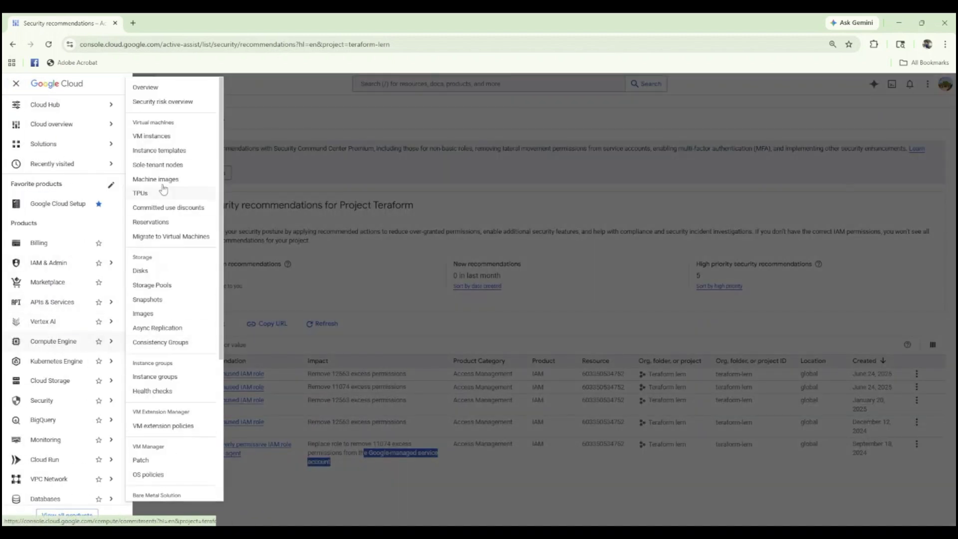
{"action": "left_click", "coordinate": [160, 136]}
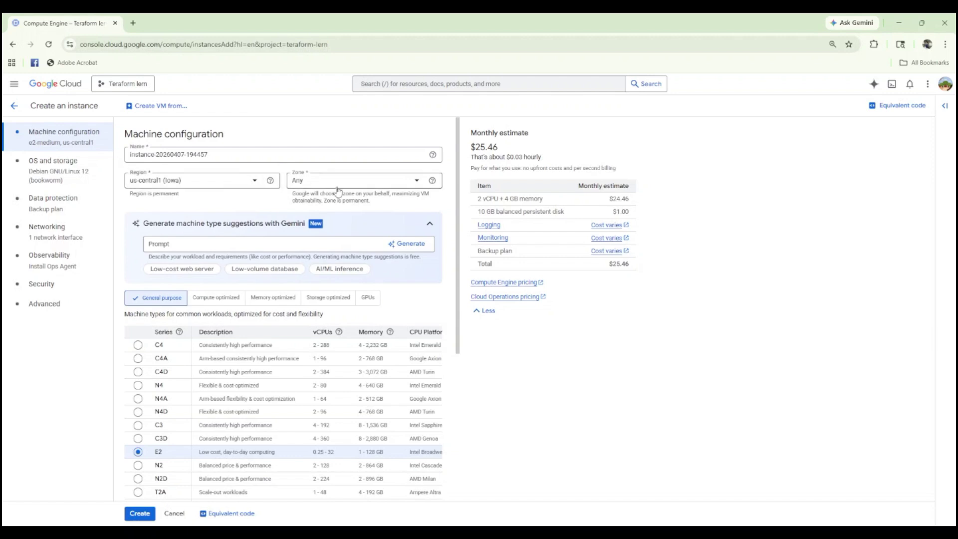
Set the new instance's region to asia-south1 (Mumbai) and its zone to asia-south1-a
{"action": "left_click", "coordinate": [232, 182]}
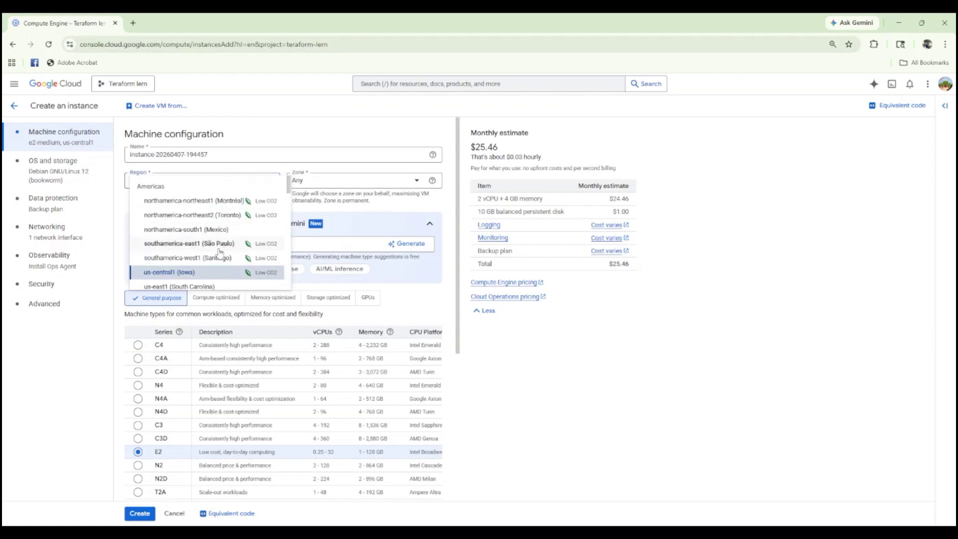
{"action": "scroll", "coordinate": [220, 251], "scroll_direction": "down", "scroll_amount": 5}
{"action": "scroll", "coordinate": [220, 251], "scroll_direction": "down", "scroll_amount": 3}
{"action": "scroll", "coordinate": [220, 254], "scroll_direction": "down", "scroll_amount": 6}
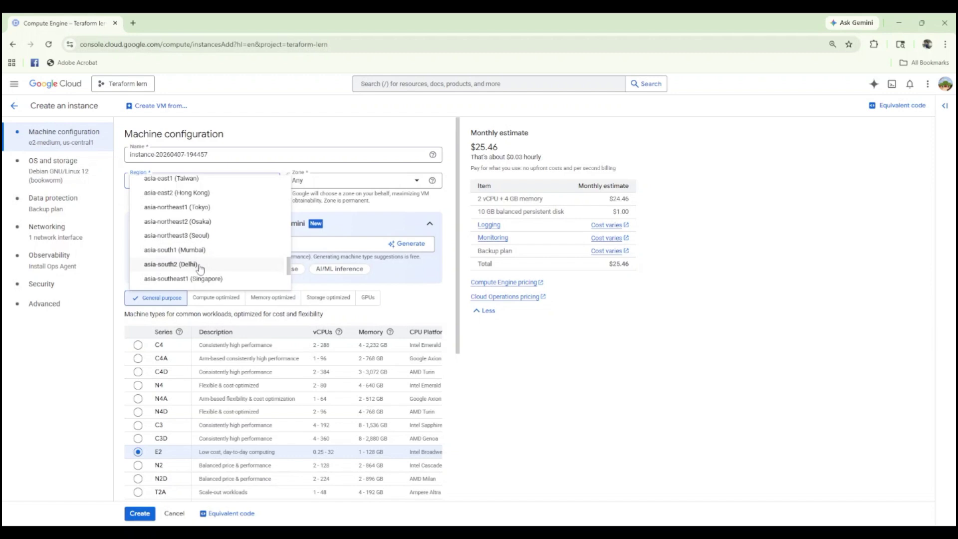
{"action": "left_click", "coordinate": [197, 250]}
{"action": "left_click", "coordinate": [363, 187]}
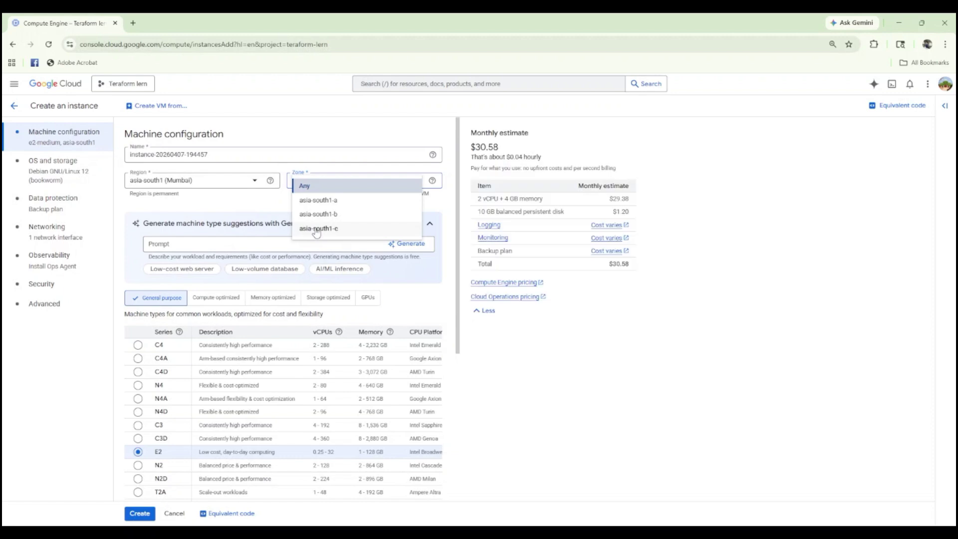
{"action": "left_click", "coordinate": [321, 200]}
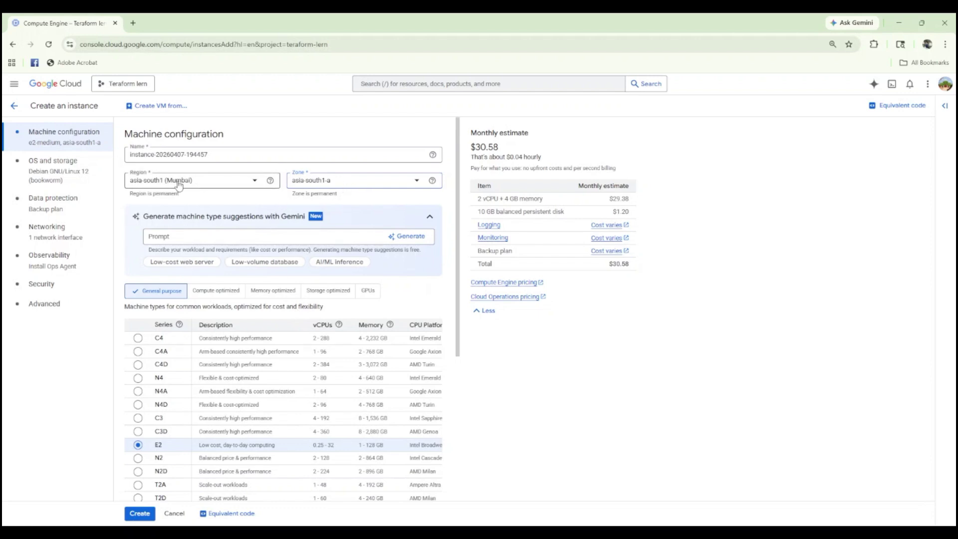
Inspect the region and zone choices for Mumbai, keeping asia-south1 (Mumbai) selected
{"action": "left_click", "coordinate": [342, 185]}
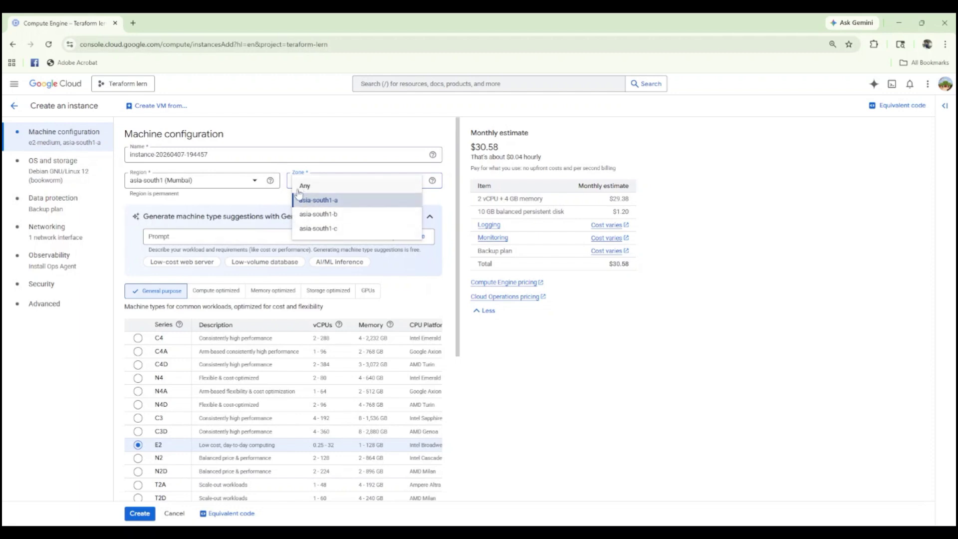
{"action": "left_click", "coordinate": [183, 189]}
{"action": "left_click", "coordinate": [182, 188]}
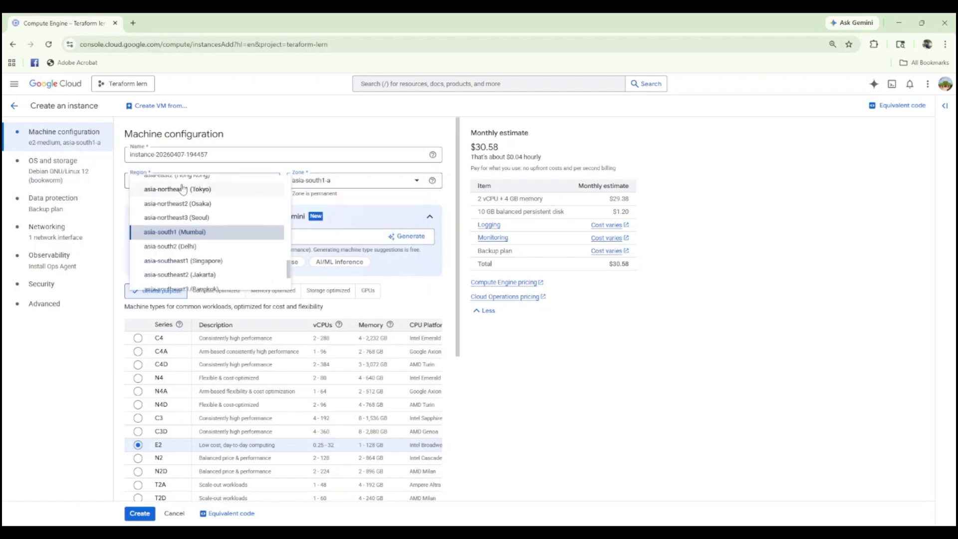
{"action": "left_click", "coordinate": [176, 230]}
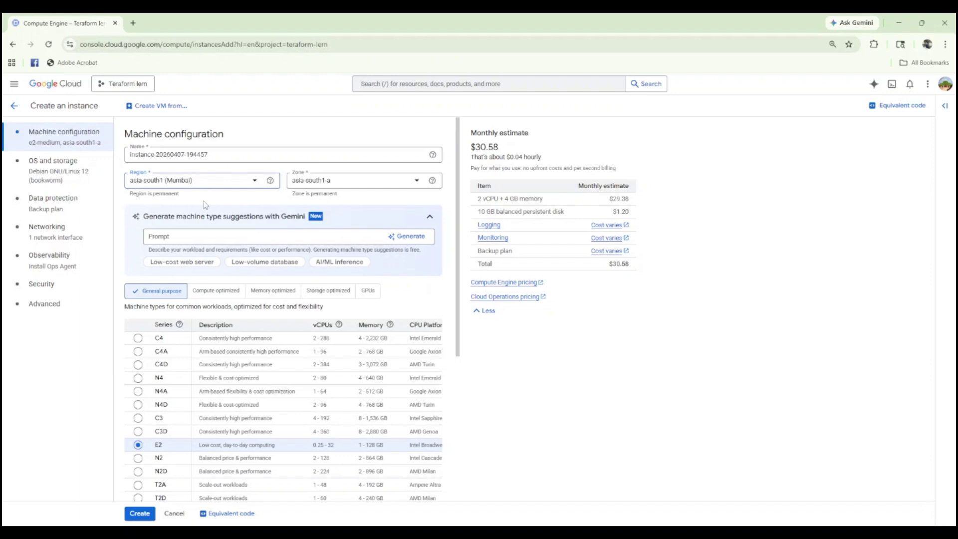
{"action": "left_click", "coordinate": [327, 185]}
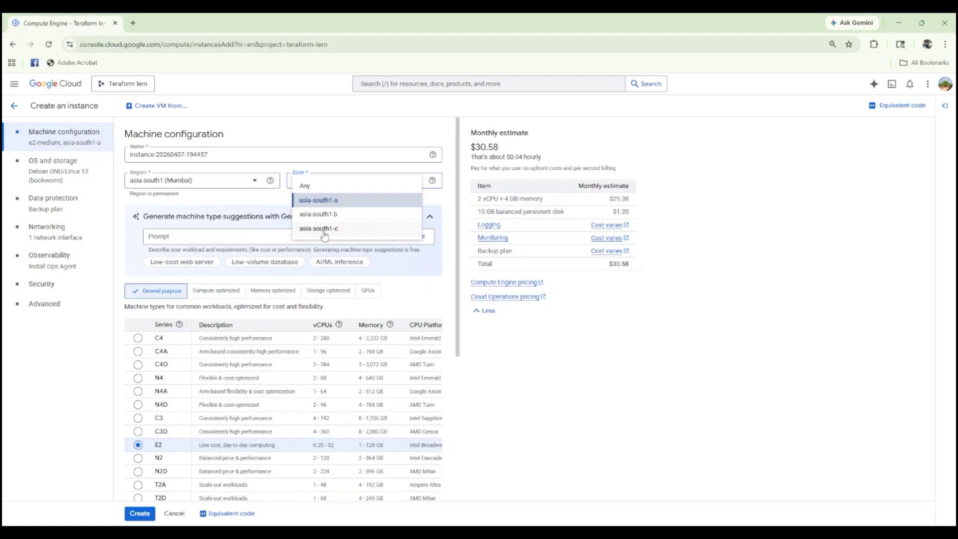
{"action": "left_click", "coordinate": [249, 182]}
Set the instance's region to asia-south2 (Delhi) and its zone to asia-south2-a
{"action": "left_click", "coordinate": [249, 181]}
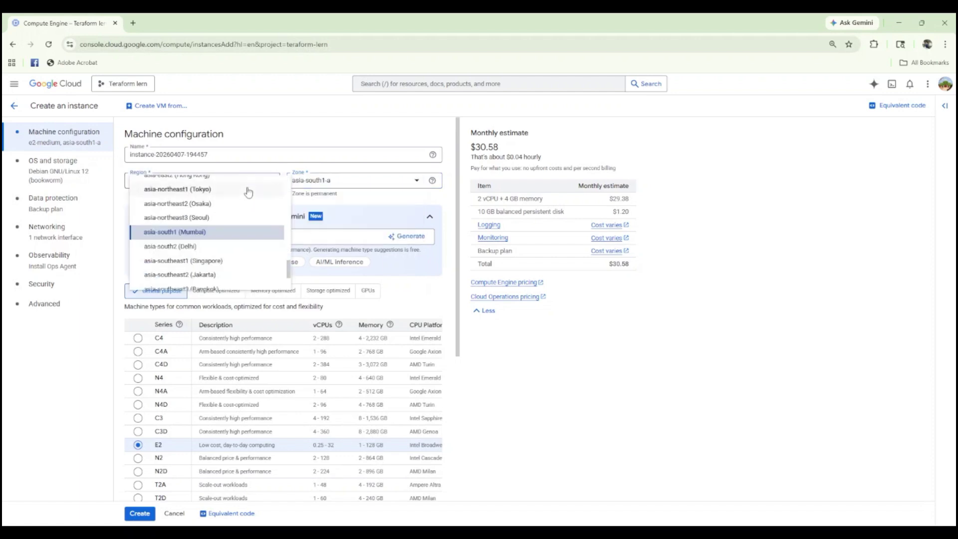
{"action": "left_click", "coordinate": [195, 246]}
{"action": "left_click", "coordinate": [338, 189]}
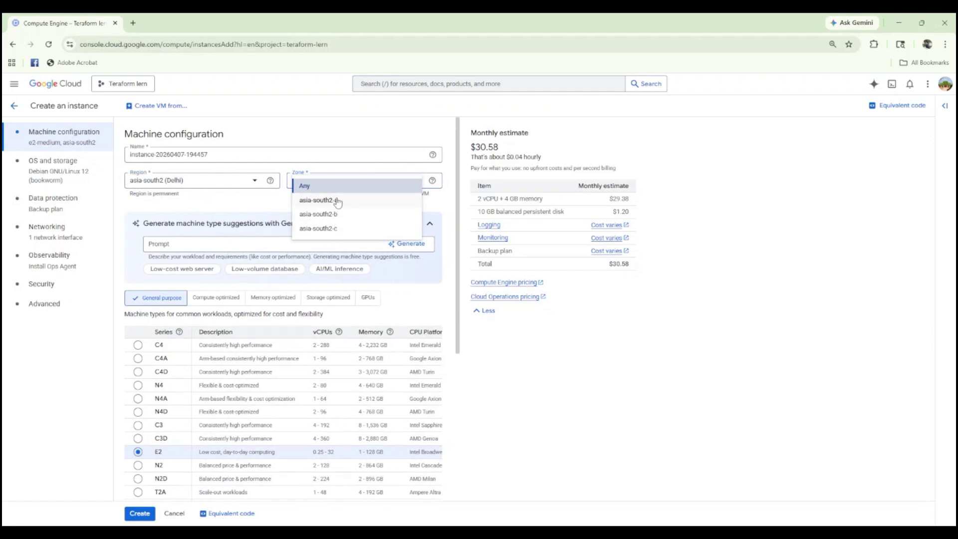
{"action": "left_click", "coordinate": [315, 200]}
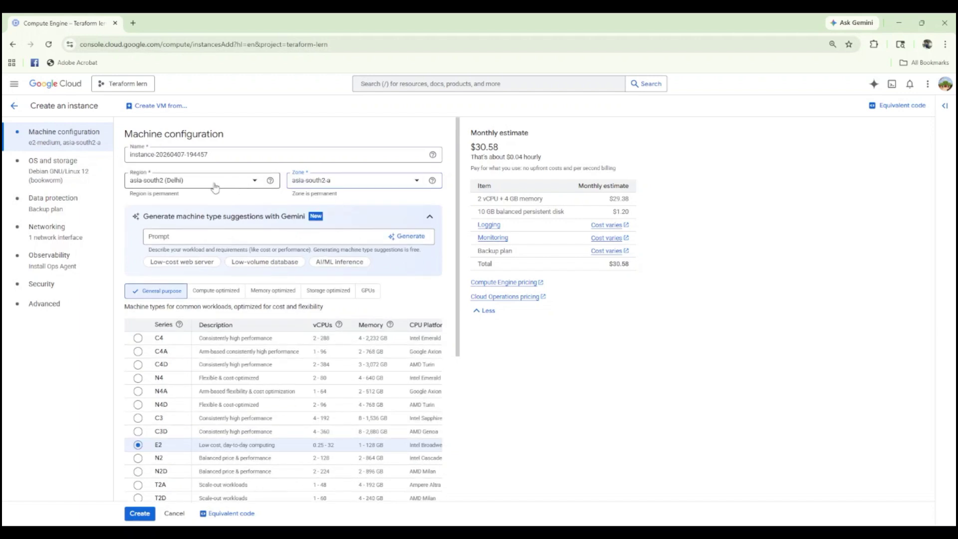
Change the instance's zone to asia-south2-b and finally to asia-south2-c
{"action": "left_click", "coordinate": [364, 185]}
{"action": "left_click", "coordinate": [323, 214]}
{"action": "left_click", "coordinate": [337, 187]}
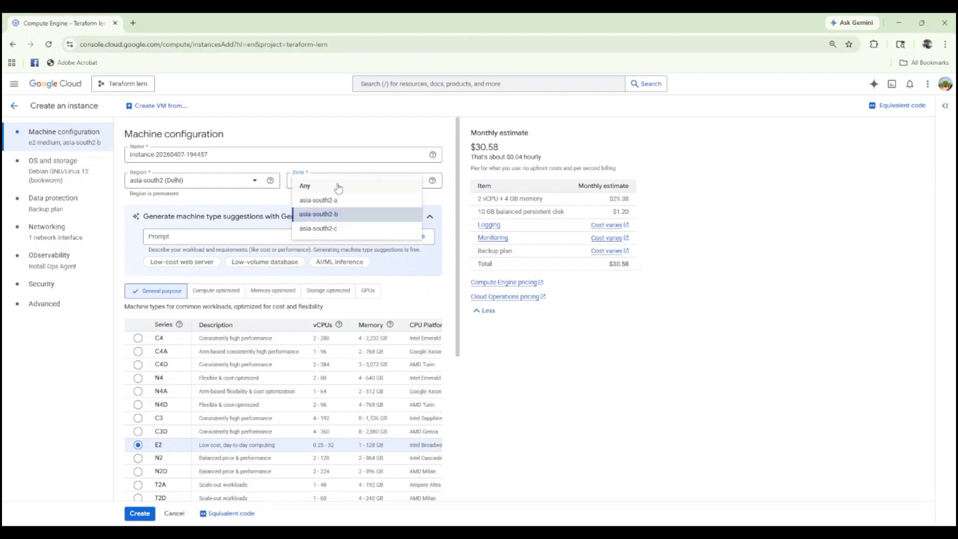
{"action": "left_click", "coordinate": [319, 228]}
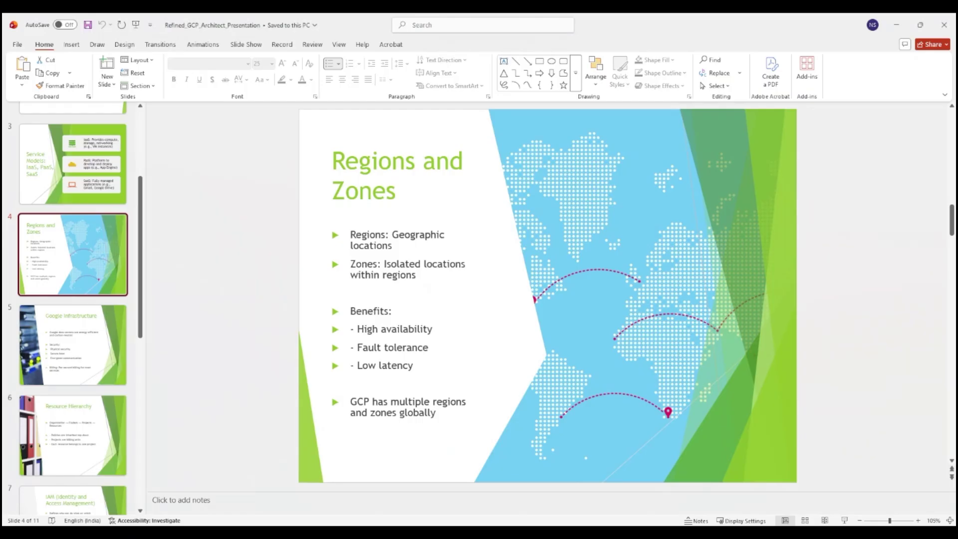
In the PowerPoint presentation on GCP, view the Google Infrastructure slide and a slide further down the deck
{"action": "left_click", "coordinate": [77, 352]}
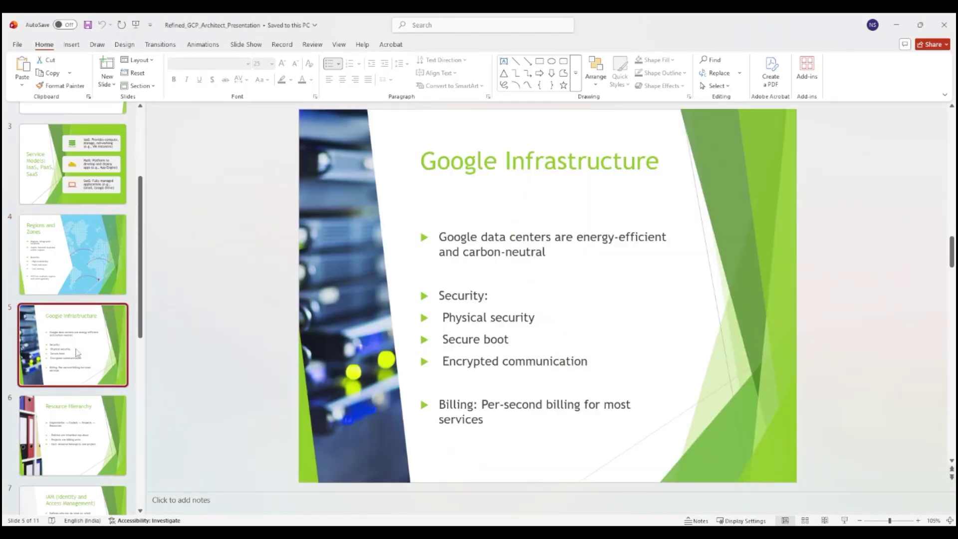
{"action": "scroll", "coordinate": [77, 352], "scroll_direction": "down", "scroll_amount": 3}
{"action": "left_click", "coordinate": [82, 317]}
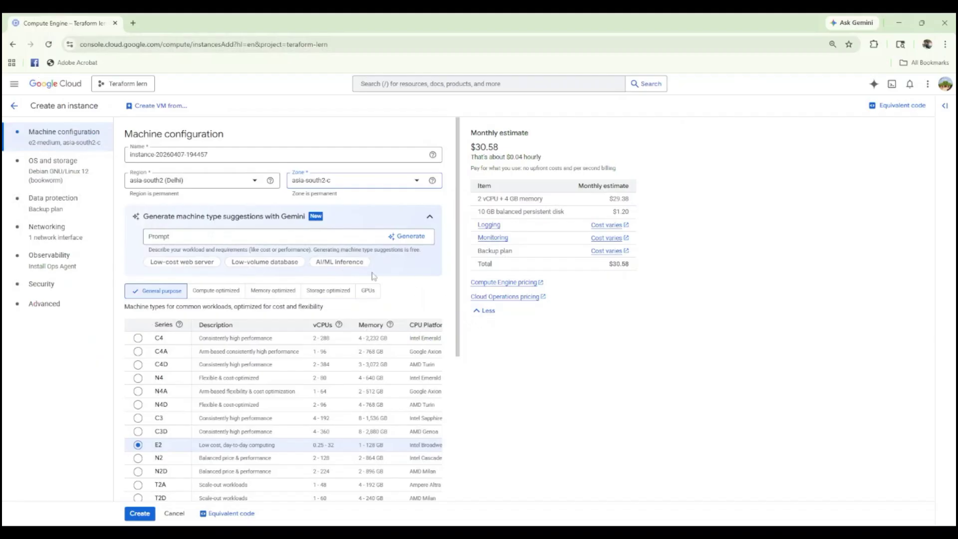
Return to the Google Cloud console and list all projects with their organization in the project picker
{"action": "left_click", "coordinate": [125, 84]}
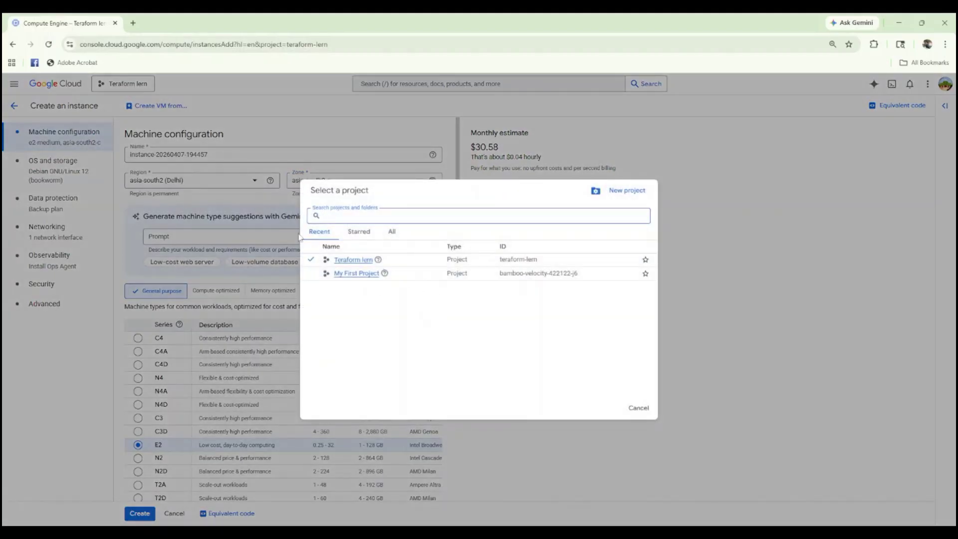
{"action": "left_click", "coordinate": [392, 232]}
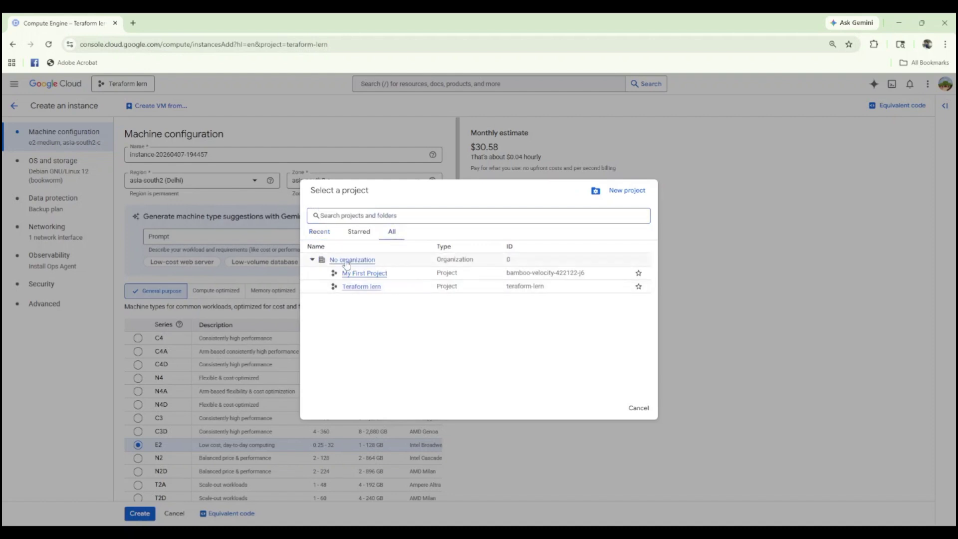
Highlight the No organization row and the My First Project entry in the project picker to examine the hierarchy
{"action": "left_click_drag", "start_coordinate": [570, 264], "coordinate": [290, 265]}
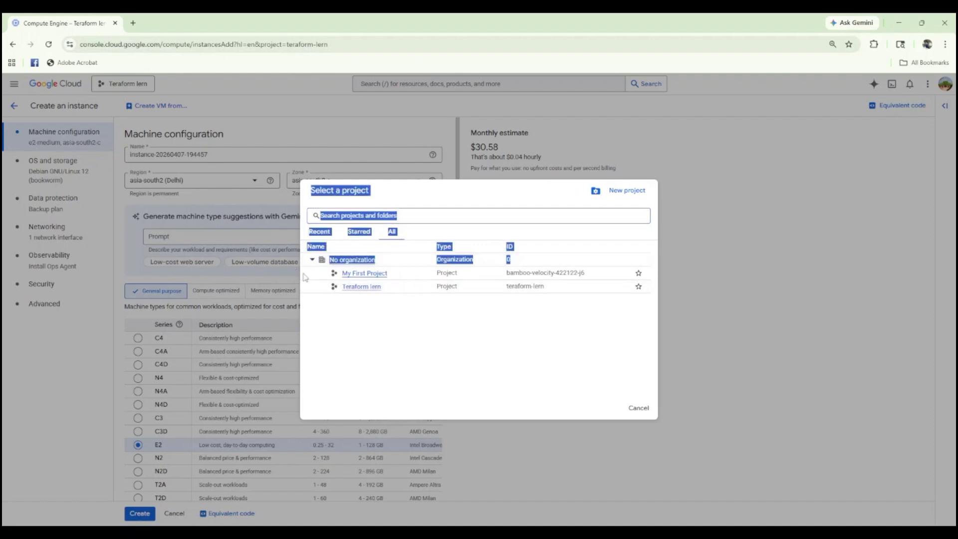
{"action": "left_click", "coordinate": [445, 339]}
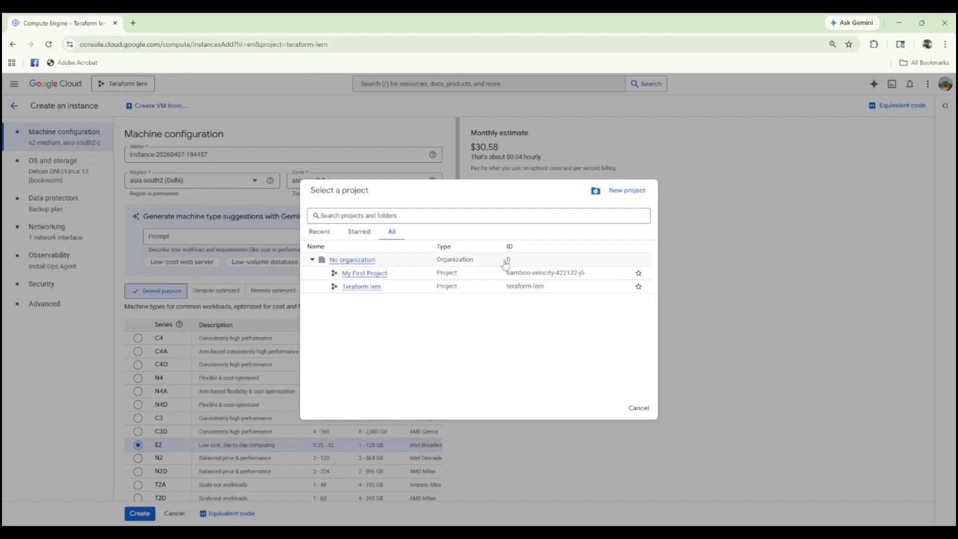
{"action": "left_click_drag", "start_coordinate": [530, 263], "coordinate": [329, 263]}
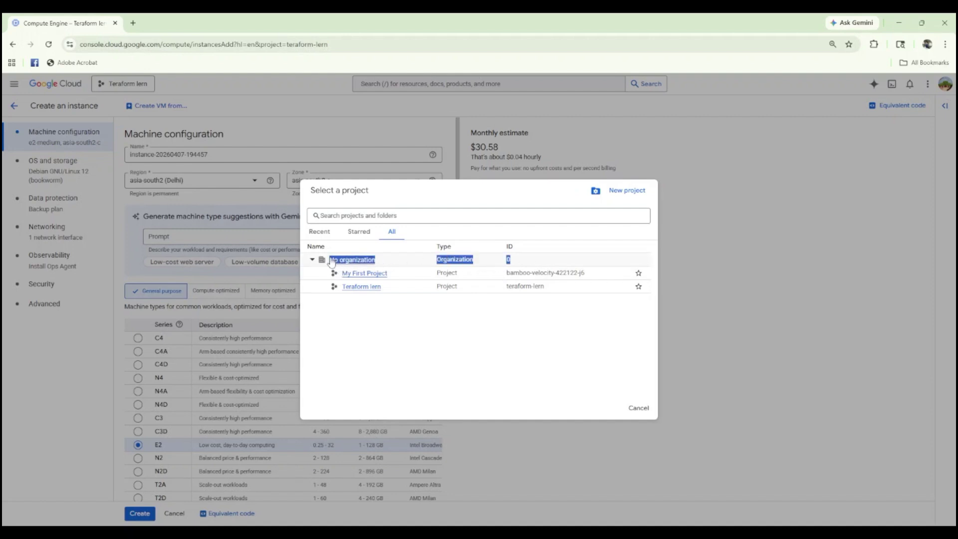
{"action": "left_click", "coordinate": [419, 315]}
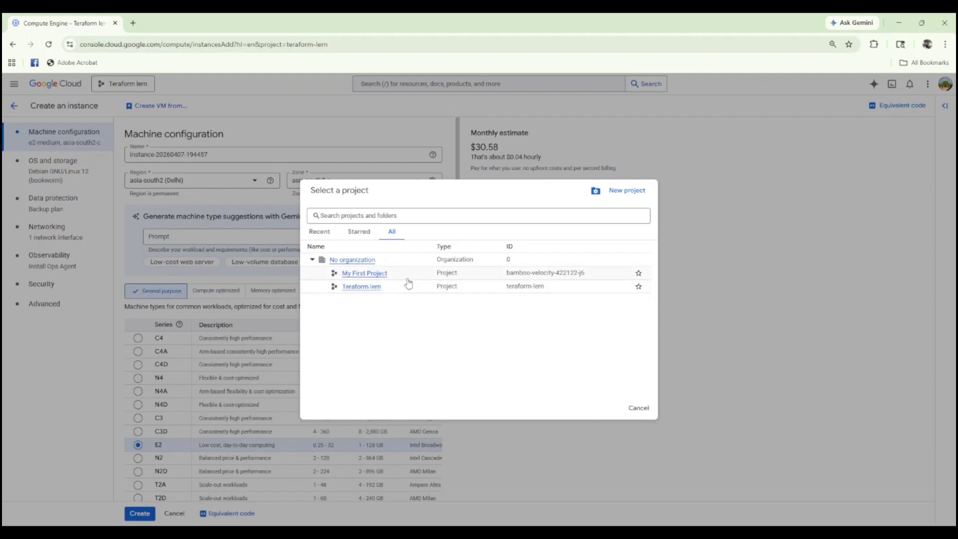
{"action": "left_click_drag", "start_coordinate": [419, 281], "coordinate": [335, 279]}
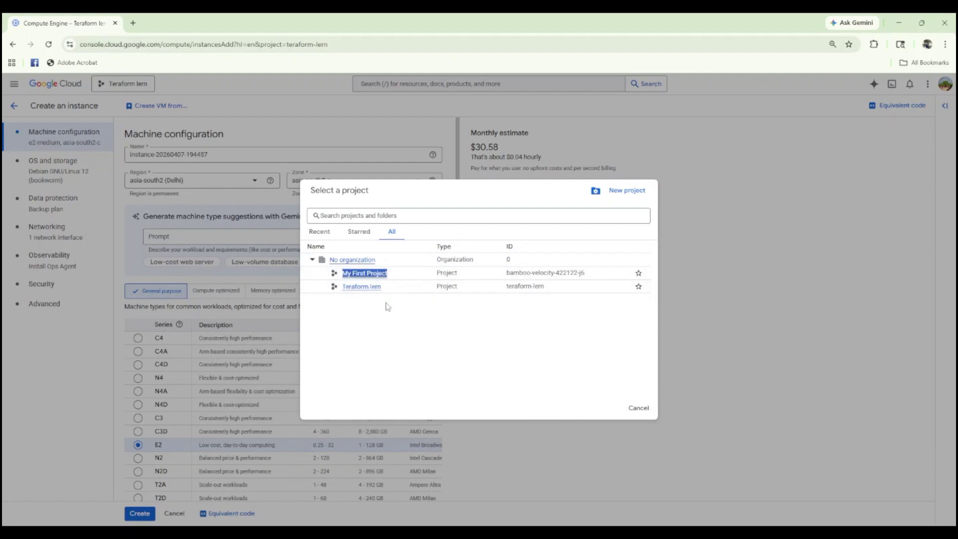
Create a new project named GCP Lab1 under No organization, opening its project ID for editing along the way
{"action": "left_click", "coordinate": [642, 194]}
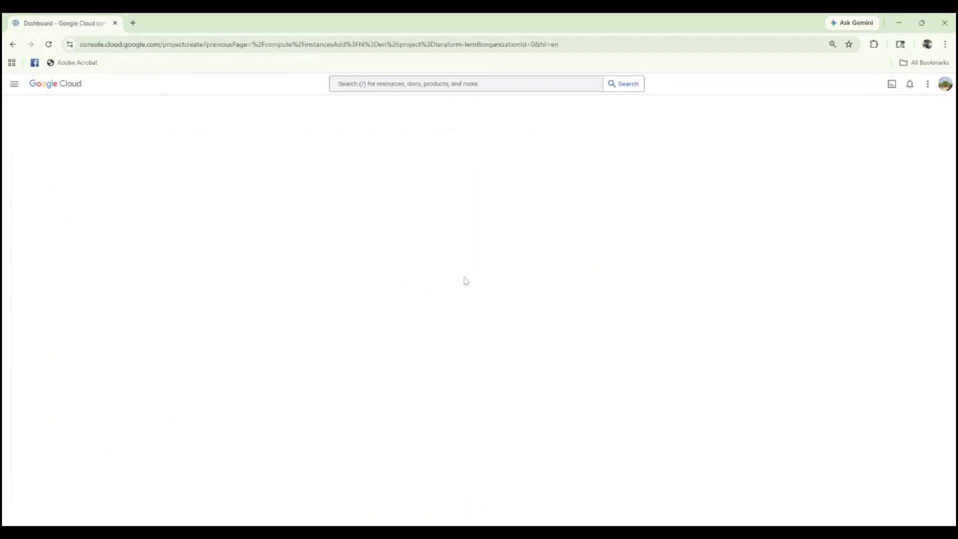
{"action": "left_click_drag", "start_coordinate": [130, 190], "coordinate": [41, 185]}
{"action": "key", "text": "BackSpace"}
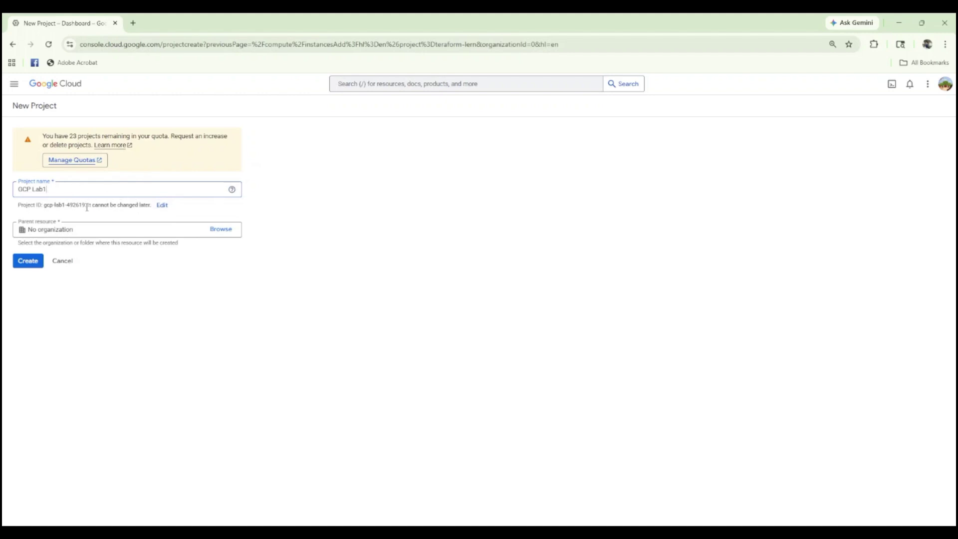
{"action": "left_click", "coordinate": [162, 205]}
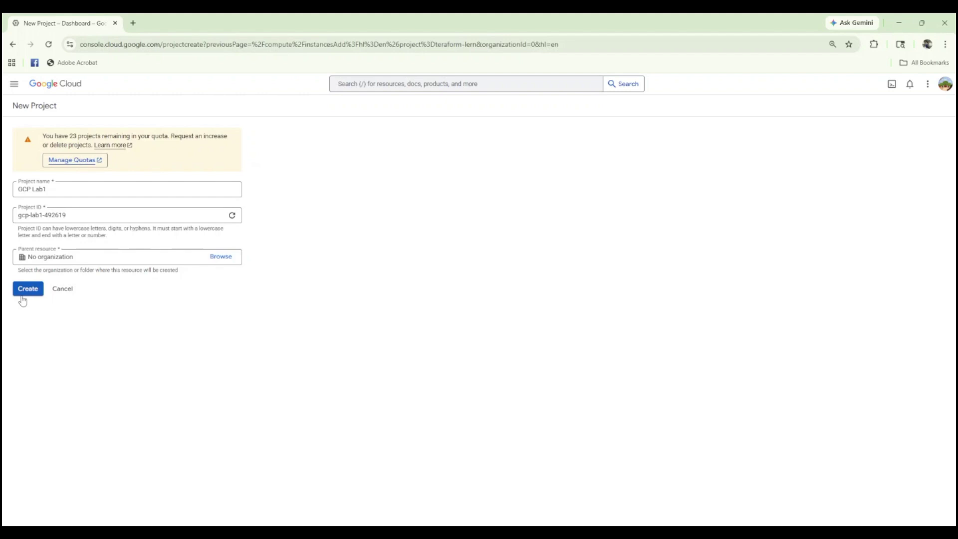
{"action": "left_click", "coordinate": [54, 295]}
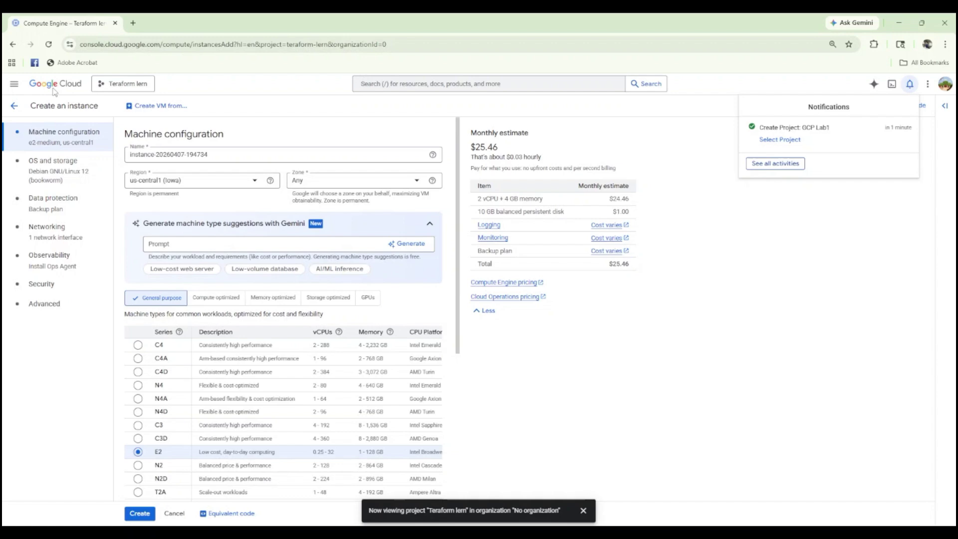
Switch to the GCP Lab1 project and show its Compute Engine overview
{"action": "left_click", "coordinate": [125, 86]}
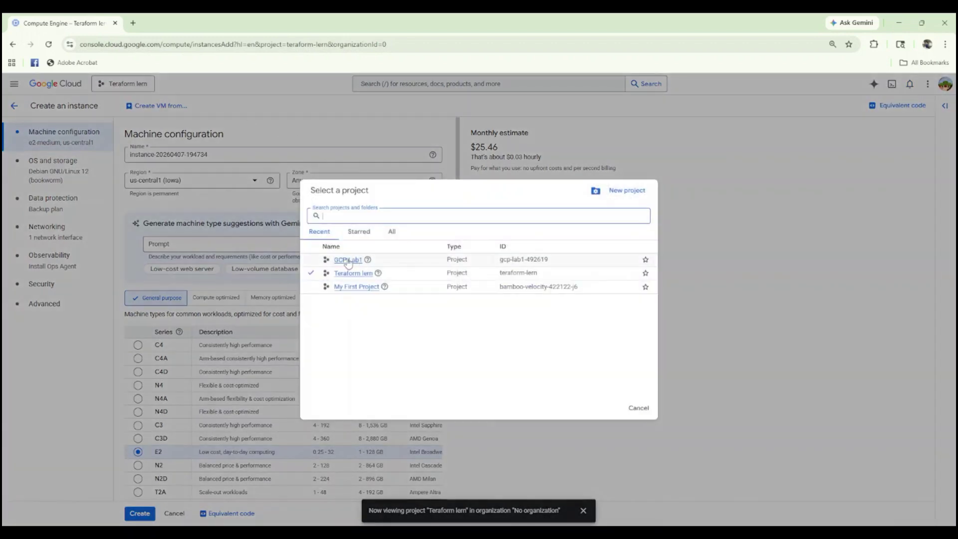
{"action": "left_click", "coordinate": [347, 260]}
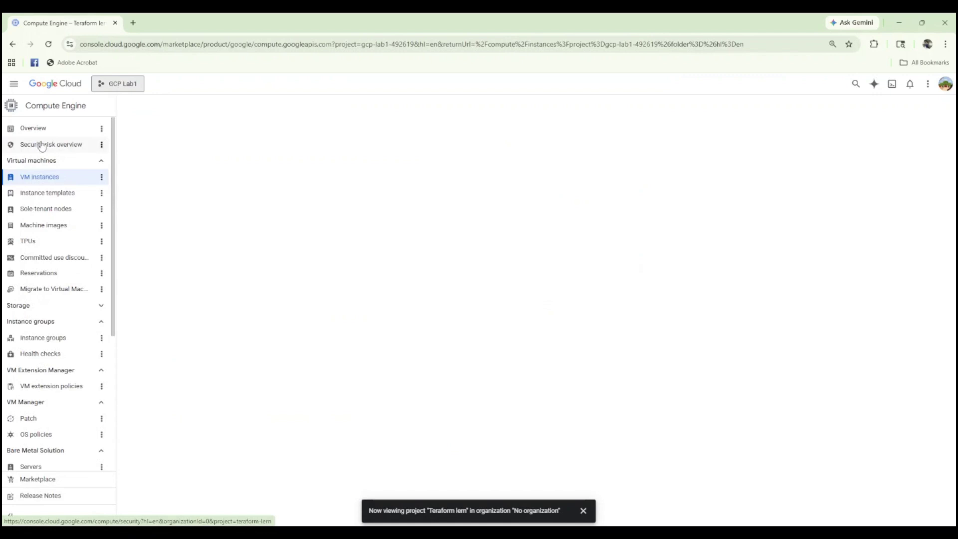
{"action": "left_click", "coordinate": [98, 132]}
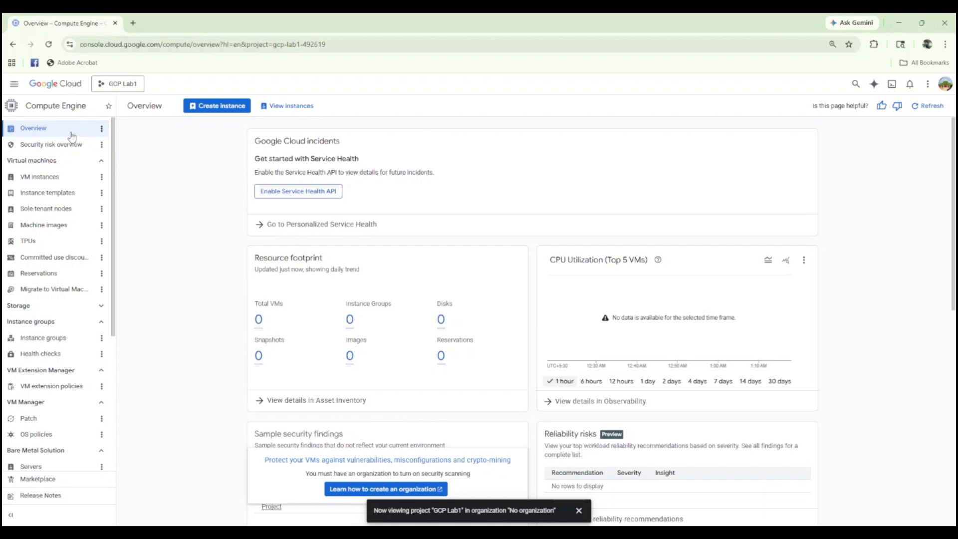
{"action": "left_click", "coordinate": [19, 133]}
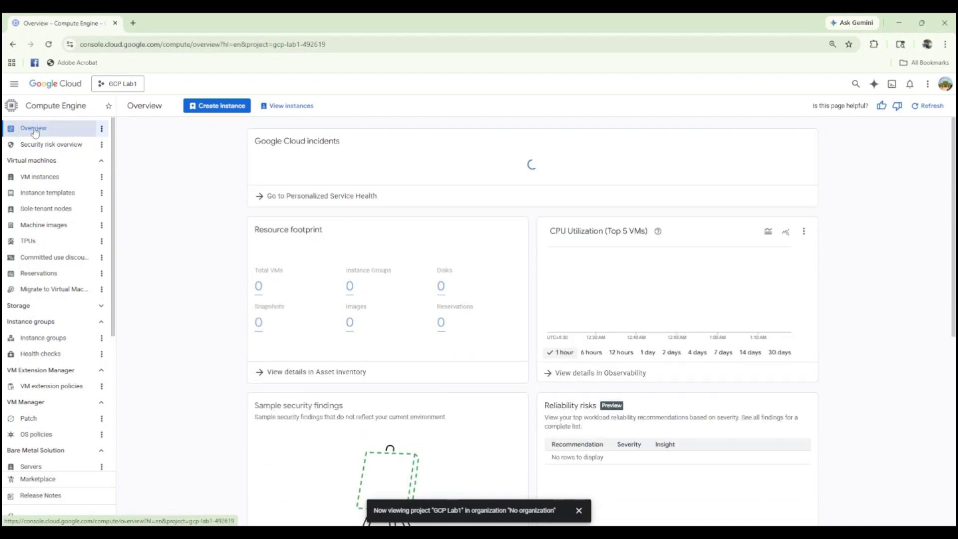
{"action": "left_click", "coordinate": [102, 129]}
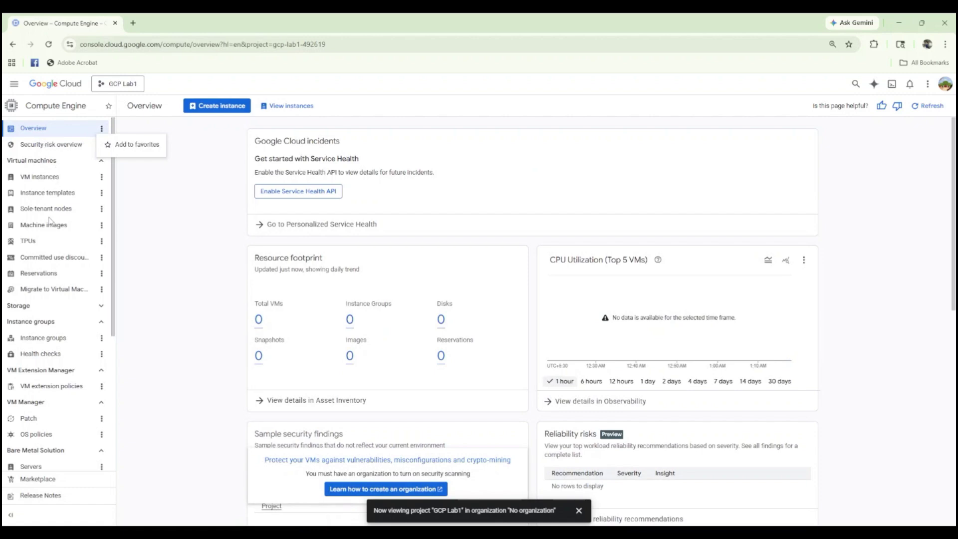
{"action": "left_click", "coordinate": [133, 235]}
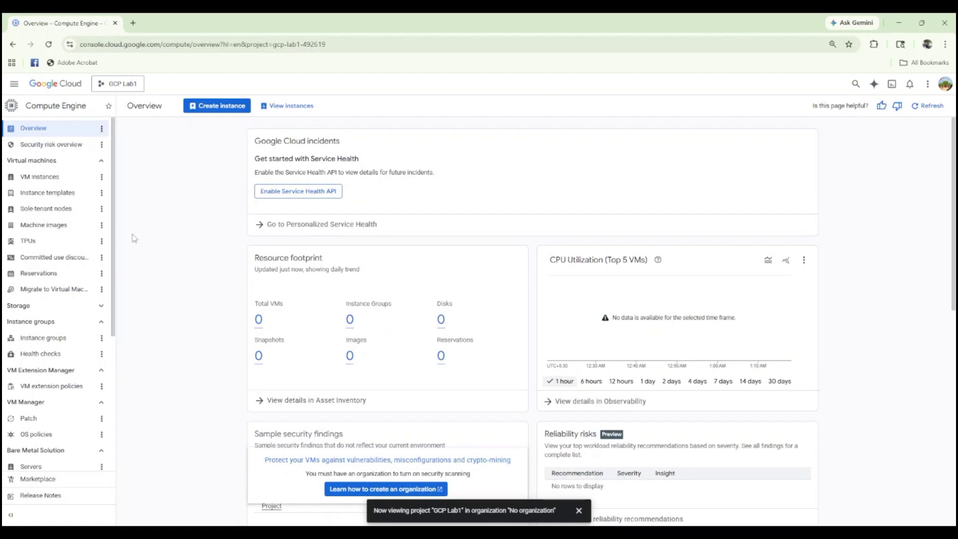
Open the GCP Lab1 dashboard and examine the project name, number and ID on the Project info card
{"action": "left_click", "coordinate": [14, 84]}
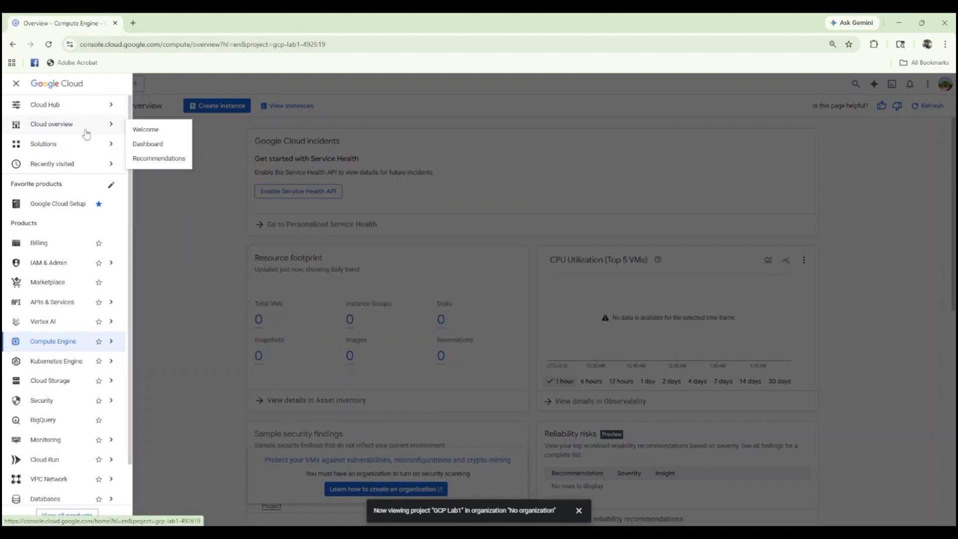
{"action": "left_click", "coordinate": [150, 143]}
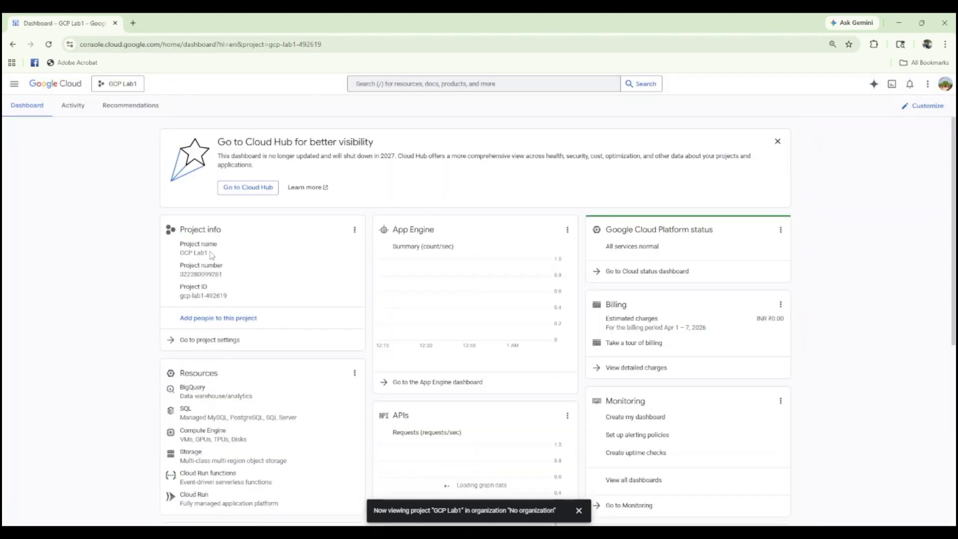
{"action": "left_click_drag", "start_coordinate": [221, 255], "coordinate": [180, 252]}
{"action": "left_click_drag", "start_coordinate": [224, 274], "coordinate": [180, 273]}
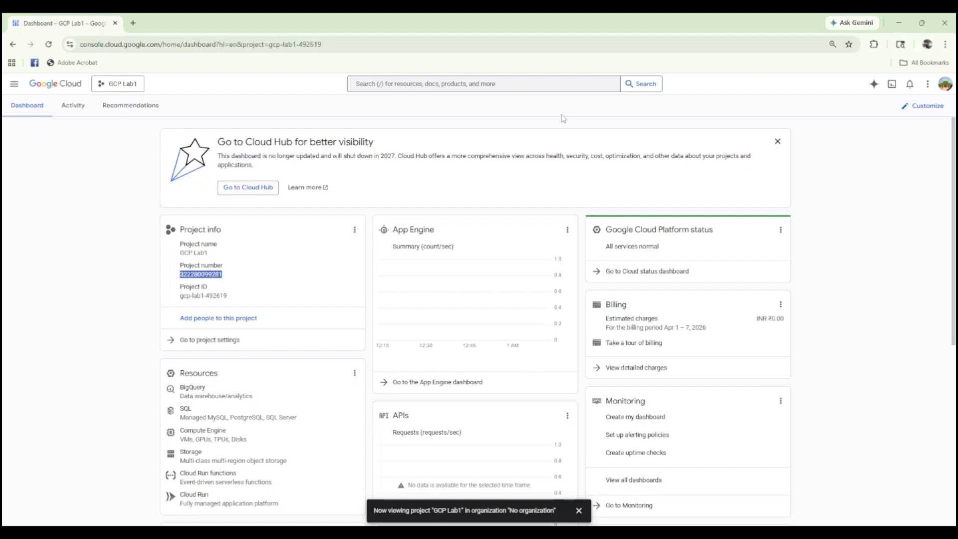
{"action": "left_click", "coordinate": [212, 270]}
{"action": "left_click_drag", "start_coordinate": [228, 297], "coordinate": [181, 296]}
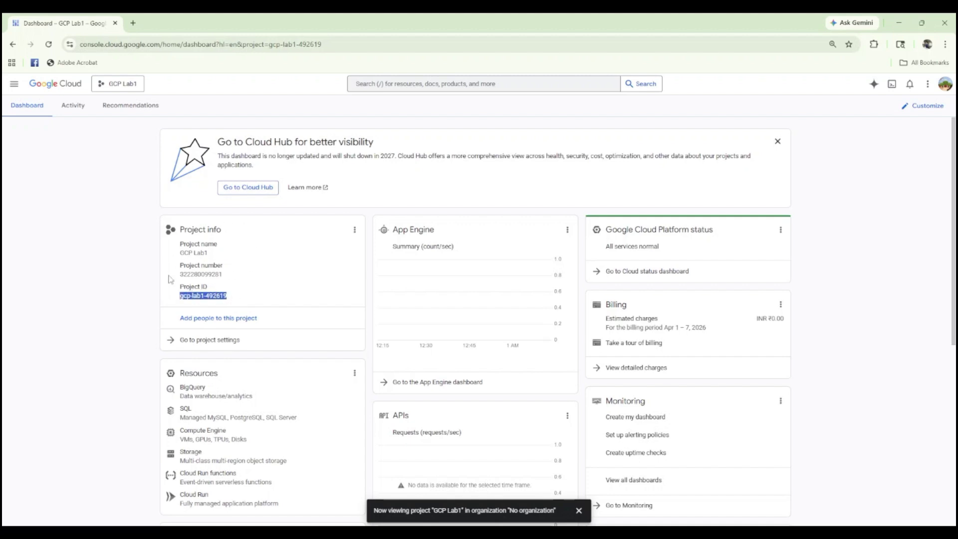
{"action": "left_click", "coordinate": [233, 302]}
{"action": "left_click_drag", "start_coordinate": [215, 256], "coordinate": [164, 256]}
{"action": "left_click", "coordinate": [354, 231]}
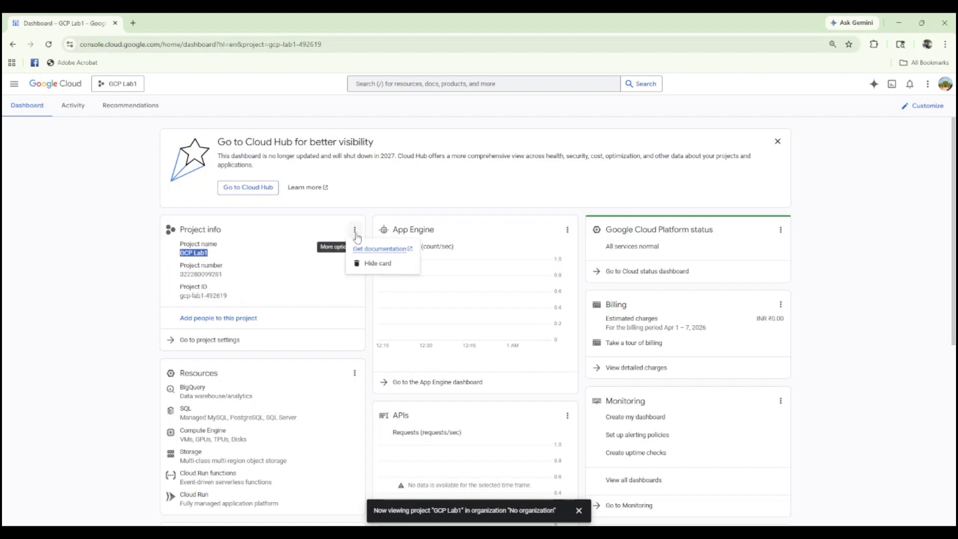
{"action": "left_click", "coordinate": [124, 215]}
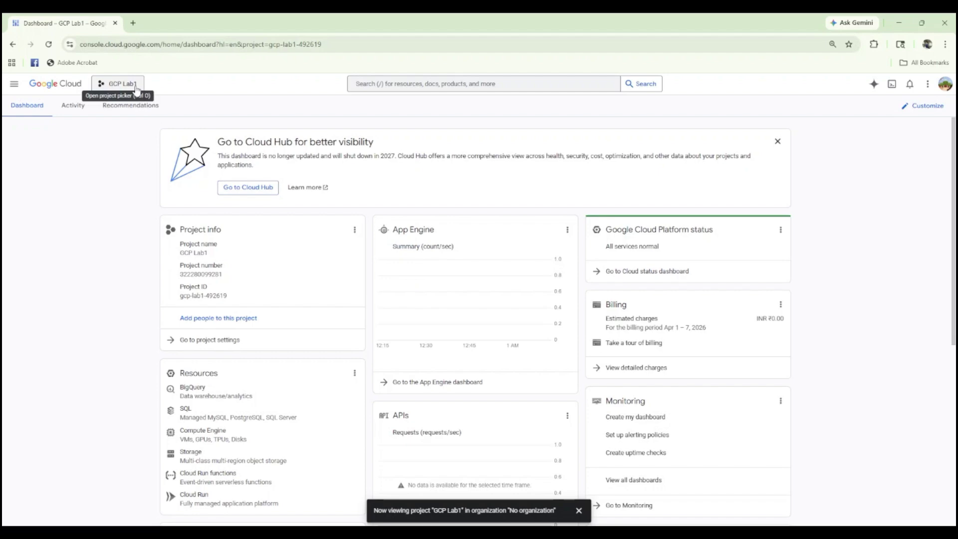
Reselect the GCP Lab1 project and rename it to GCP Lab1new in its project settings
{"action": "left_click", "coordinate": [124, 84]}
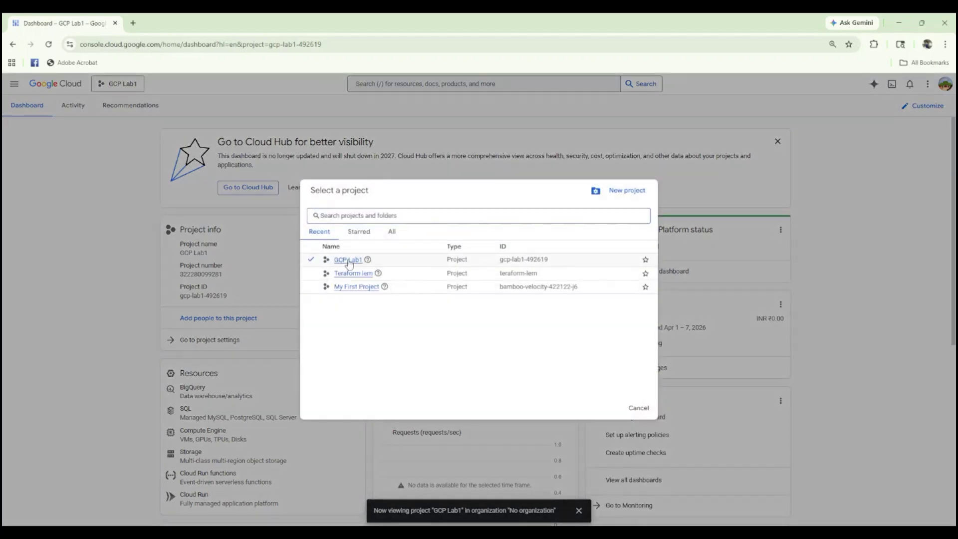
{"action": "left_click", "coordinate": [348, 259]}
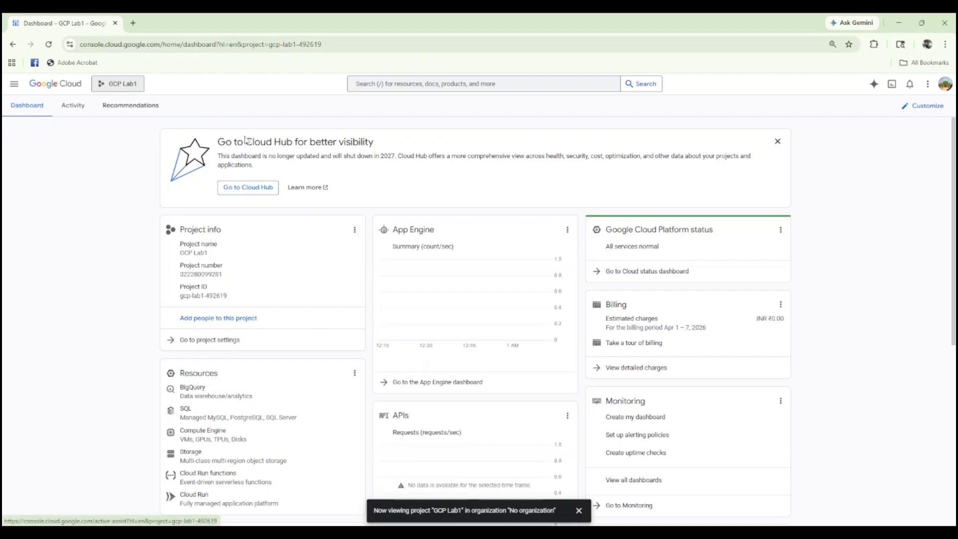
{"action": "left_click", "coordinate": [222, 342]}
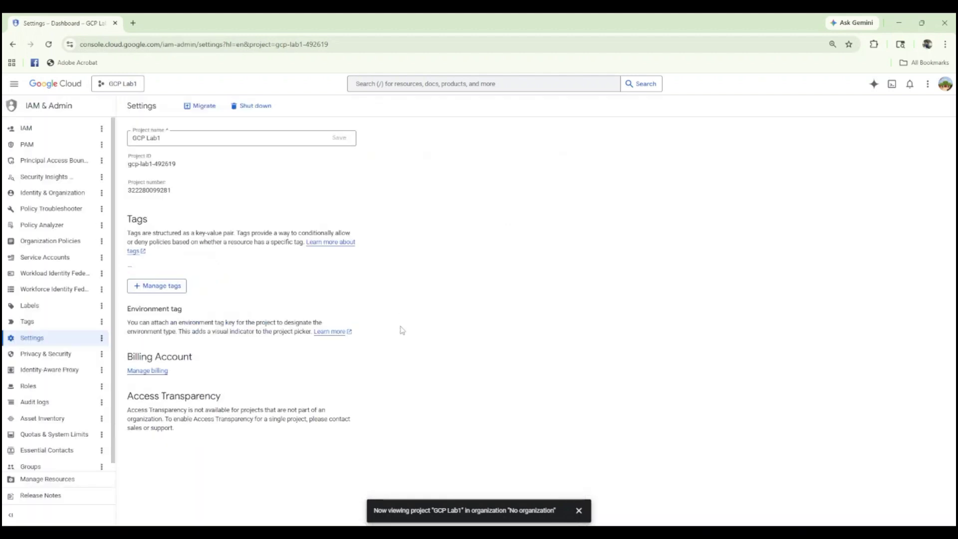
{"action": "left_click", "coordinate": [183, 144]}
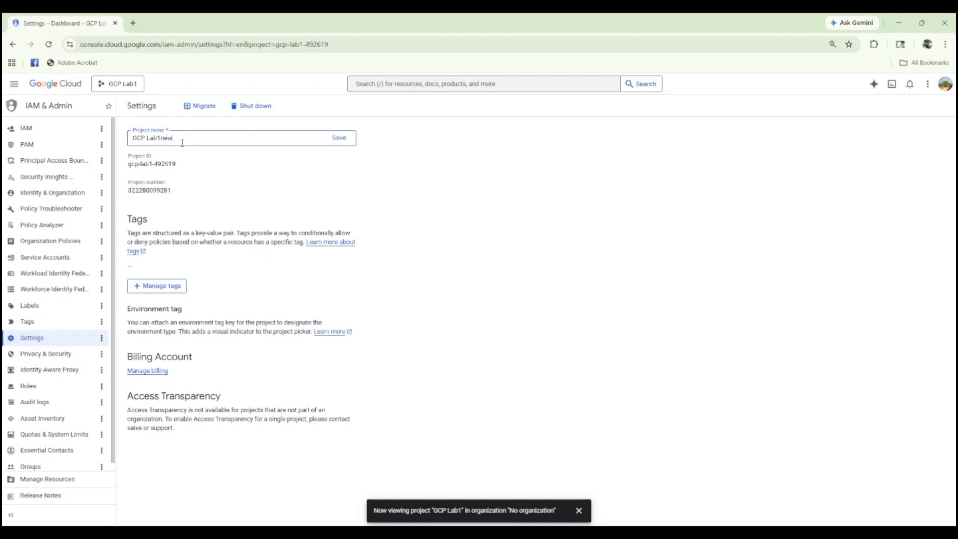
{"action": "left_click", "coordinate": [339, 138]}
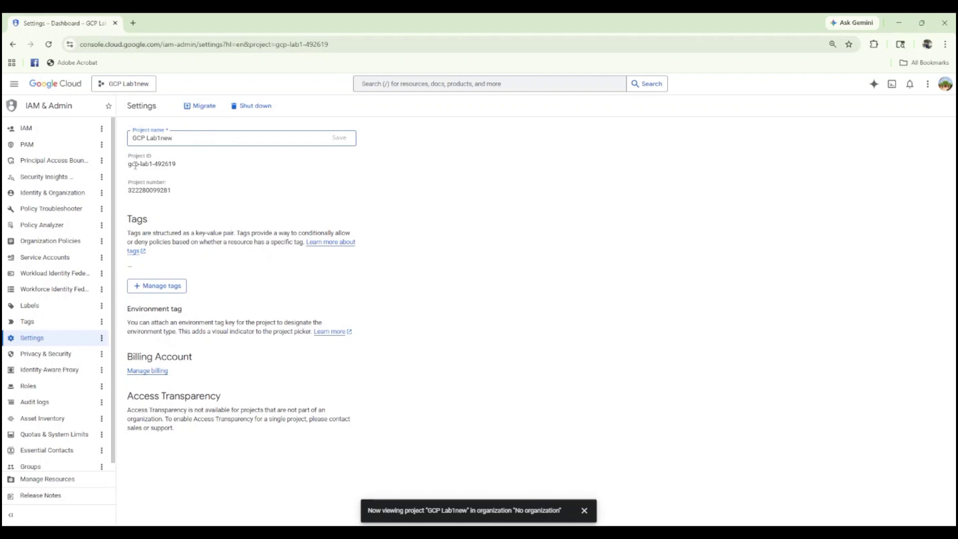
Examine the project ID and project number in the settings, and check GCP Lab1new in the project picker by selecting it
{"action": "left_click_drag", "start_coordinate": [135, 165], "coordinate": [179, 165]}
{"action": "left_click", "coordinate": [198, 163]}
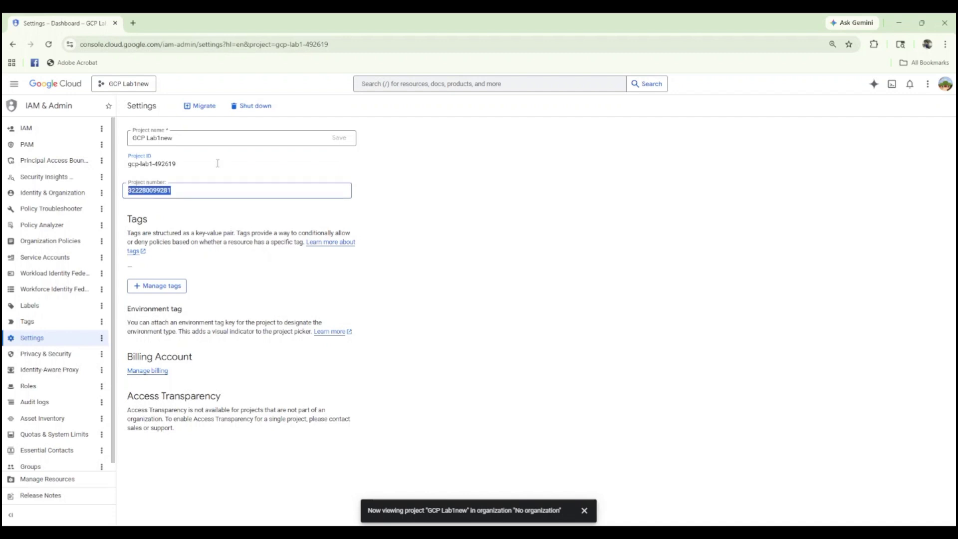
{"action": "key", "text": "Tab"}
{"action": "left_click", "coordinate": [215, 163]}
{"action": "double_click", "coordinate": [214, 164]}
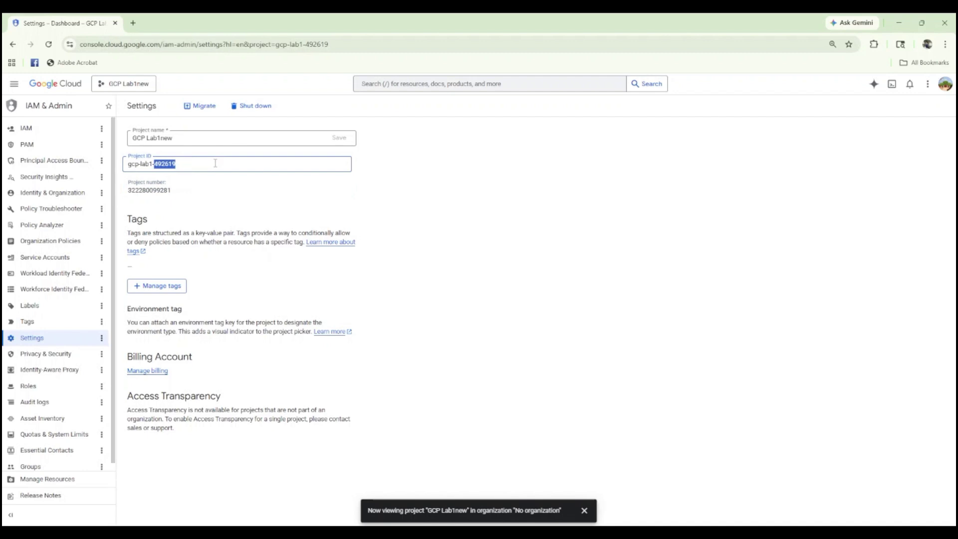
{"action": "double_click", "coordinate": [167, 189]}
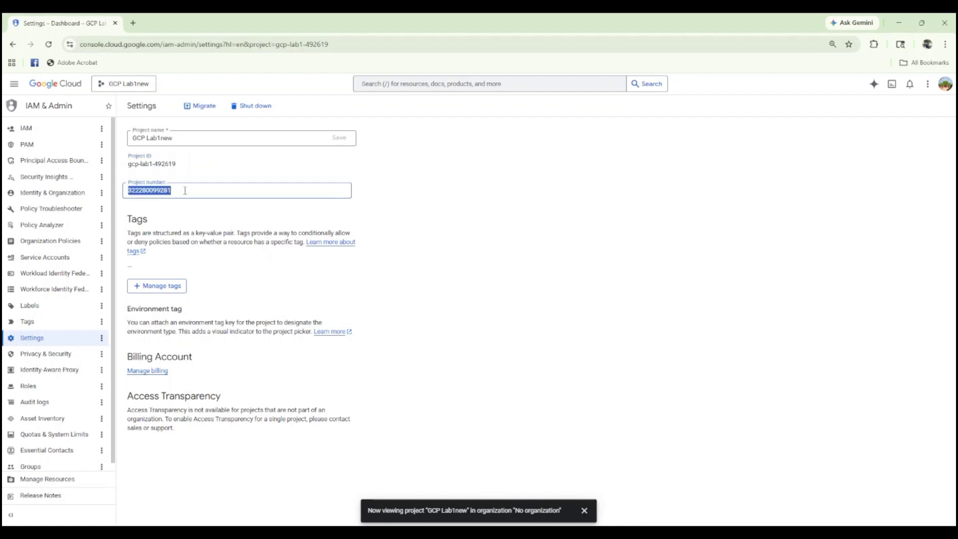
{"action": "left_click", "coordinate": [124, 84]}
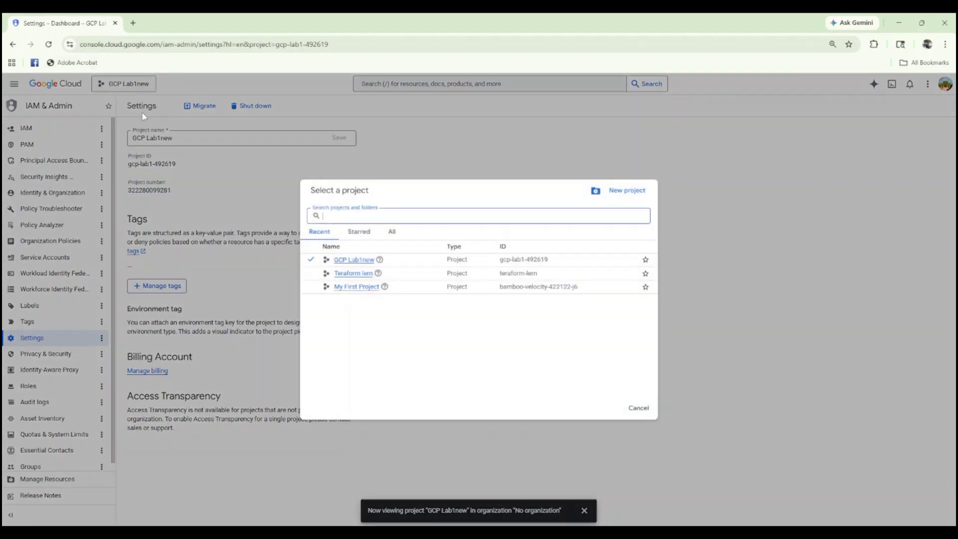
{"action": "left_click", "coordinate": [371, 262]}
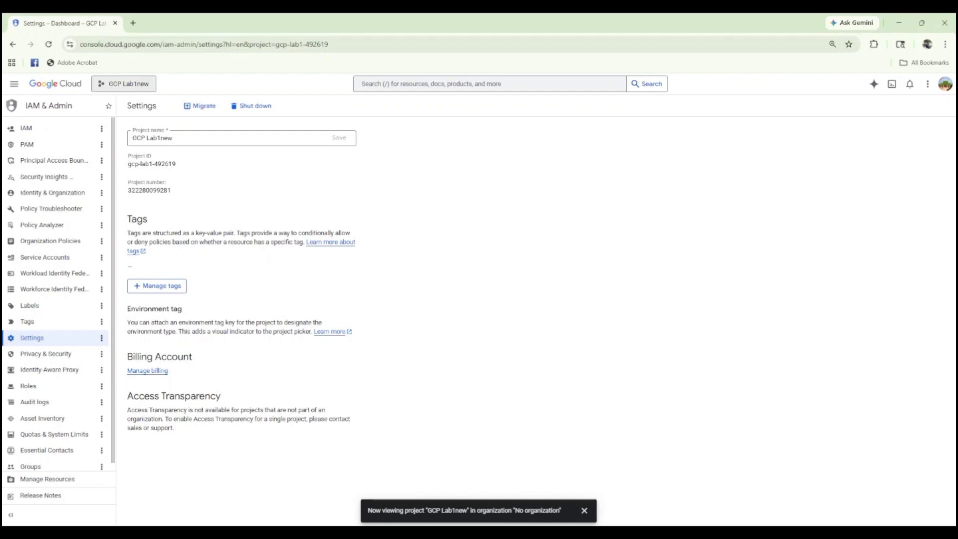
Switch to the PowerPoint presentation and show the Resource Hierarchy slide and the IAM (Identity and Access Management) slide
{"action": "key", "text": "alt+Tab"}
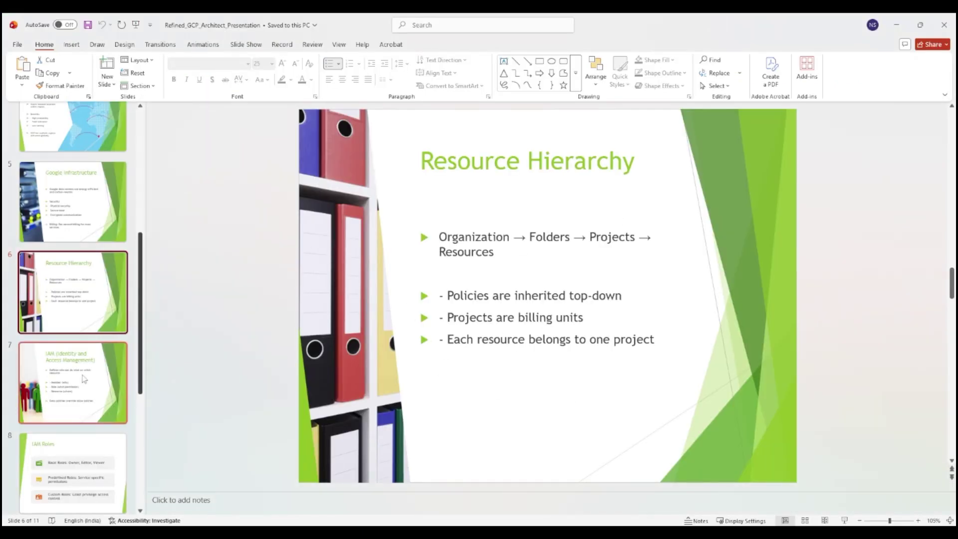
{"action": "key", "text": "alt+Tab"}
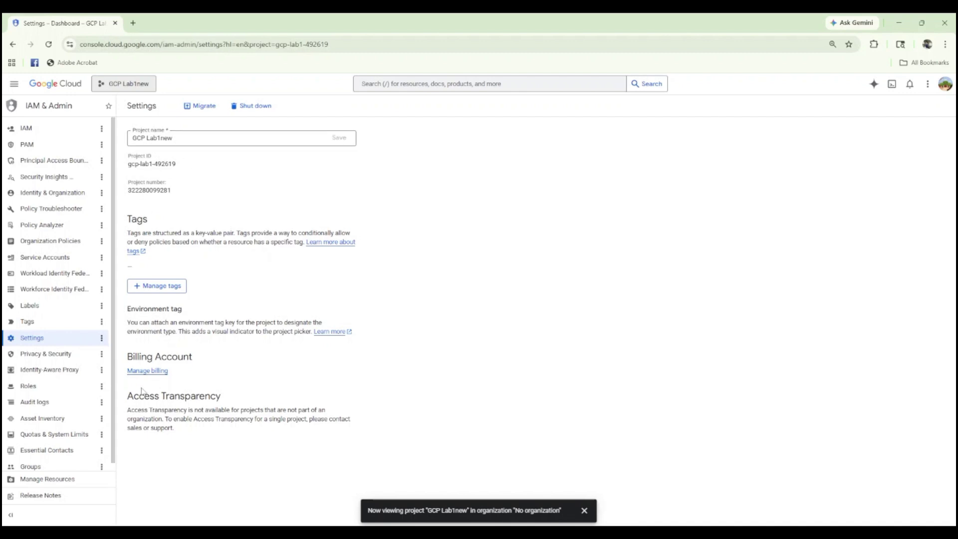
{"action": "key", "text": "alt+Tab"}
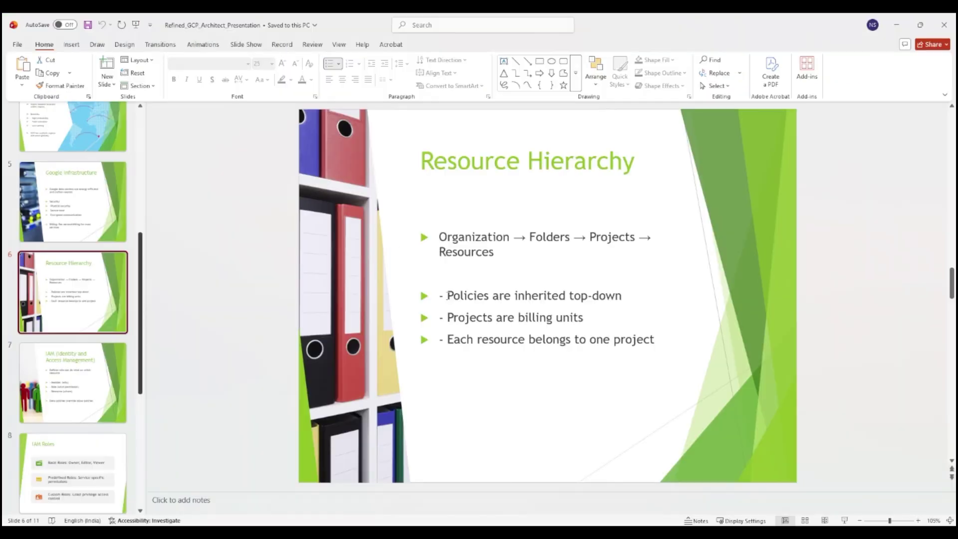
{"action": "left_click", "coordinate": [97, 377]}
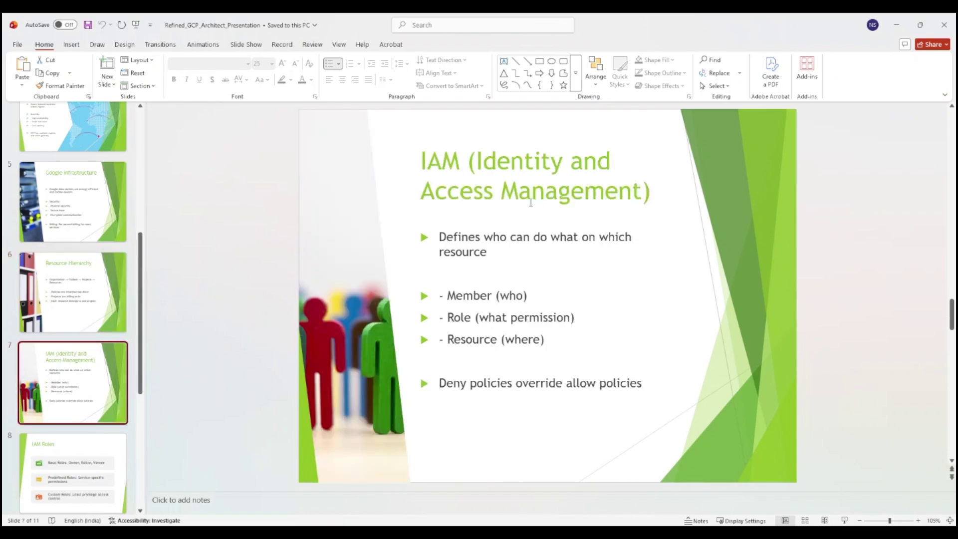
Switch to the Google Cloud console, open IAM & Admin for the GCP Lab1new project and dismiss the project notification
{"action": "key", "text": "alt+Tab"}
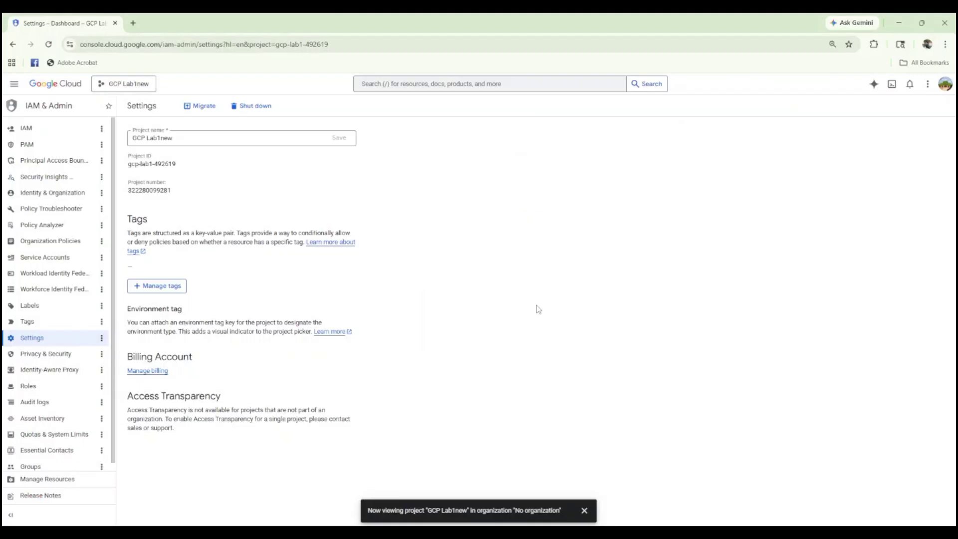
{"action": "left_click", "coordinate": [26, 128]}
{"action": "left_click", "coordinate": [16, 88]}
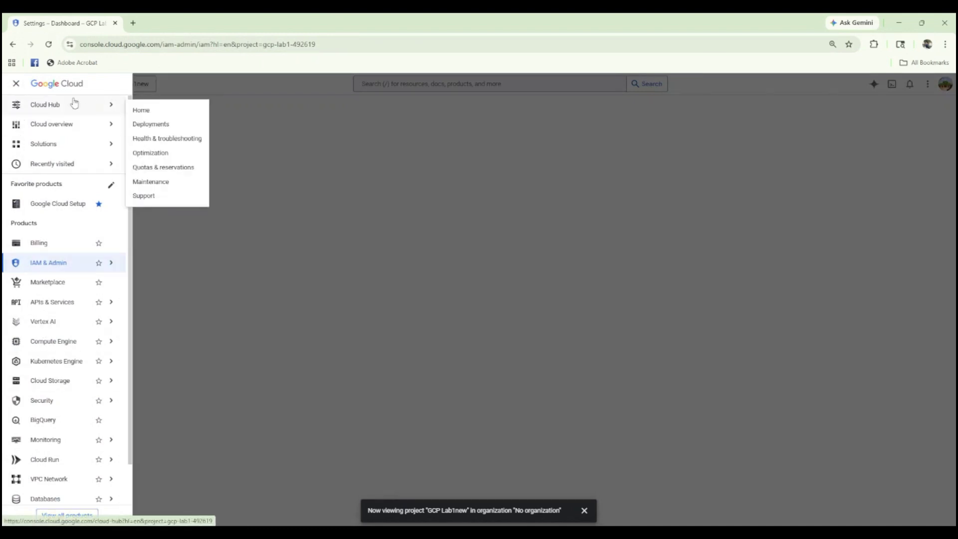
{"action": "left_click", "coordinate": [16, 85]}
{"action": "left_click", "coordinate": [15, 84]}
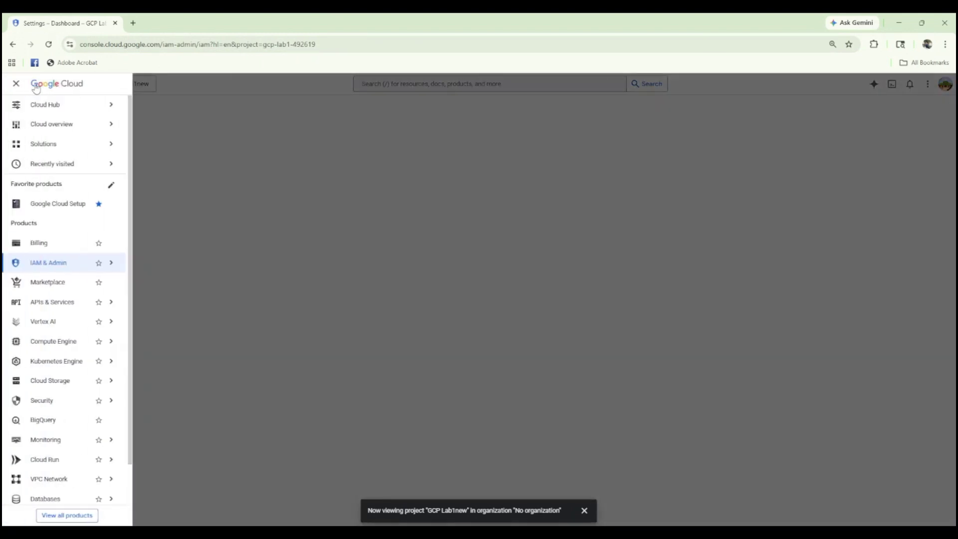
{"action": "left_click", "coordinate": [52, 264]}
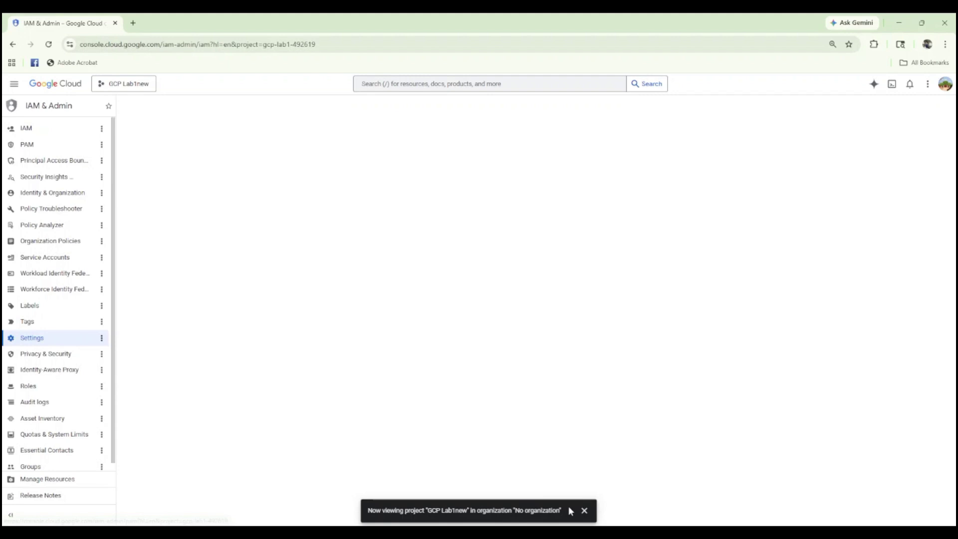
{"action": "left_click", "coordinate": [583, 511]}
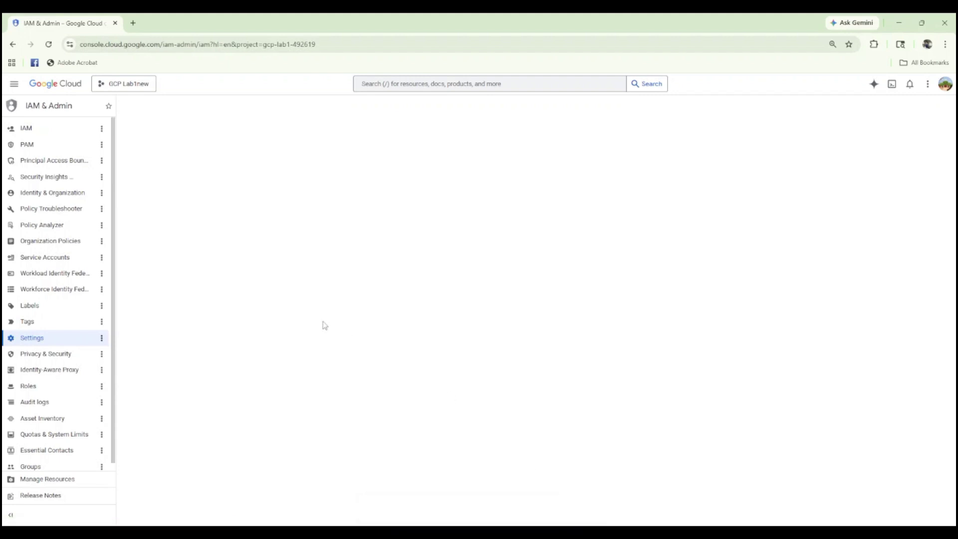
View the PAM page, return to the IAM page and examine the principal and role in the project's permissions
{"action": "left_click", "coordinate": [38, 135]}
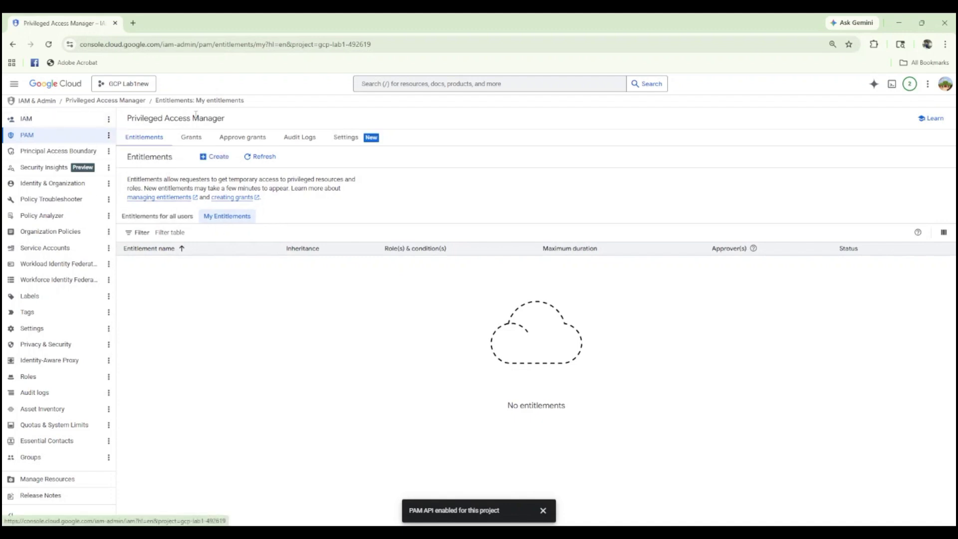
{"action": "left_click", "coordinate": [37, 122]}
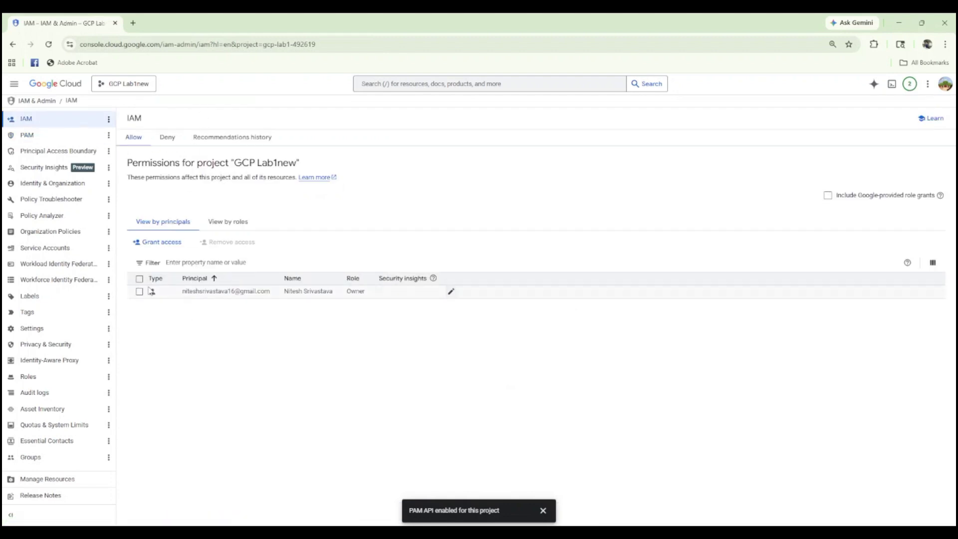
{"action": "left_click_drag", "start_coordinate": [363, 292], "coordinate": [185, 297]}
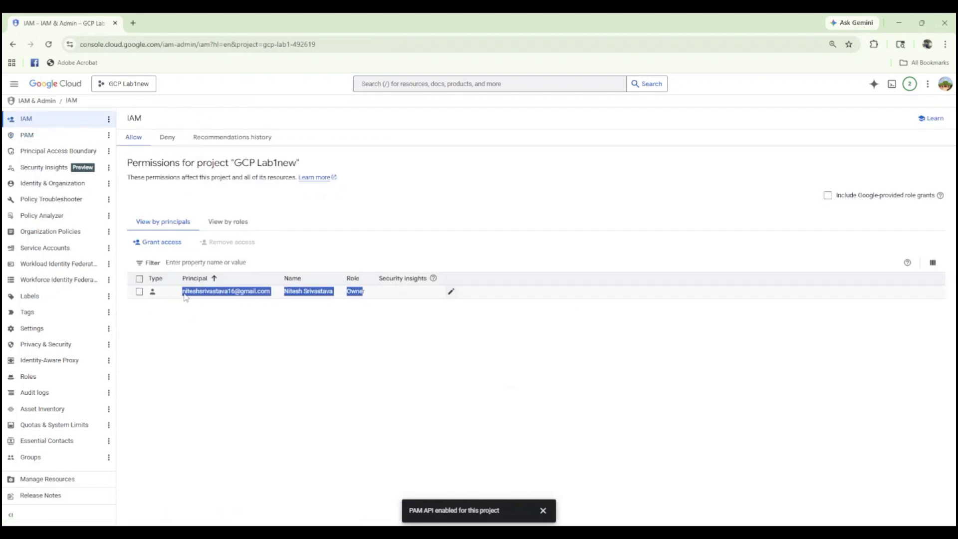
{"action": "left_click", "coordinate": [407, 297]}
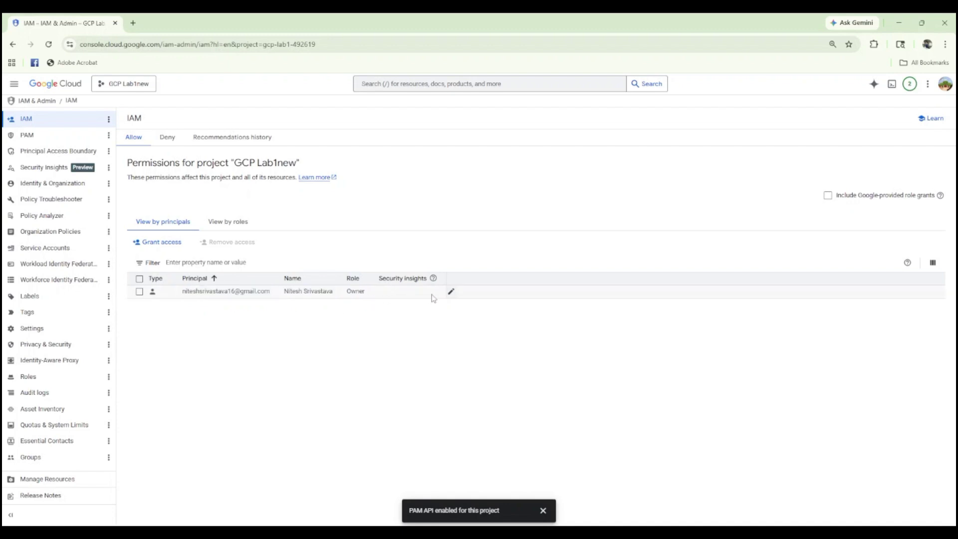
Start granting access to GCP Lab1new, enter clouddba as the new principal and open the role selection
{"action": "left_click", "coordinate": [153, 243]}
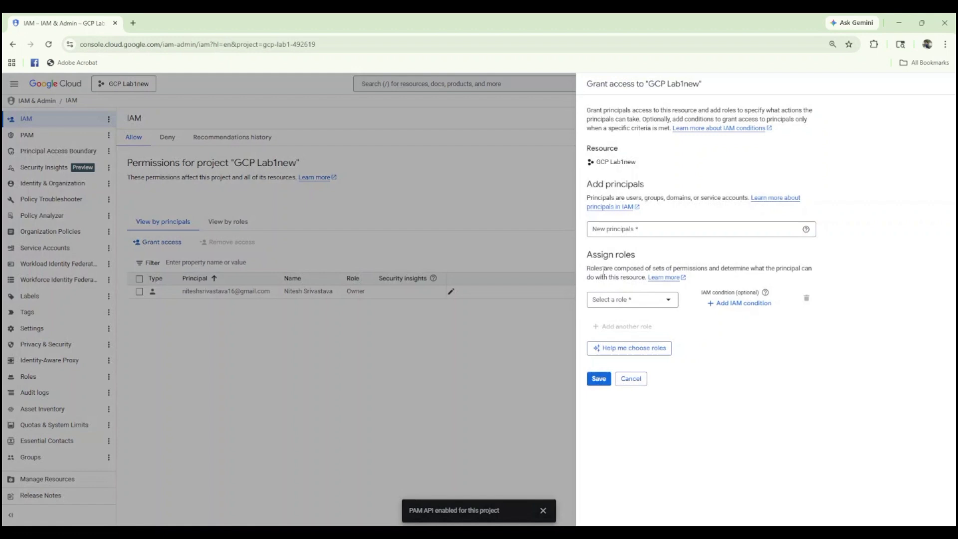
{"action": "left_click", "coordinate": [659, 232]}
{"action": "left_click", "coordinate": [654, 302]}
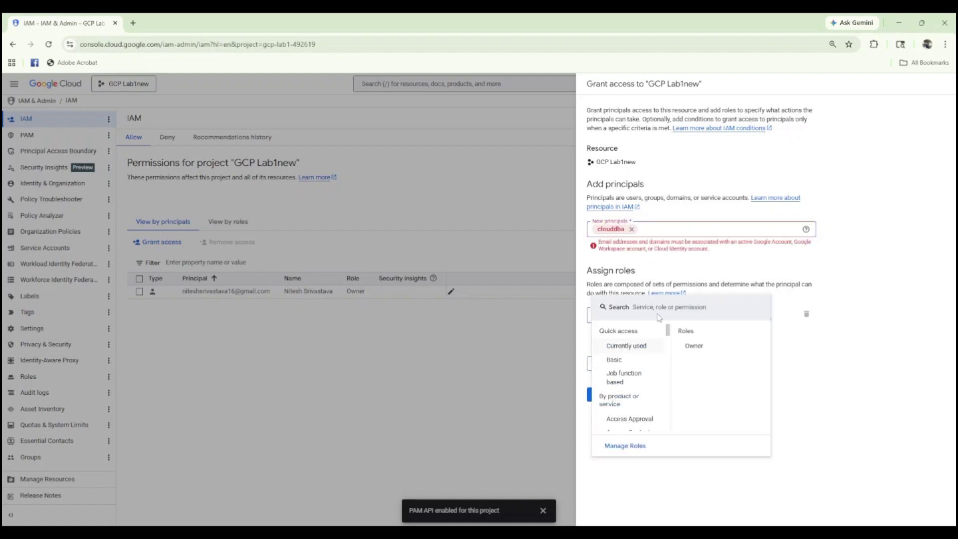
Show the IAM Roles slide in the PowerPoint presentation and return to the Google Cloud console
{"action": "key", "text": "alt+Tab"}
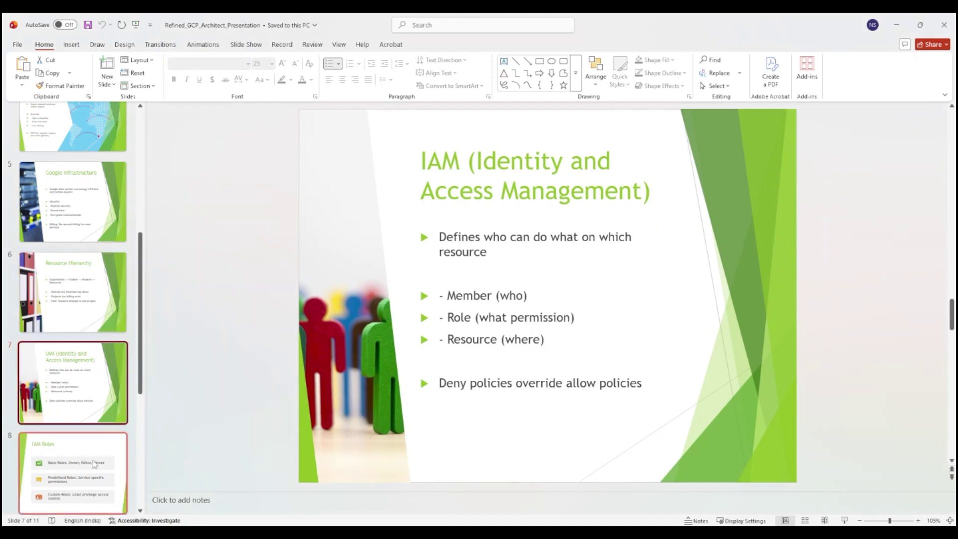
{"action": "left_click", "coordinate": [94, 455]}
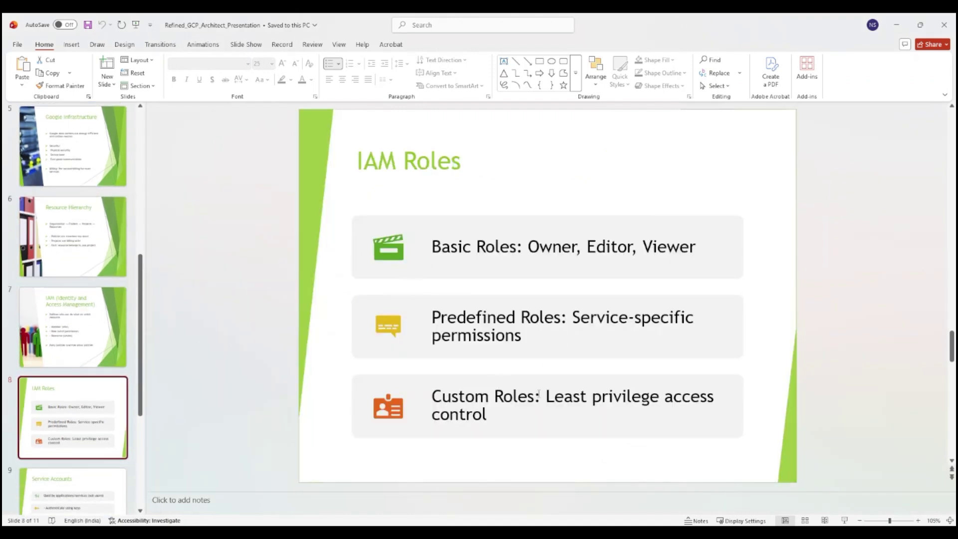
{"action": "key", "text": "alt+Tab"}
Examine the descriptions of the Basic roles, including Browser, Editor and Viewer
{"action": "left_click", "coordinate": [616, 360]}
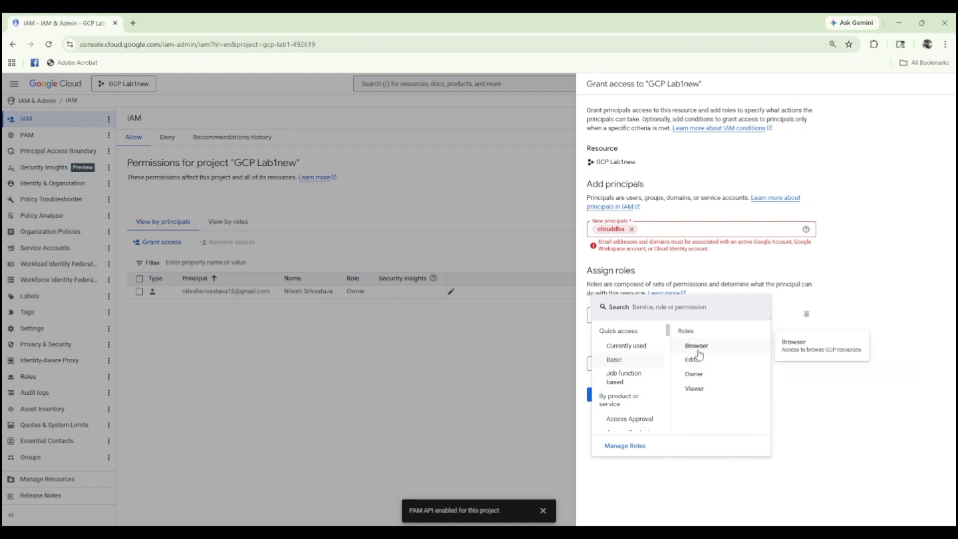
{"action": "mouse_move", "coordinate": [697, 363]}
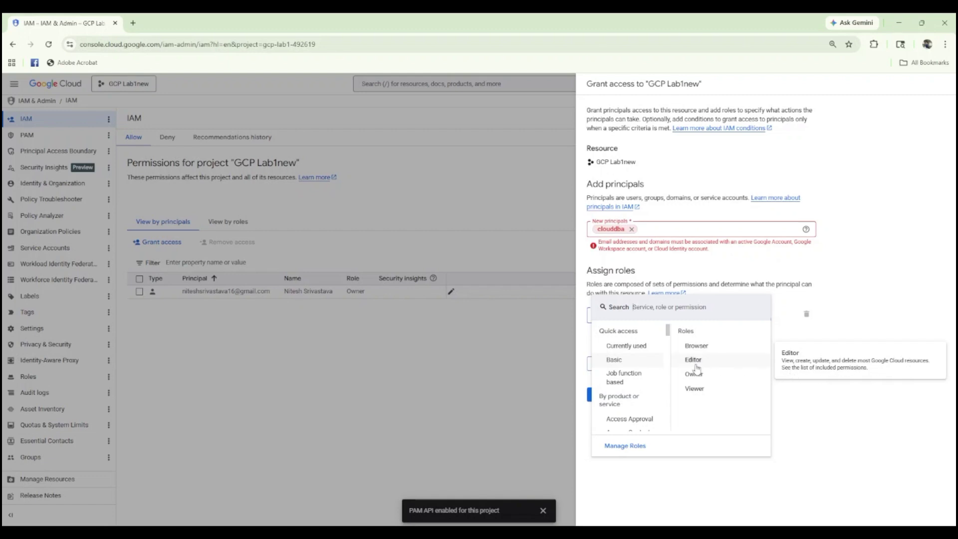
{"action": "left_click_drag", "start_coordinate": [806, 375], "coordinate": [876, 390]}
{"action": "mouse_move", "coordinate": [702, 389]}
Examine the job function based role descriptions for Data Scientist, Databases Admin, Dev Ops and Infrastructure Administrator
{"action": "left_click", "coordinate": [619, 378]}
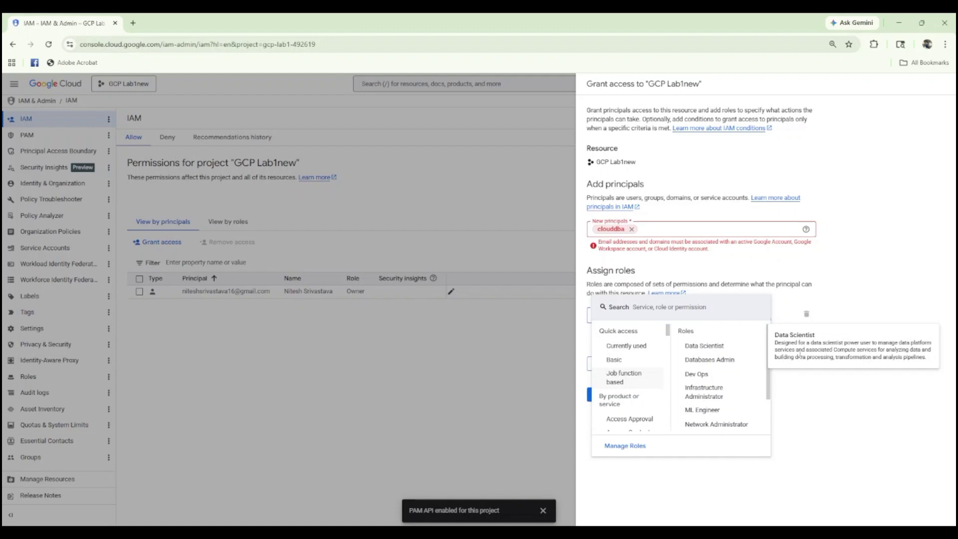
{"action": "left_click_drag", "start_coordinate": [812, 352], "coordinate": [915, 353]}
{"action": "left_click_drag", "start_coordinate": [794, 360], "coordinate": [822, 359]}
{"action": "mouse_move", "coordinate": [710, 368]}
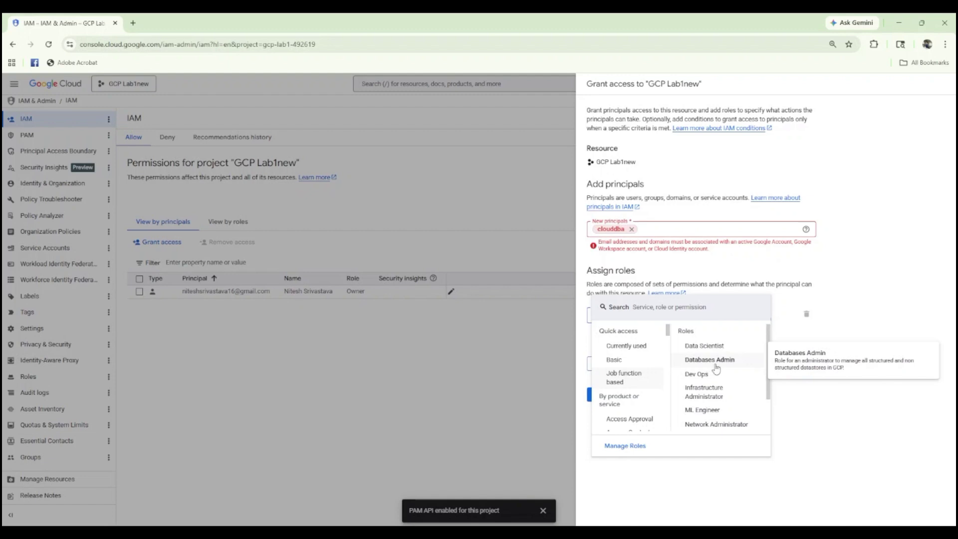
{"action": "left_click_drag", "start_coordinate": [796, 359], "coordinate": [814, 390]}
{"action": "mouse_move", "coordinate": [697, 375]}
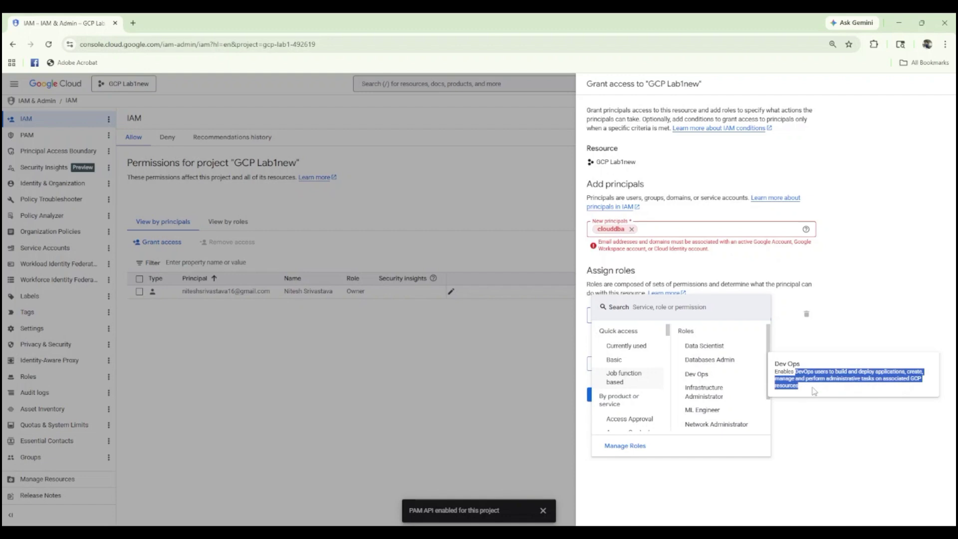
{"action": "mouse_move", "coordinate": [702, 392]}
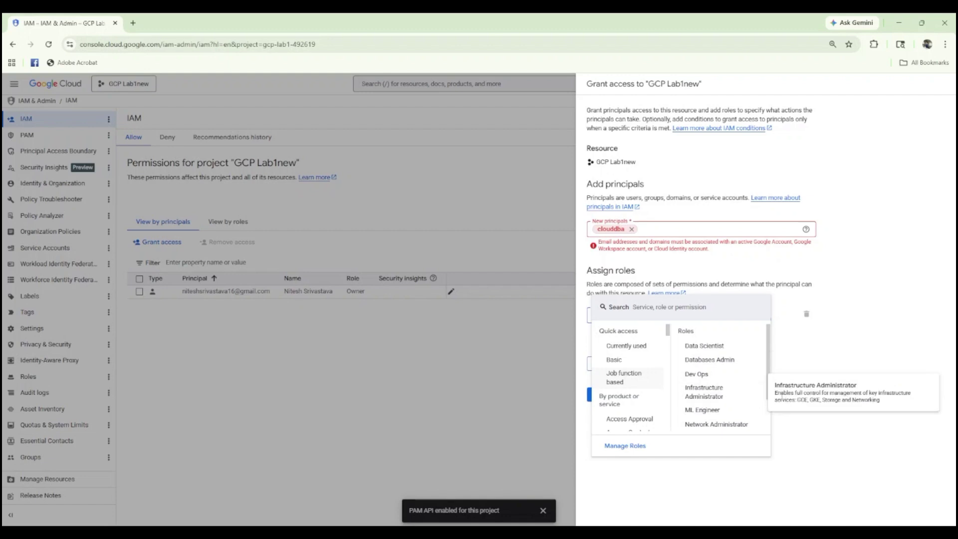
{"action": "left_click_drag", "start_coordinate": [782, 395], "coordinate": [858, 402]}
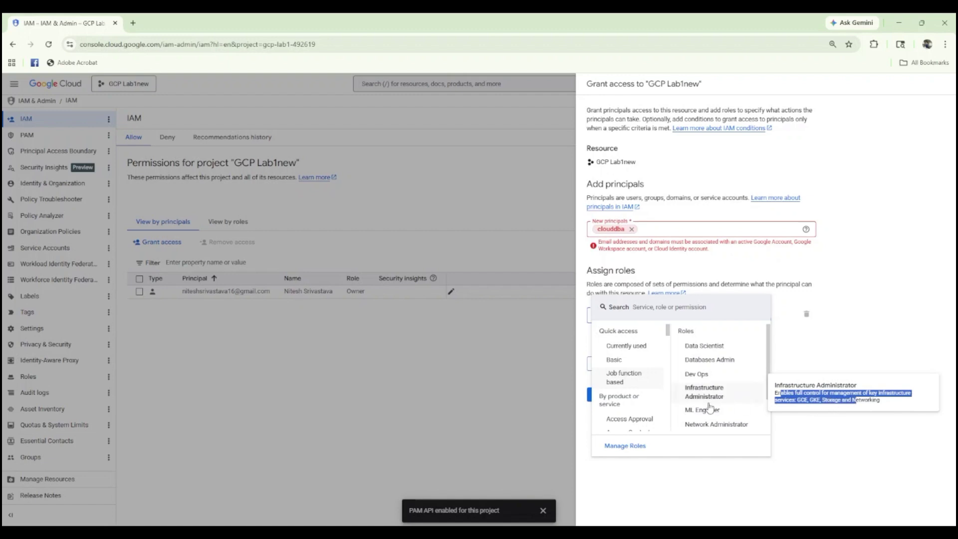
Read the descriptions of the remaining job function based roles, including Network Administrator and Support User
{"action": "mouse_move", "coordinate": [704, 414]}
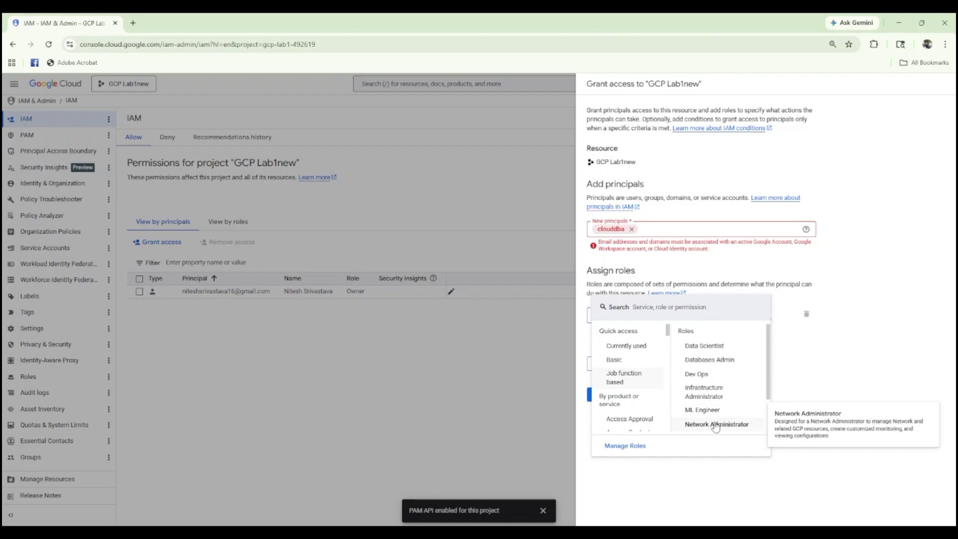
{"action": "scroll", "coordinate": [715, 428], "scroll_direction": "down", "scroll_amount": 2}
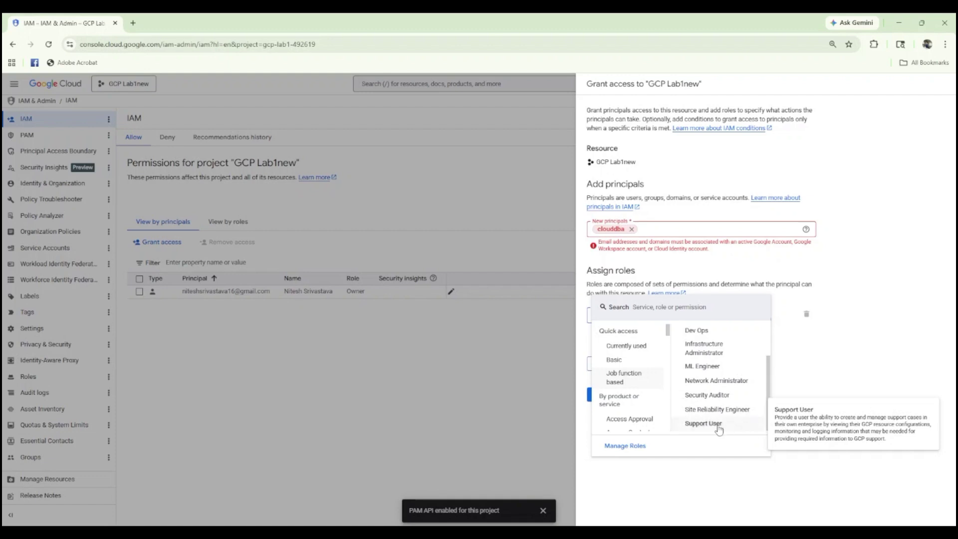
{"action": "left_click_drag", "start_coordinate": [783, 420], "coordinate": [897, 442]}
Look over the roles grouped by product or service, such as AI Platform, and revisit the Quick access role categories
{"action": "scroll", "coordinate": [627, 422], "scroll_direction": "down", "scroll_amount": 2}
{"action": "scroll", "coordinate": [636, 384], "scroll_direction": "up", "scroll_amount": 2}
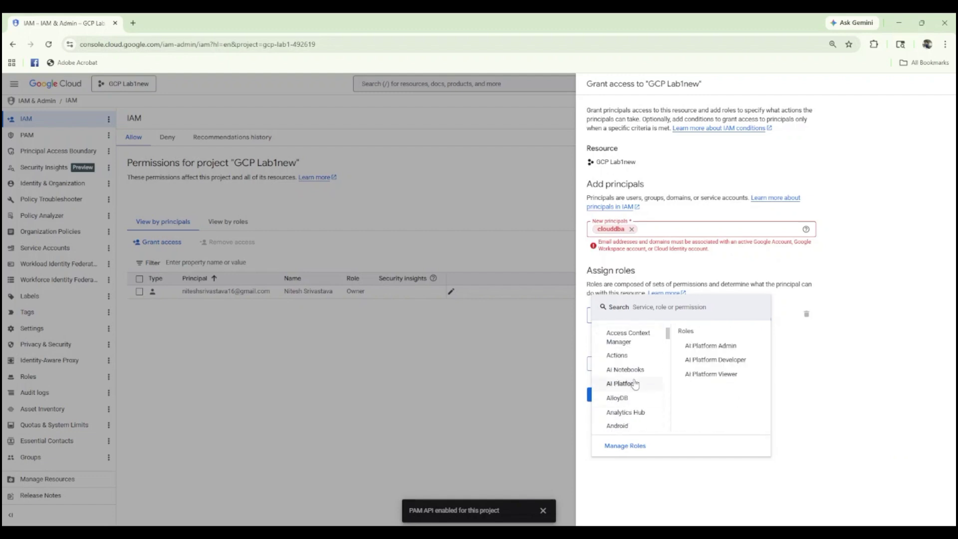
{"action": "mouse_move", "coordinate": [638, 383]}
{"action": "triple_click", "coordinate": [626, 407]}
{"action": "mouse_move", "coordinate": [623, 344]}
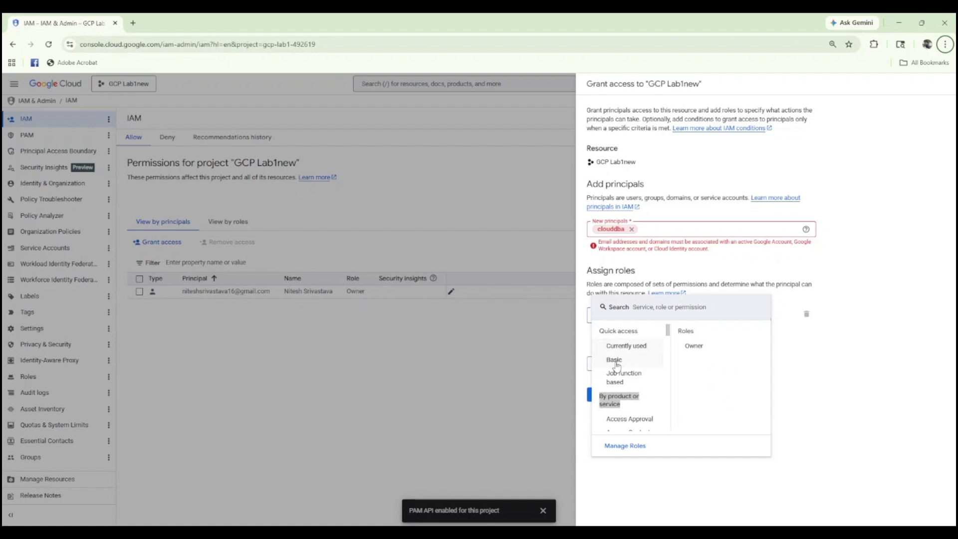
{"action": "mouse_move", "coordinate": [616, 380]}
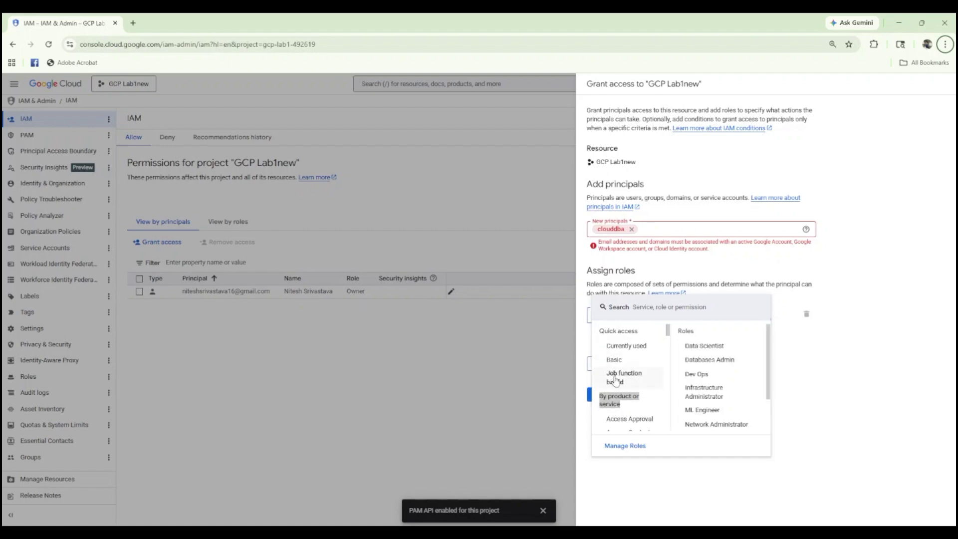
Compare the role types on the PowerPoint IAM Roles slide with the product-specific roles in the Google Cloud console
{"action": "key", "text": "alt+Tab"}
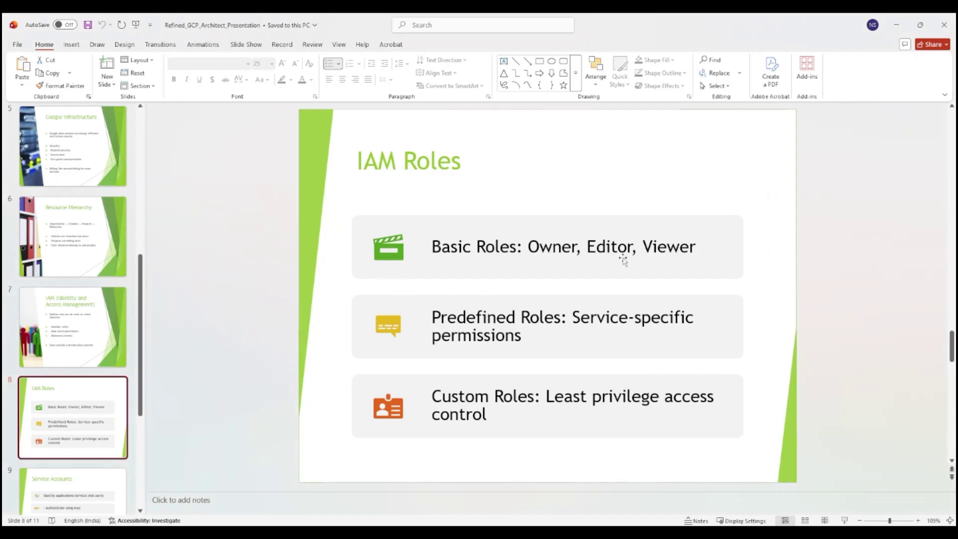
{"action": "key", "text": "alt+Tab"}
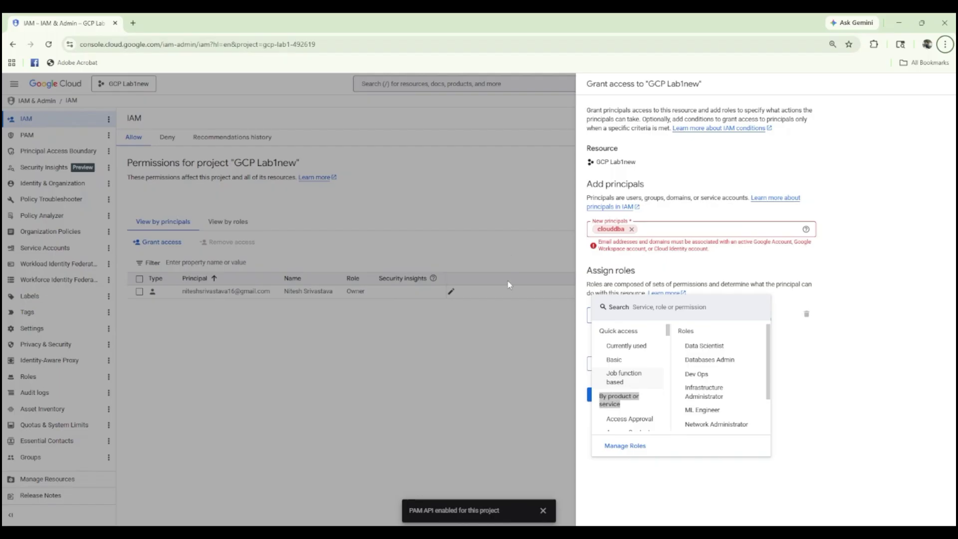
{"action": "left_click", "coordinate": [633, 394]}
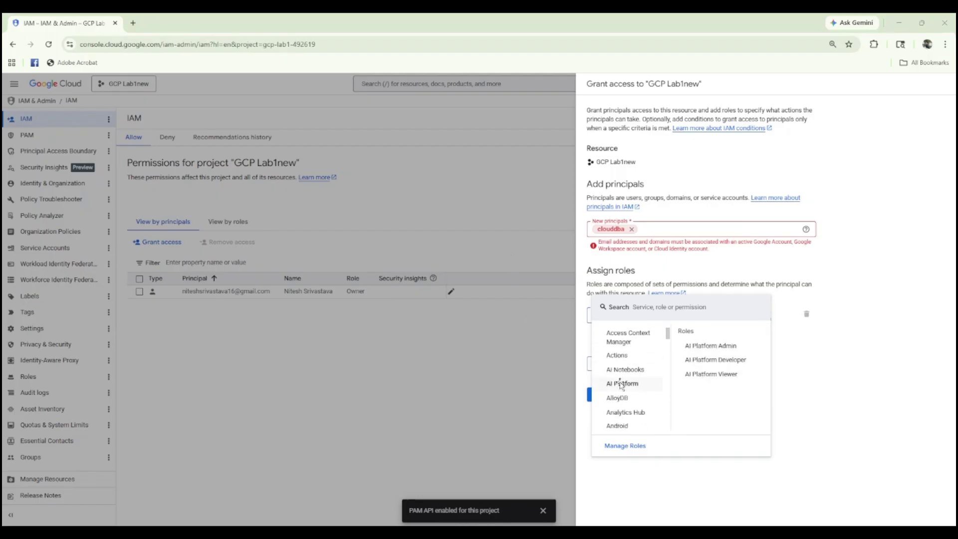
{"action": "key", "text": "alt+Tab"}
{"action": "key", "text": "alt+Tab"}
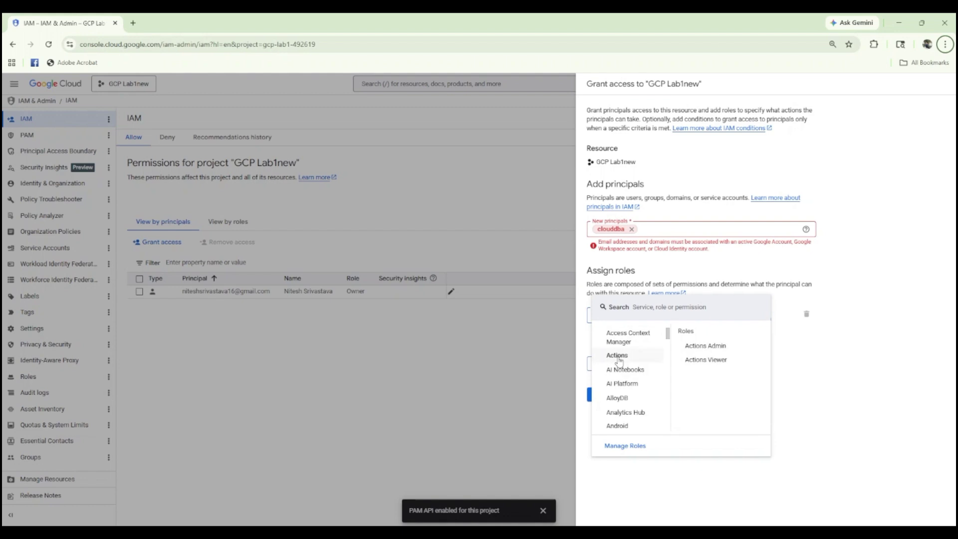
Browse the roles by product or service, from AlloyDB and API Gateway to Chronicle API, Cloud Data Labeling and Cloud Asset
{"action": "scroll", "coordinate": [616, 389], "scroll_direction": "down", "scroll_amount": 2}
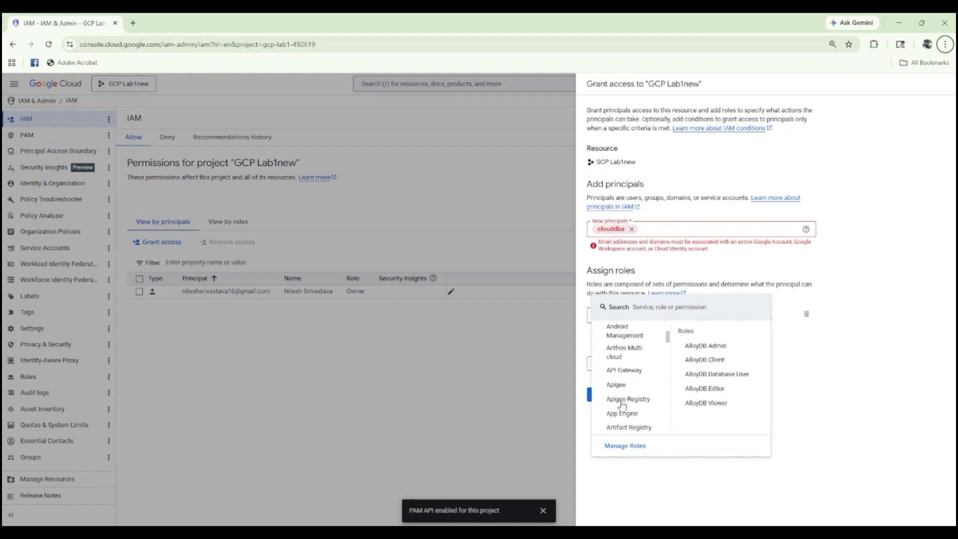
{"action": "scroll", "coordinate": [617, 379], "scroll_direction": "down", "scroll_amount": 4}
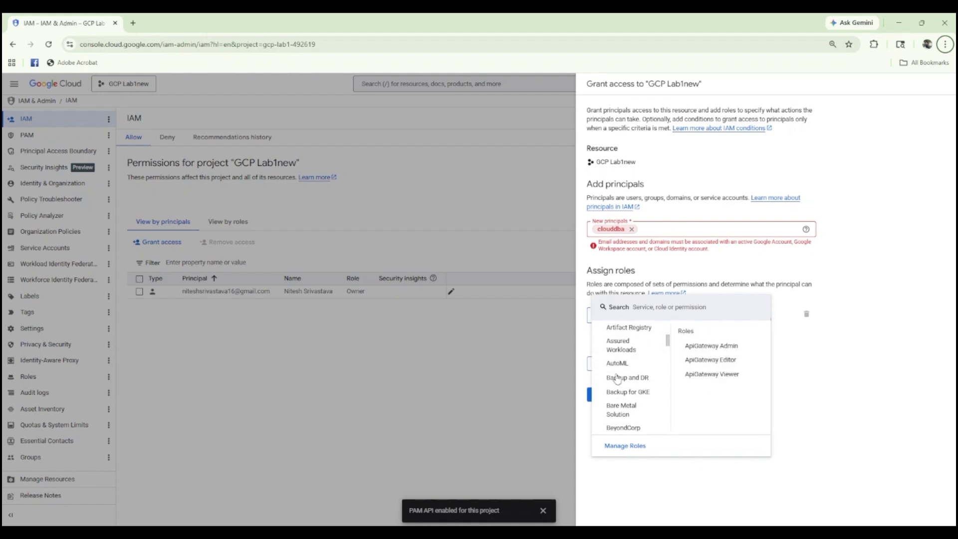
{"action": "scroll", "coordinate": [617, 379], "scroll_direction": "down", "scroll_amount": 4}
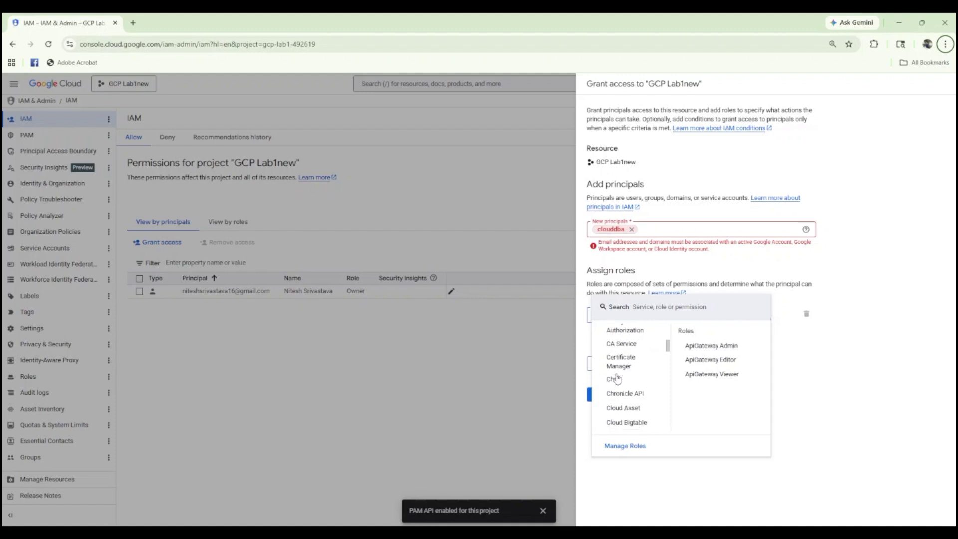
{"action": "scroll", "coordinate": [621, 386], "scroll_direction": "down", "scroll_amount": 3}
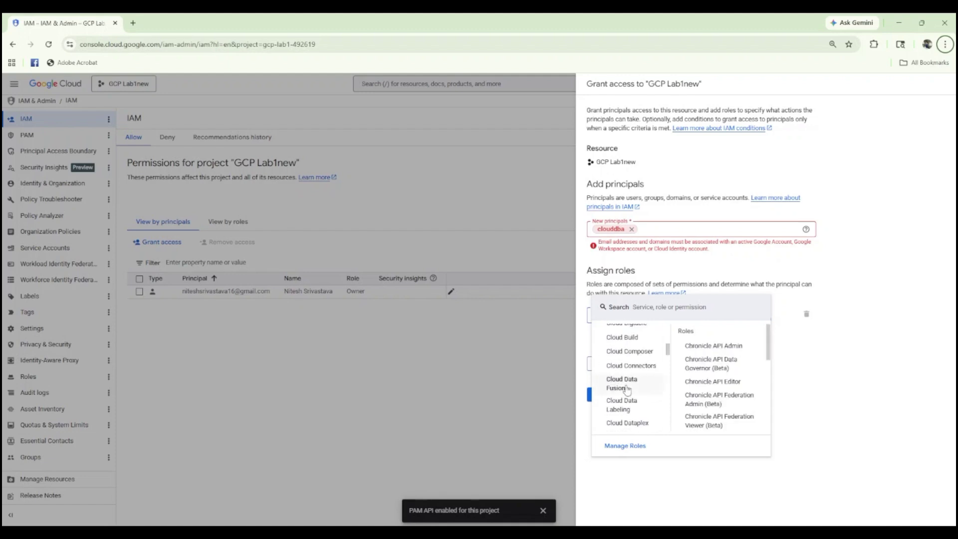
{"action": "scroll", "coordinate": [627, 382], "scroll_direction": "down", "scroll_amount": 1}
{"action": "scroll", "coordinate": [626, 382], "scroll_direction": "up", "scroll_amount": 1}
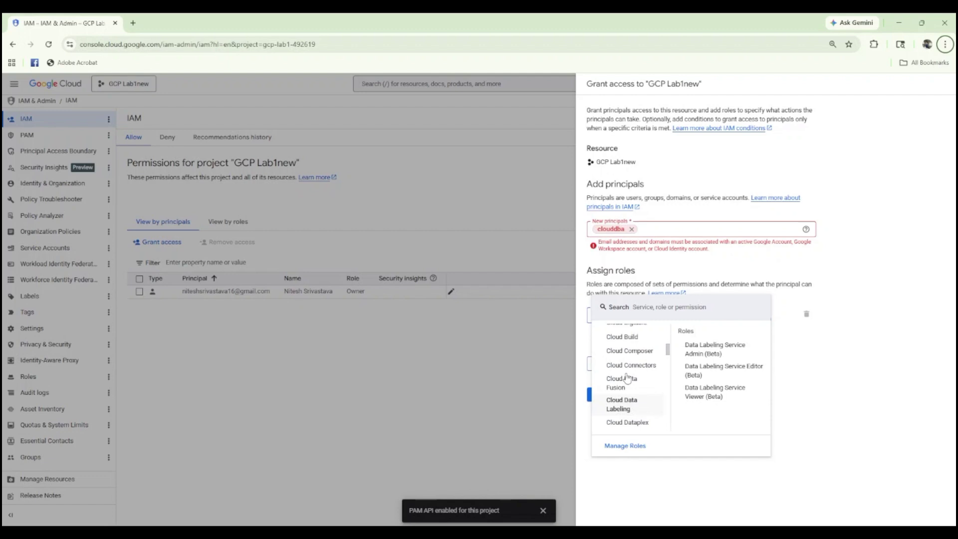
{"action": "scroll", "coordinate": [627, 378], "scroll_direction": "up", "scroll_amount": 1}
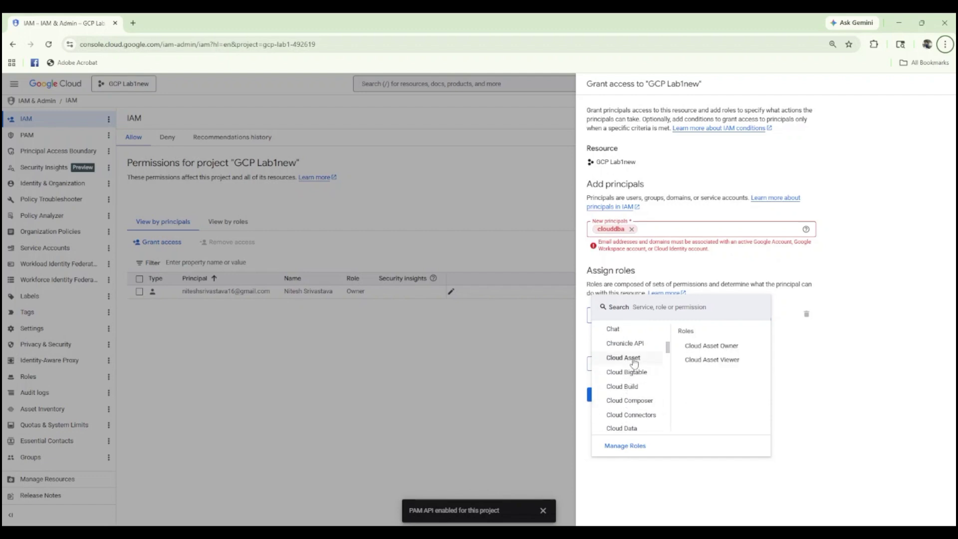
Search the roles for "compute", assign Compute Admin to the new principal and look through the role list again
{"action": "scroll", "coordinate": [633, 363], "scroll_direction": "down", "scroll_amount": 1}
{"action": "scroll", "coordinate": [633, 363], "scroll_direction": "down", "scroll_amount": 2}
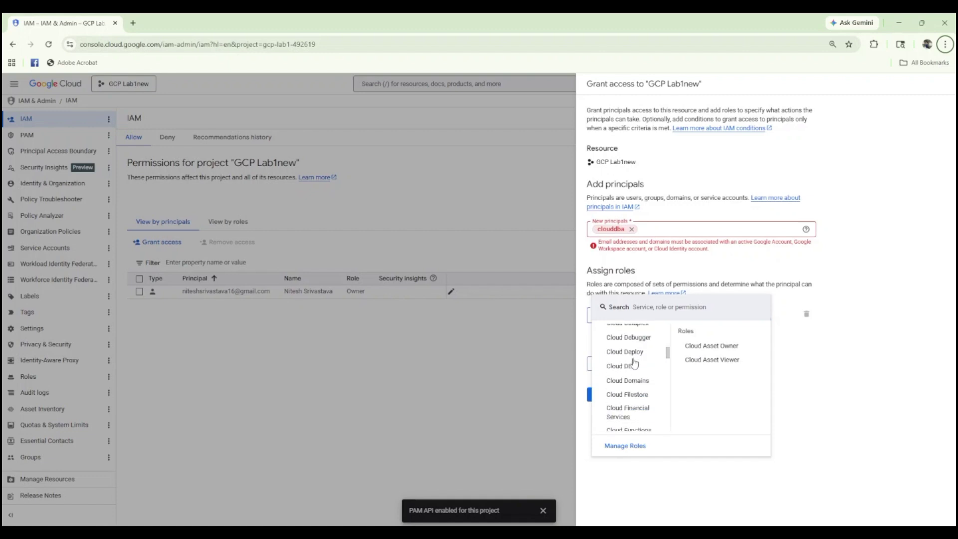
{"action": "scroll", "coordinate": [634, 363], "scroll_direction": "down", "scroll_amount": 3}
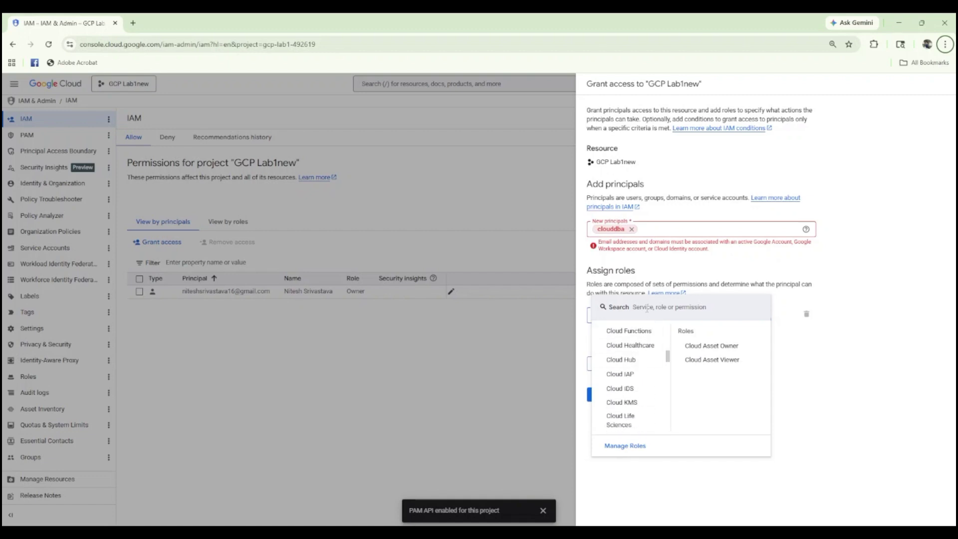
{"action": "type", "text": "compute"}
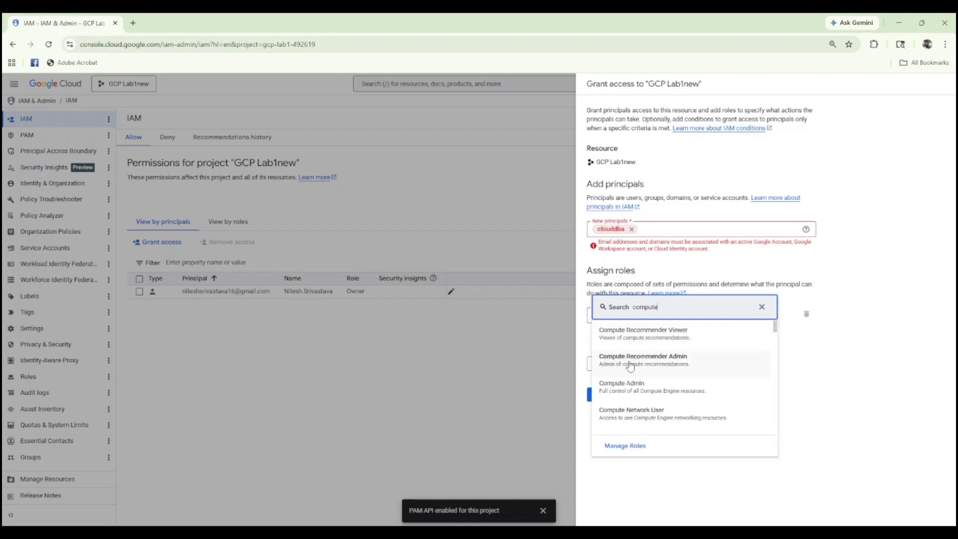
{"action": "left_click", "coordinate": [653, 399]}
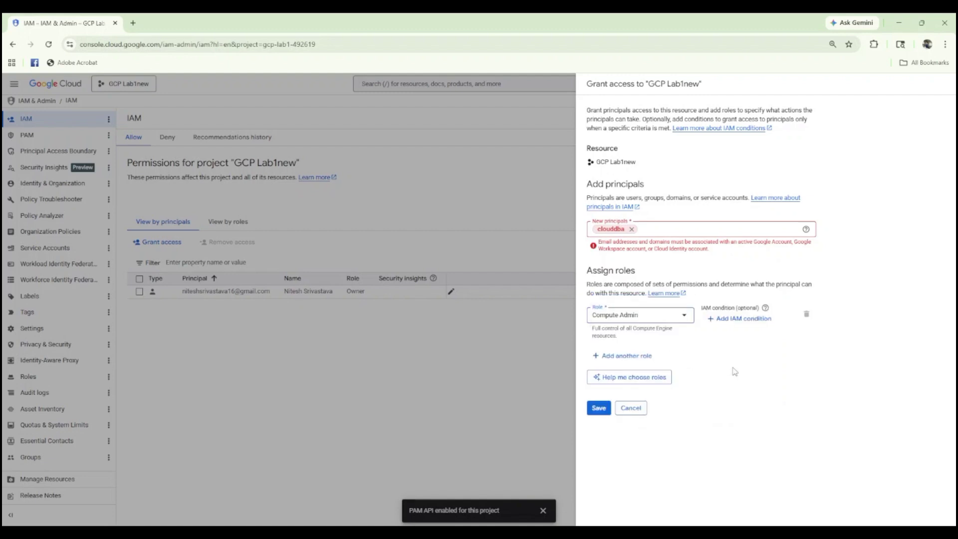
{"action": "left_click", "coordinate": [683, 320]}
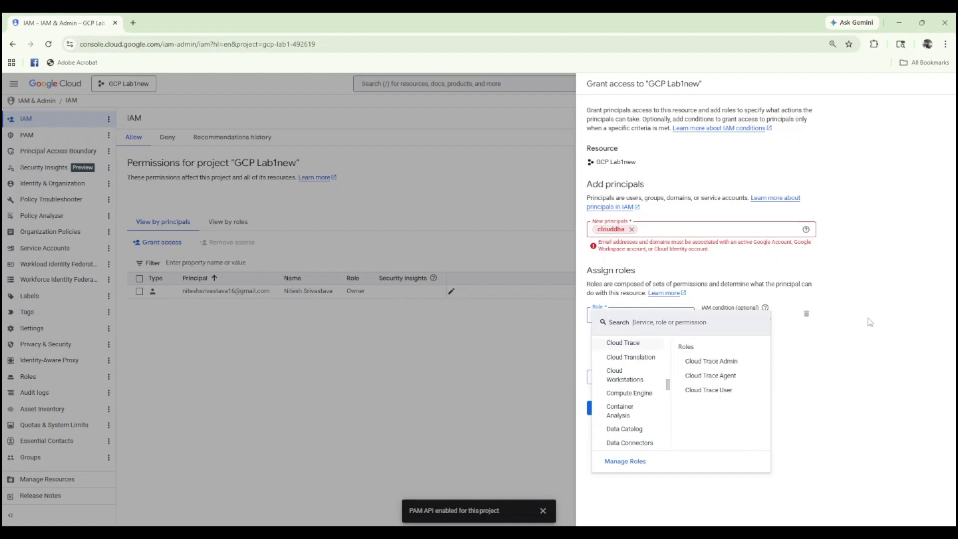
{"action": "left_click", "coordinate": [848, 322]}
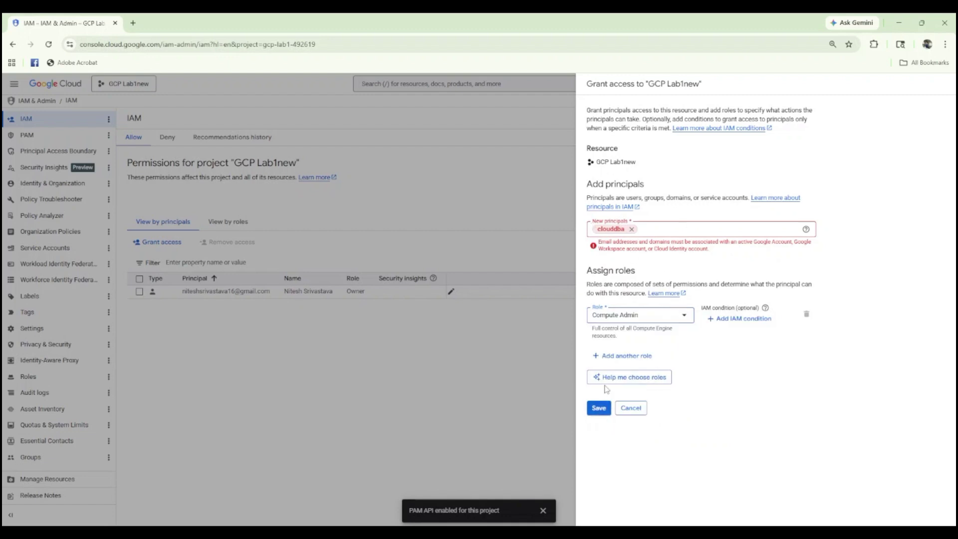
Change the new principal's role to the basic role Owner and try to save the access grant
{"action": "left_click", "coordinate": [648, 317]}
{"action": "scroll", "coordinate": [622, 397], "scroll_direction": "up", "scroll_amount": 10}
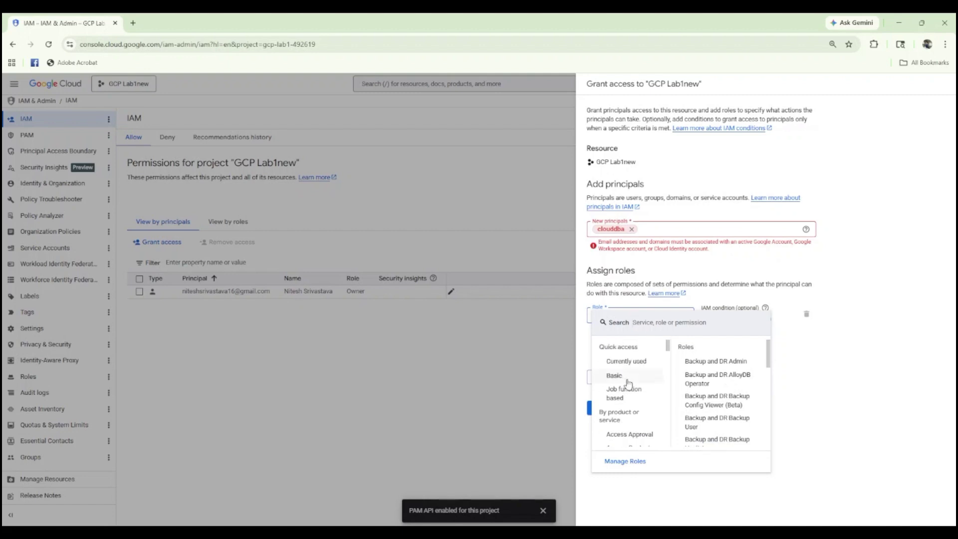
{"action": "left_click", "coordinate": [624, 379]}
{"action": "left_click", "coordinate": [696, 390]}
{"action": "left_click", "coordinate": [598, 415]}
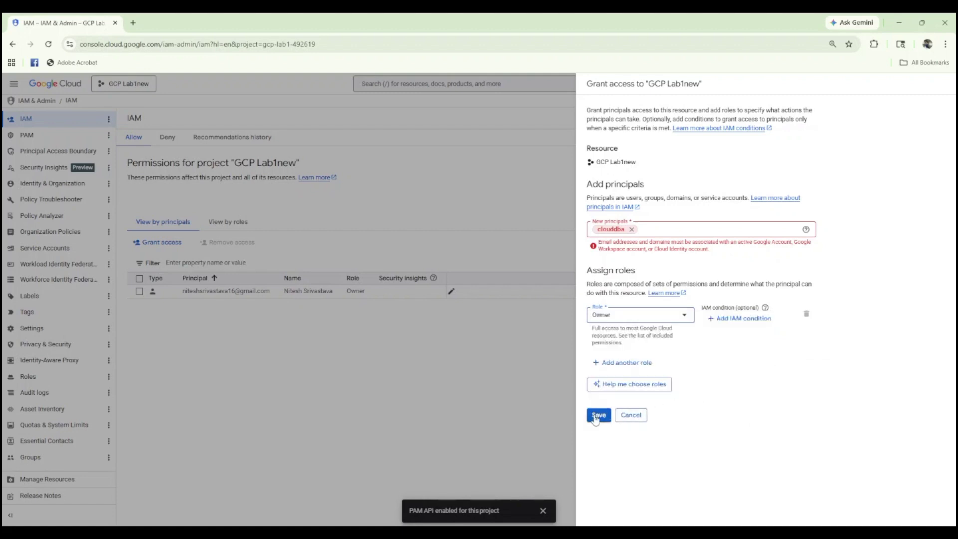
Replace the invalid principal with the second user's full e-mail address and save the access grant
{"action": "mouse_move", "coordinate": [609, 274]}
{"action": "left_mouse_down"}
{"action": "mouse_move", "coordinate": [719, 282]}
{"action": "mouse_move", "coordinate": [604, 274]}
{"action": "left_mouse_up"}
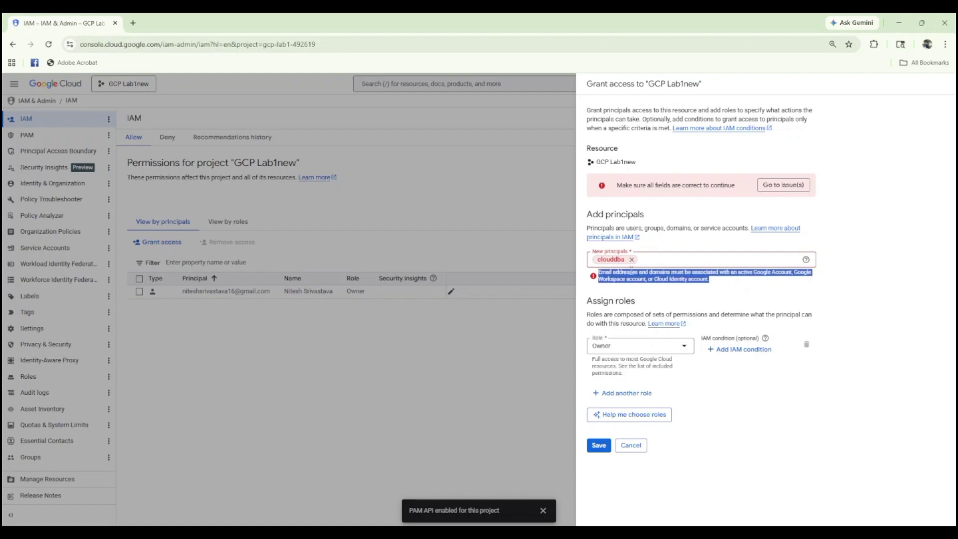
{"action": "left_click", "coordinate": [631, 259]}
{"action": "type", "text": "cloudd"}
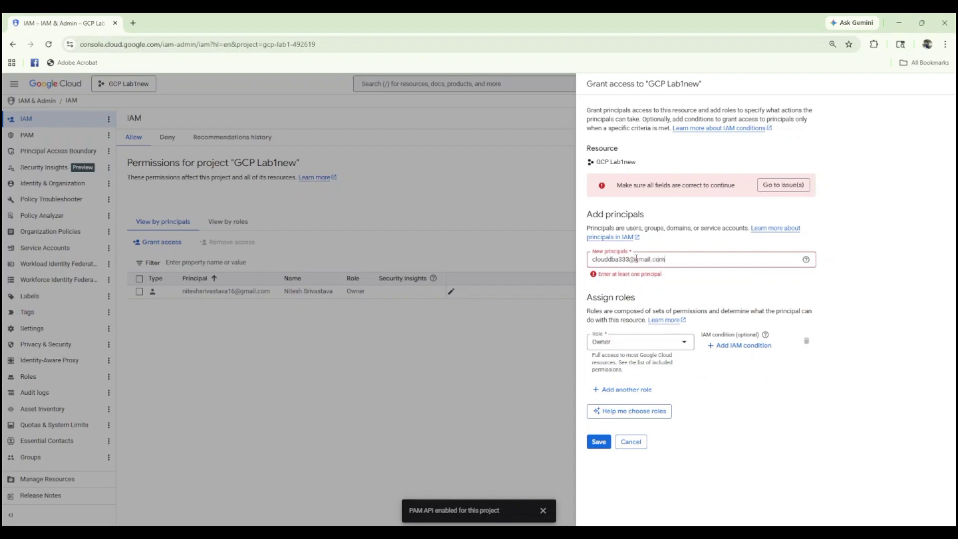
{"action": "left_click", "coordinate": [600, 441]}
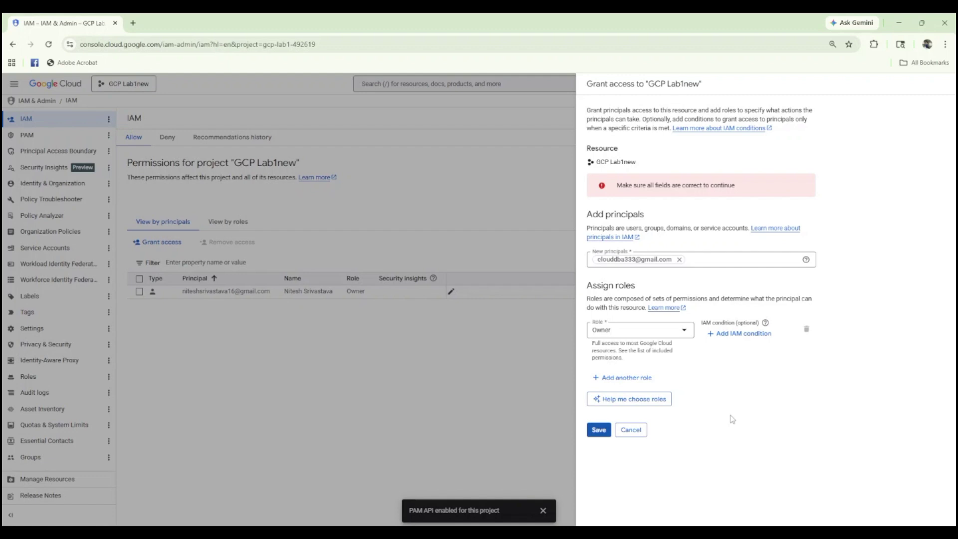
{"action": "left_click", "coordinate": [596, 431]}
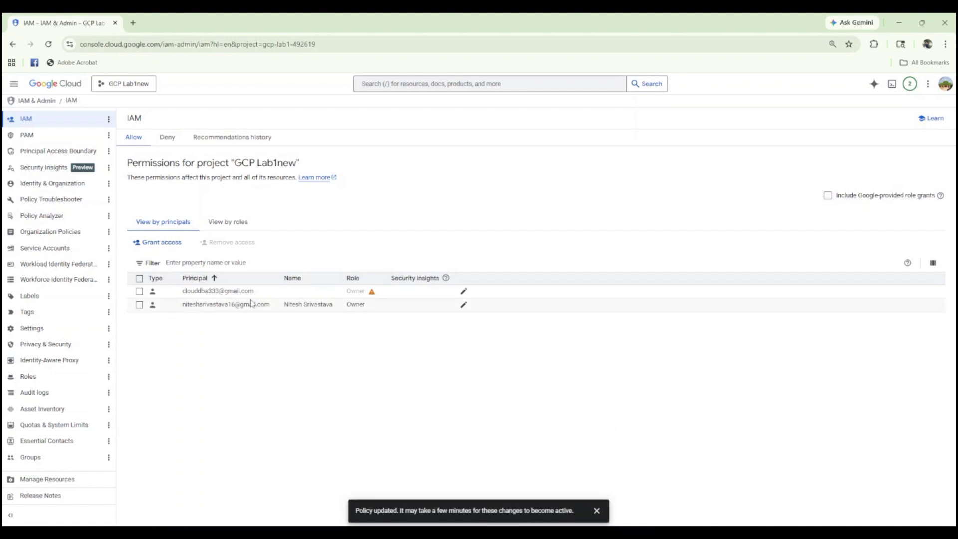
Review the added principal, switch to the second account's Google Cloud console and list its available projects
{"action": "mouse_move", "coordinate": [375, 297]}
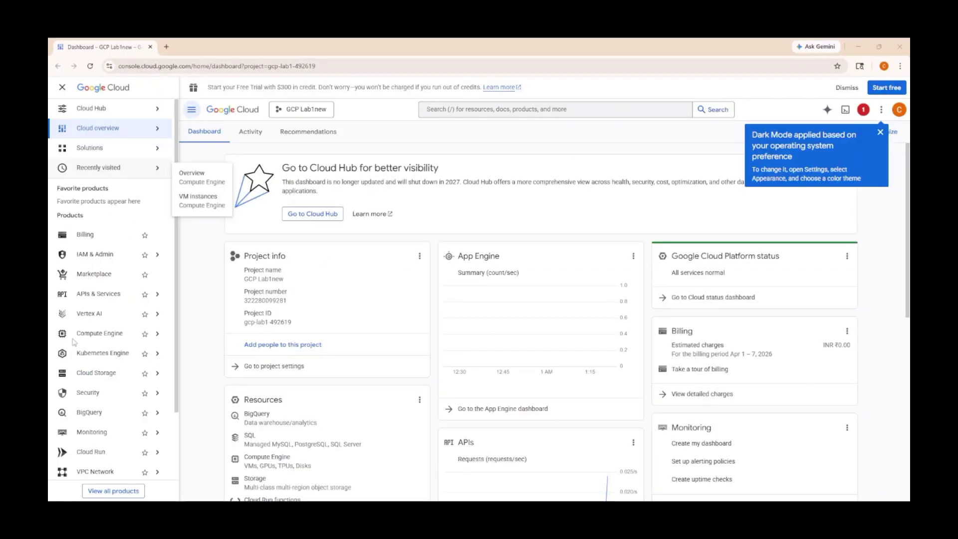
{"action": "mouse_move", "coordinate": [100, 333]}
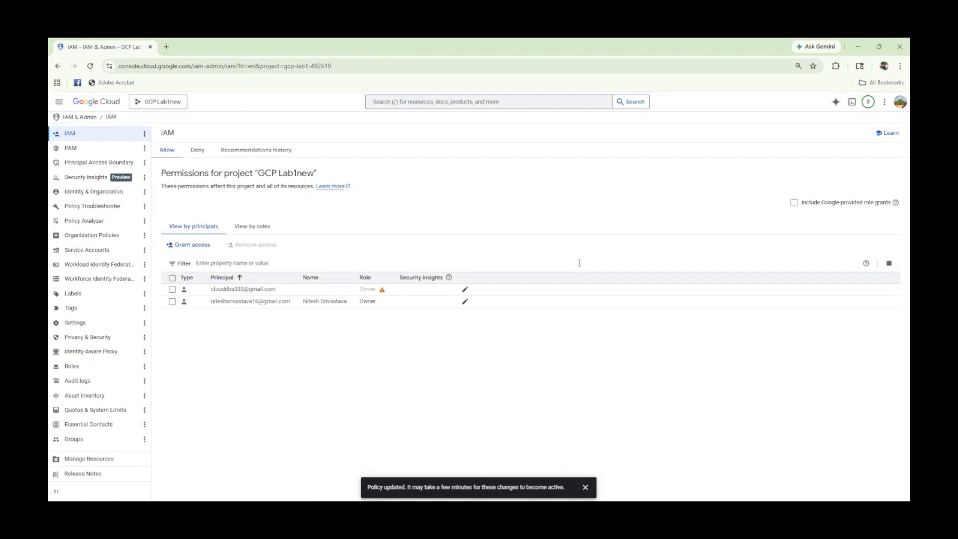
{"action": "left_click_drag", "start_coordinate": [238, 294], "coordinate": [205, 295]}
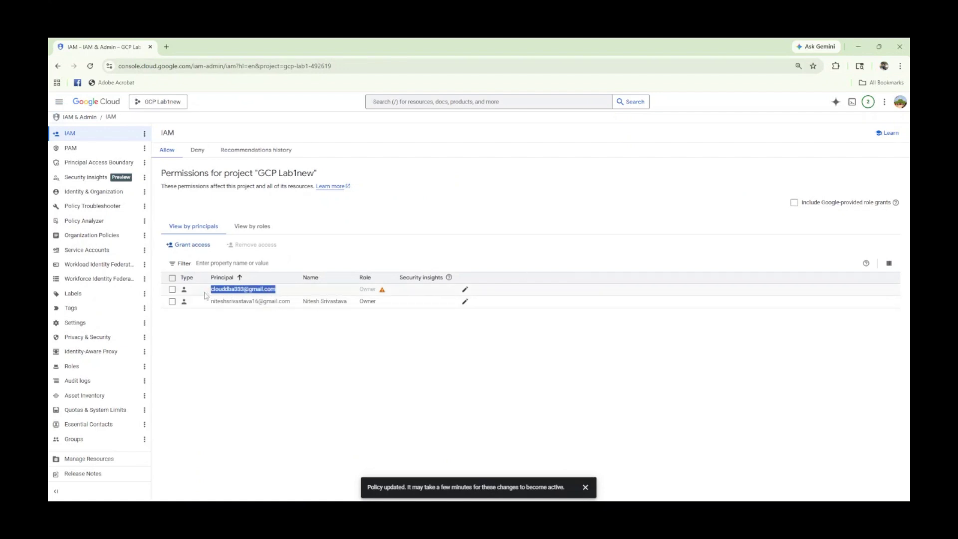
{"action": "key", "text": "alt+Tab"}
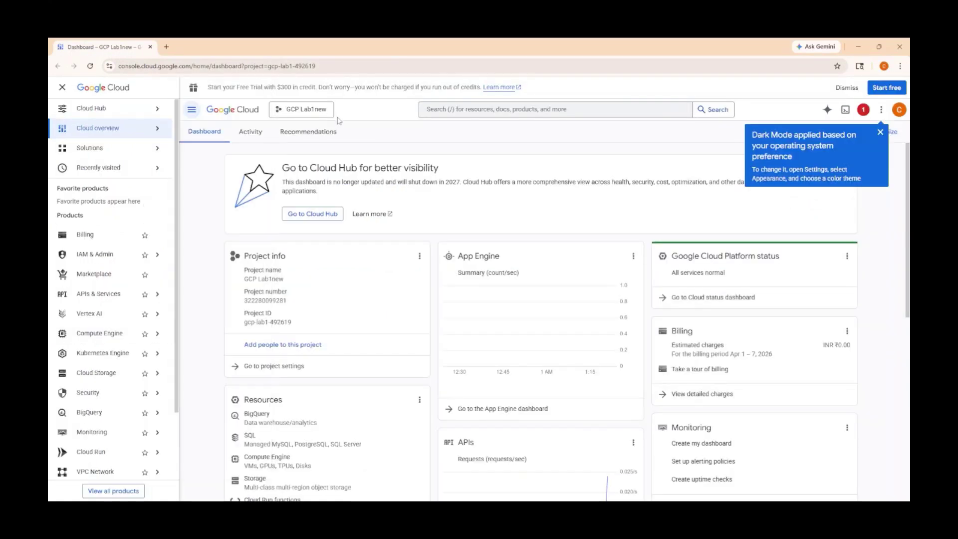
{"action": "left_click", "coordinate": [302, 109]}
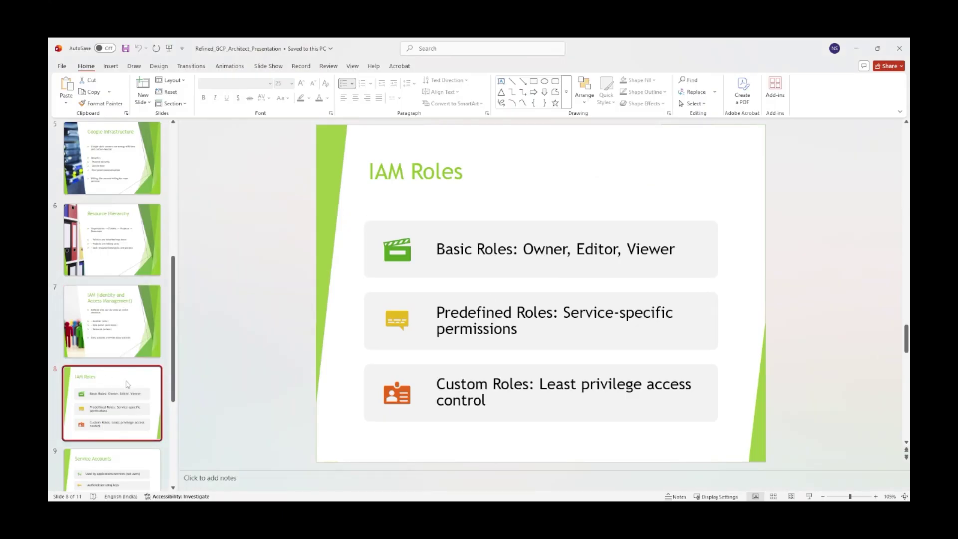
Look over the Cloud Identity, Service Accounts and IAM Roles slides in the PowerPoint presentation
{"action": "scroll", "coordinate": [104, 377], "scroll_direction": "down", "scroll_amount": 3}
{"action": "scroll", "coordinate": [105, 377], "scroll_direction": "down", "scroll_amount": 1}
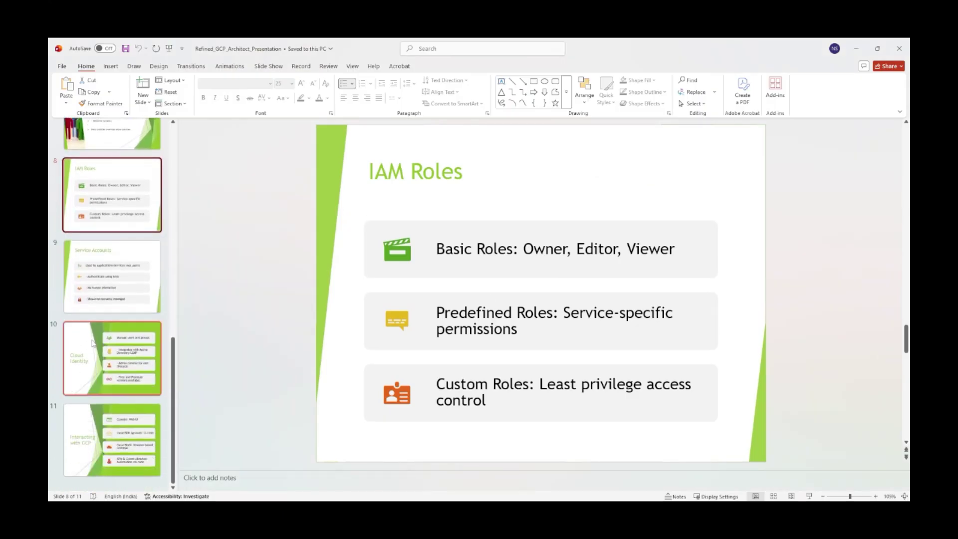
{"action": "left_click", "coordinate": [104, 377]}
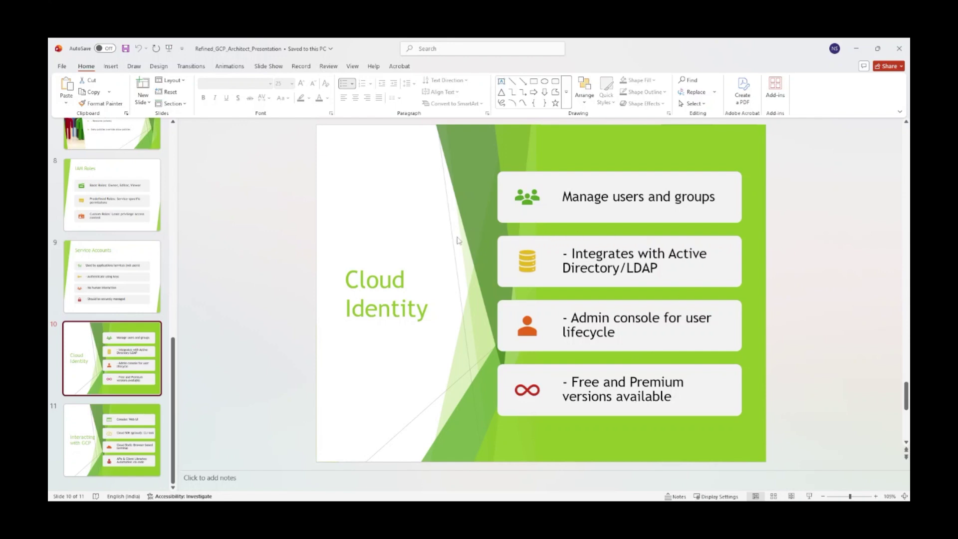
{"action": "left_click", "coordinate": [120, 275]}
{"action": "left_click", "coordinate": [106, 178]}
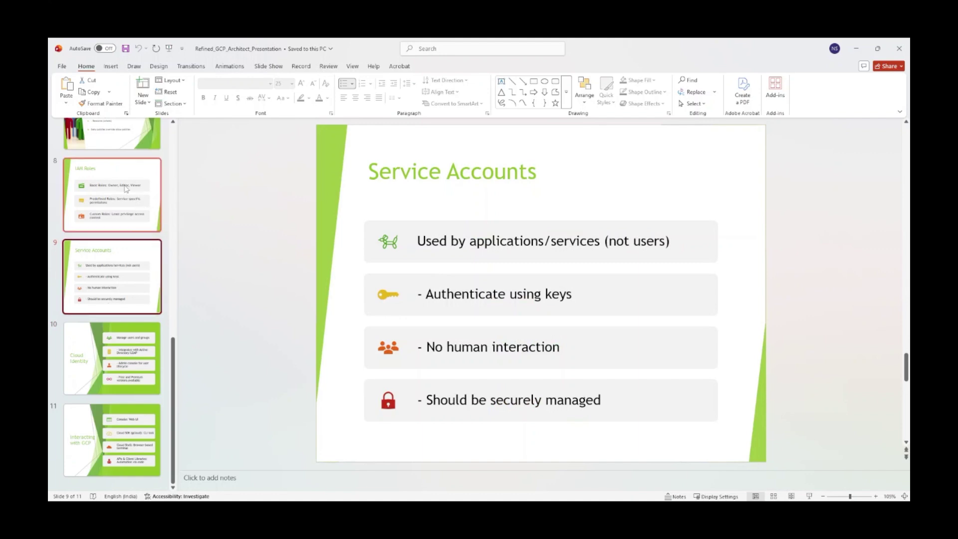
{"action": "left_click", "coordinate": [108, 299]}
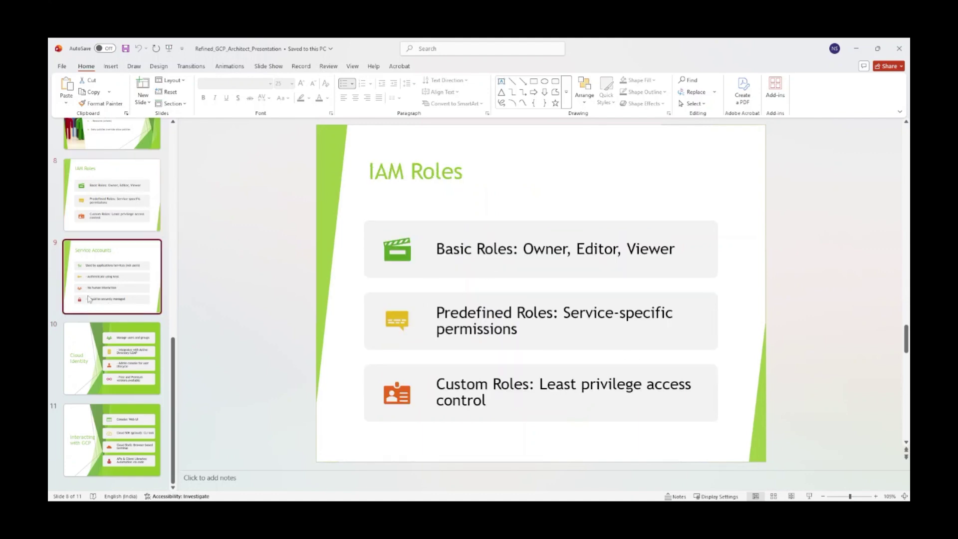
Return to the second account's Google Cloud console, dismiss the project selection and open IAM for GCP Lab1new
{"action": "key", "text": "alt+Tab"}
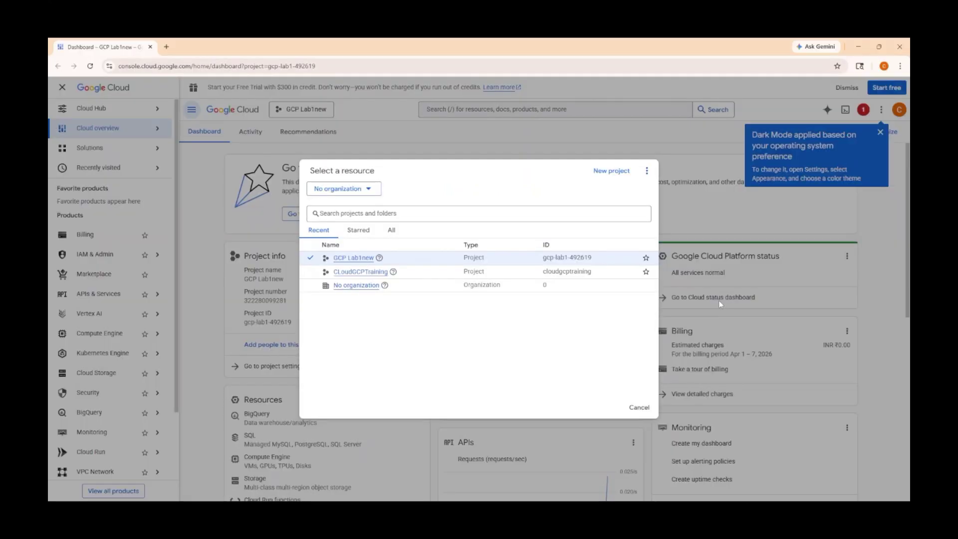
{"action": "left_click", "coordinate": [639, 406]}
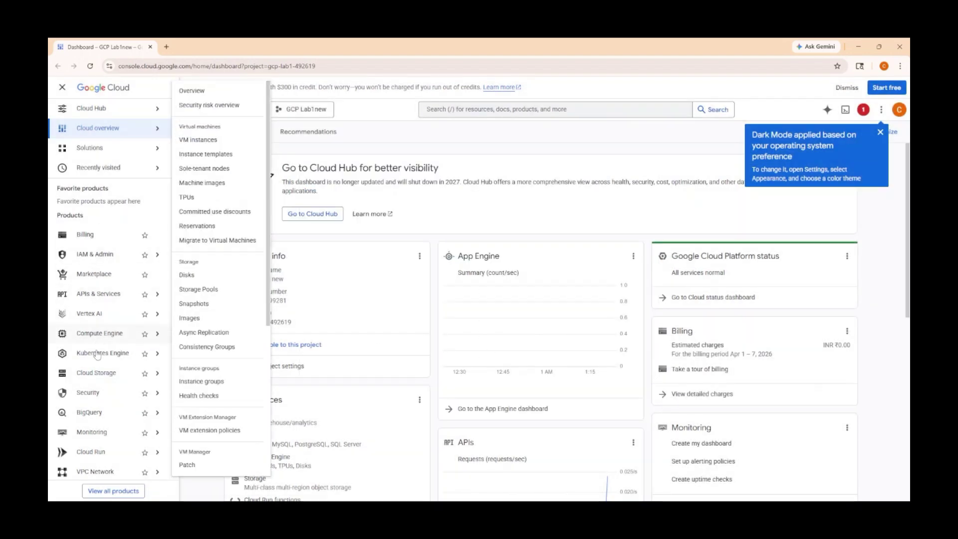
{"action": "mouse_move", "coordinate": [97, 253]}
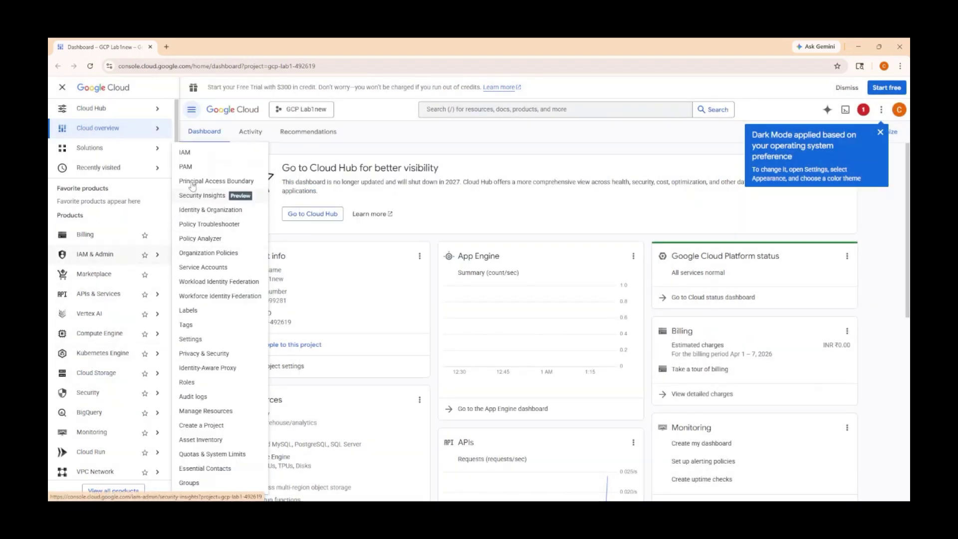
{"action": "left_click", "coordinate": [185, 153]}
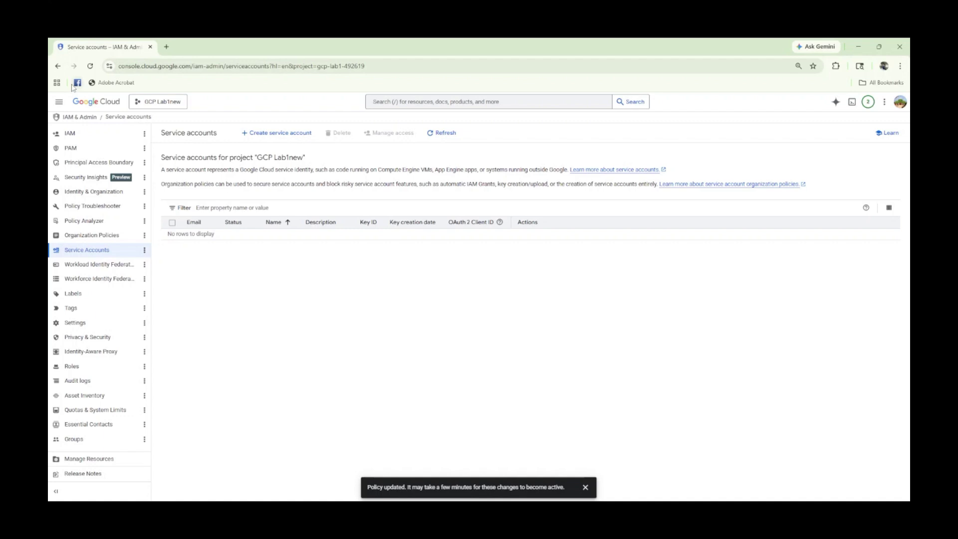
In the first account's console, open the Compute Engine VM instances of the Teraform lern project
{"action": "left_click", "coordinate": [58, 102]}
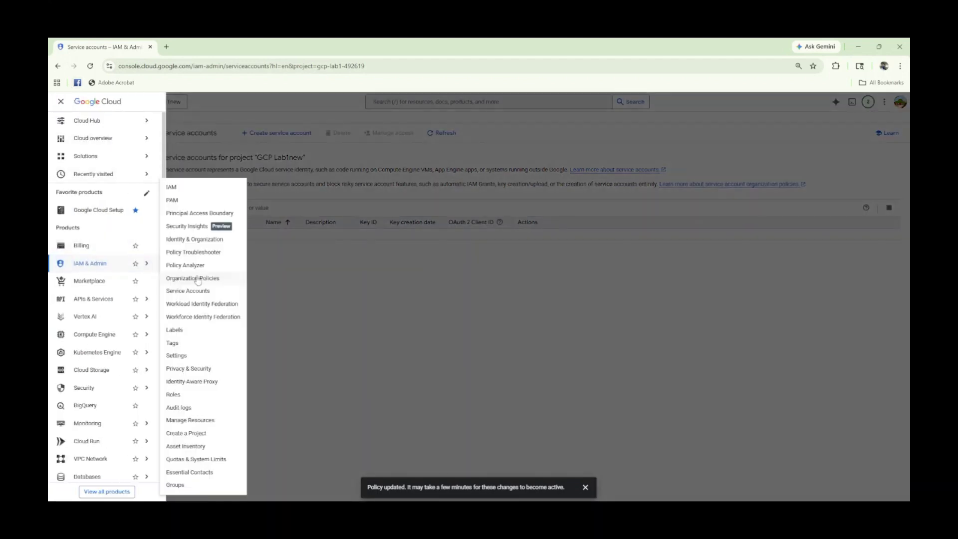
{"action": "mouse_move", "coordinate": [100, 334]}
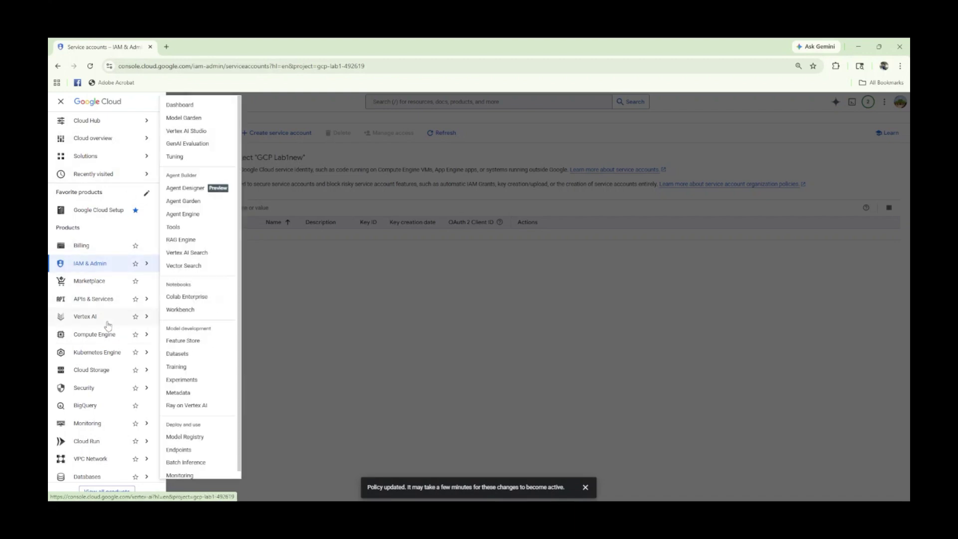
{"action": "left_click", "coordinate": [184, 149]}
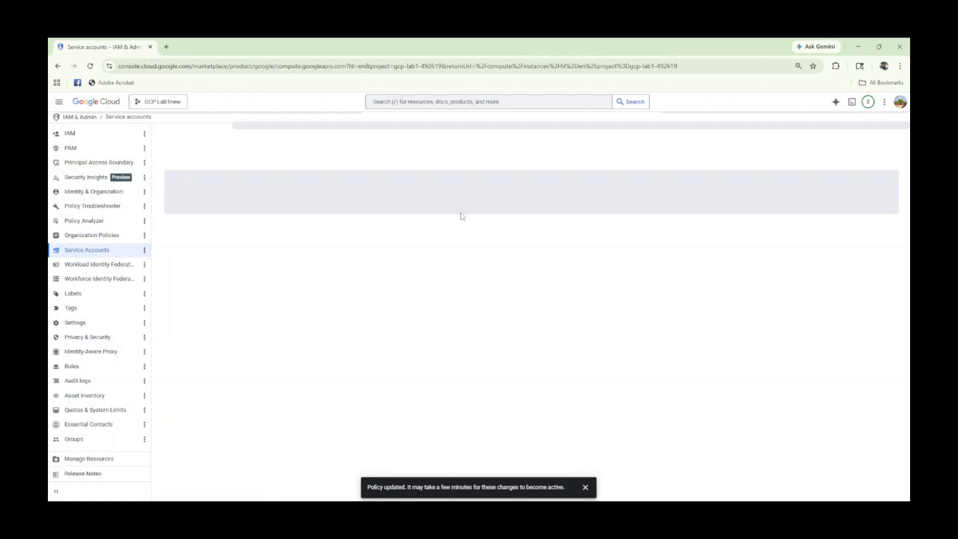
{"action": "left_click", "coordinate": [584, 486]}
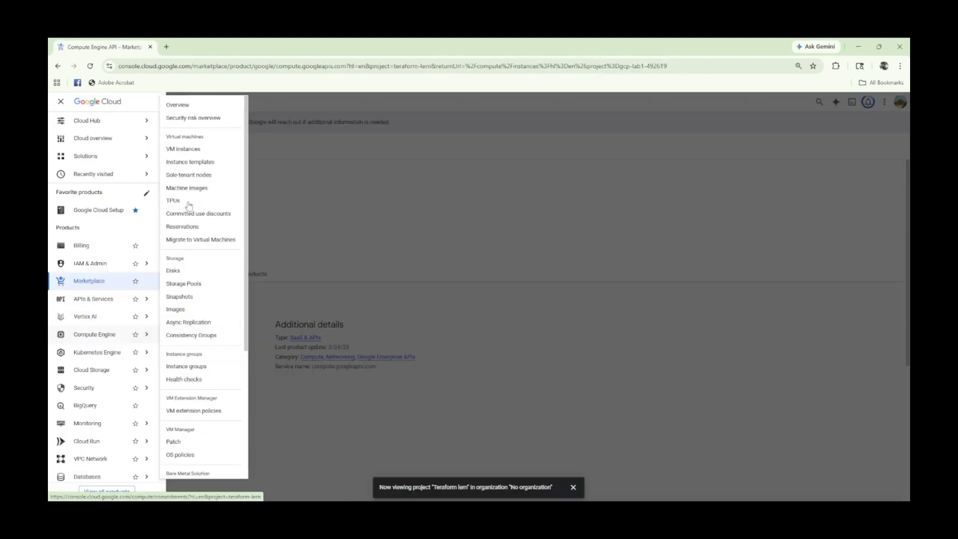
{"action": "left_click", "coordinate": [183, 149]}
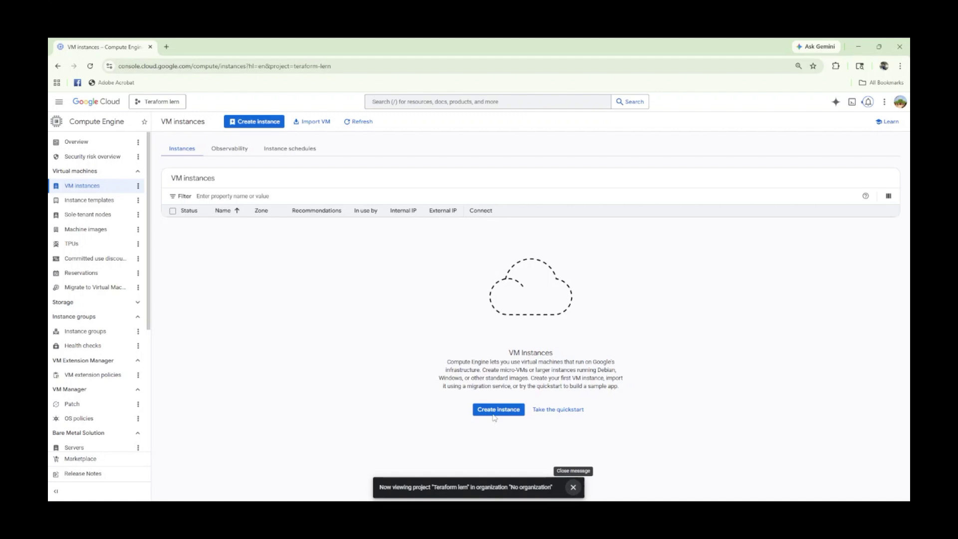
Start creating a VM instance and set its name to gcplab1
{"action": "left_click", "coordinate": [252, 122]}
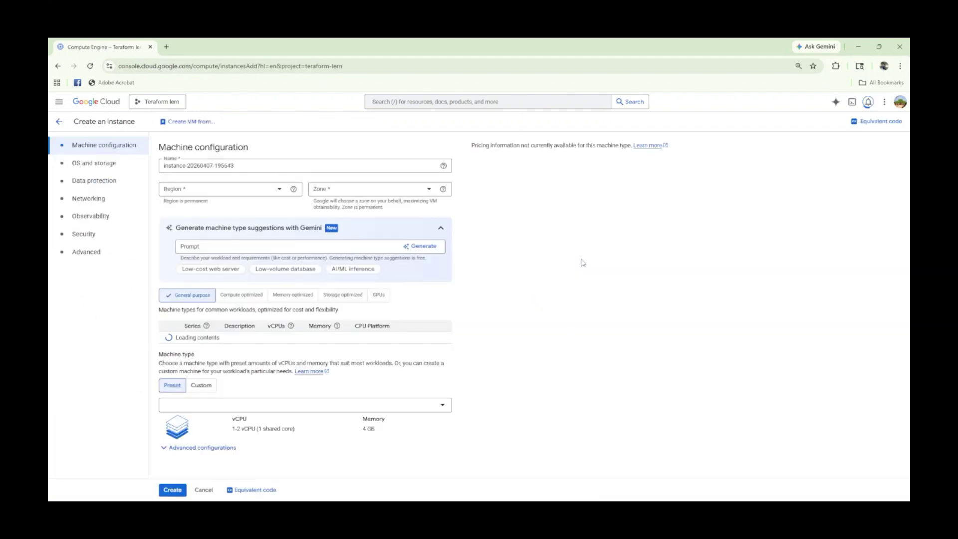
{"action": "key", "text": "ctrl+a"}
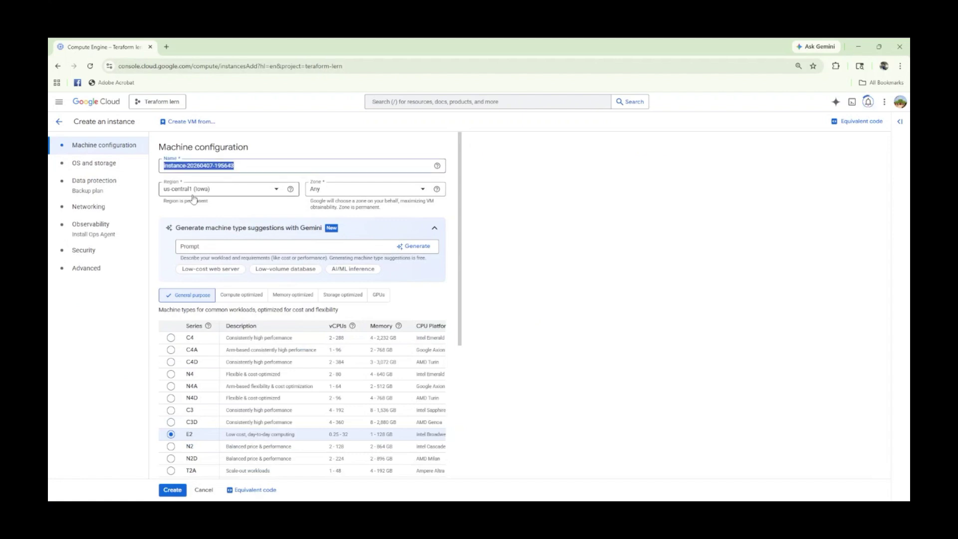
{"action": "key", "text": "BackSpace"}
{"action": "type", "text": "GCPla"}
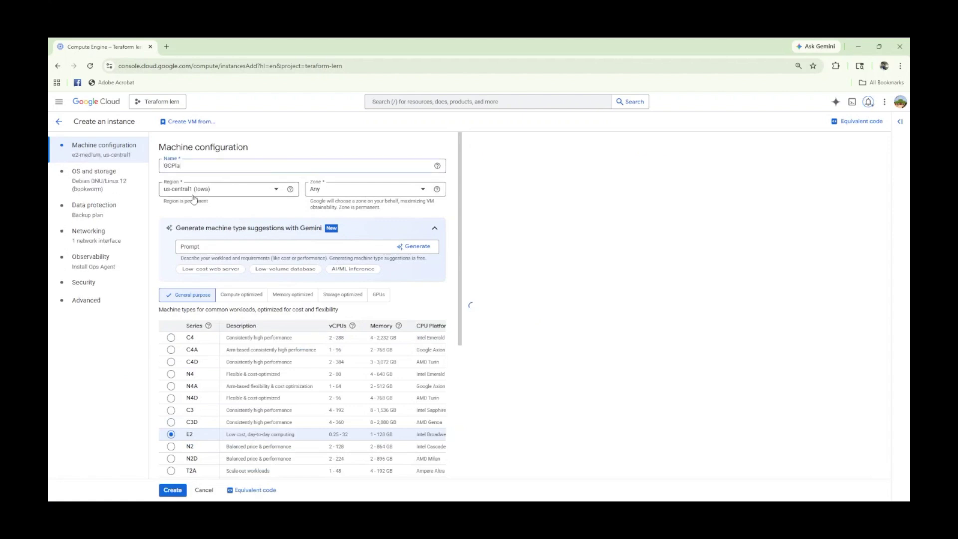
{"action": "type", "text": "b1"}
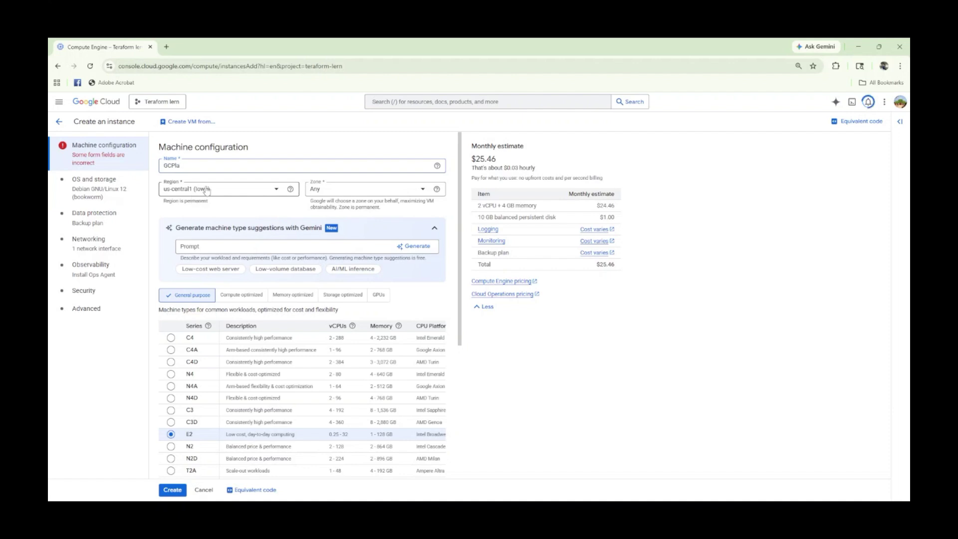
{"action": "type", "text": "gcplab1"}
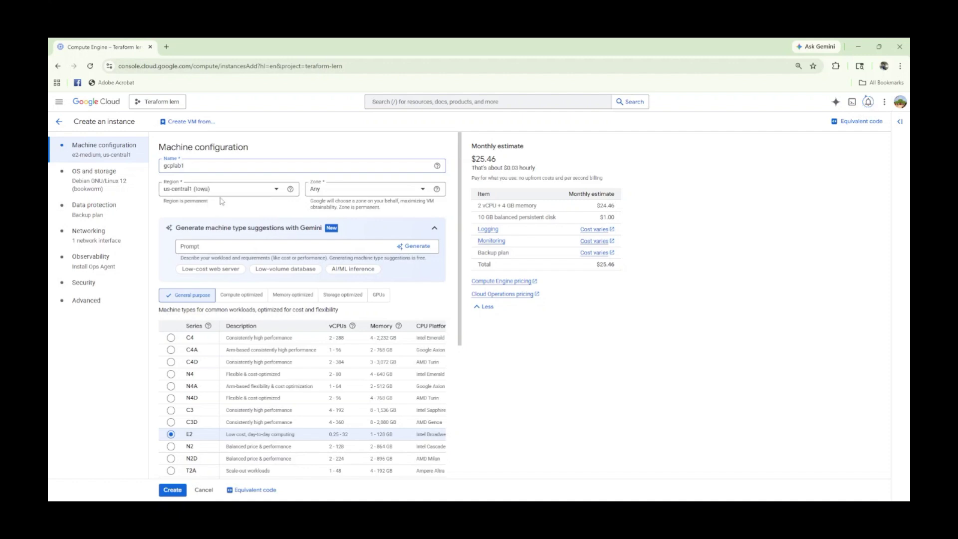
Set the VM's region to asia-south1 (Mumbai) and its zone to asia-south1-a
{"action": "left_click", "coordinate": [229, 196]}
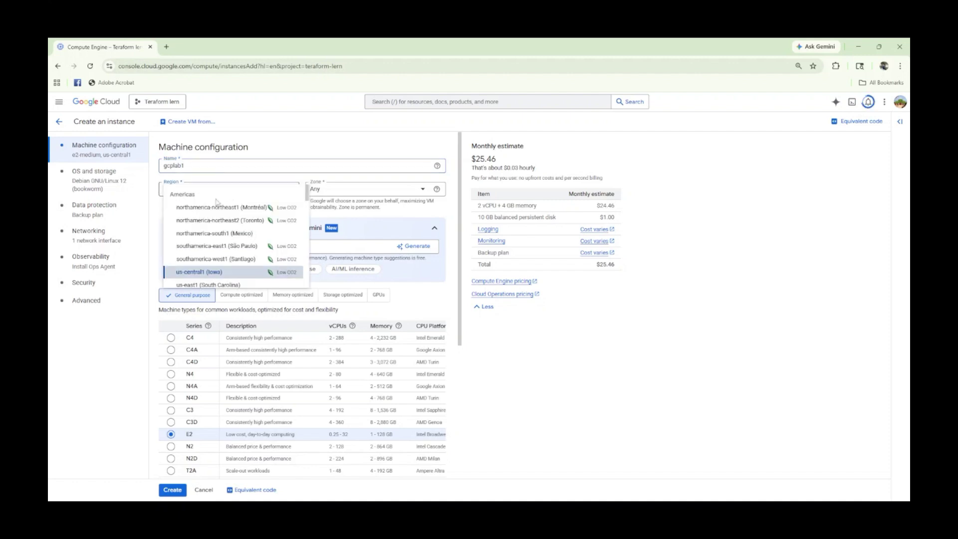
{"action": "scroll", "coordinate": [214, 223], "scroll_direction": "down", "scroll_amount": 10}
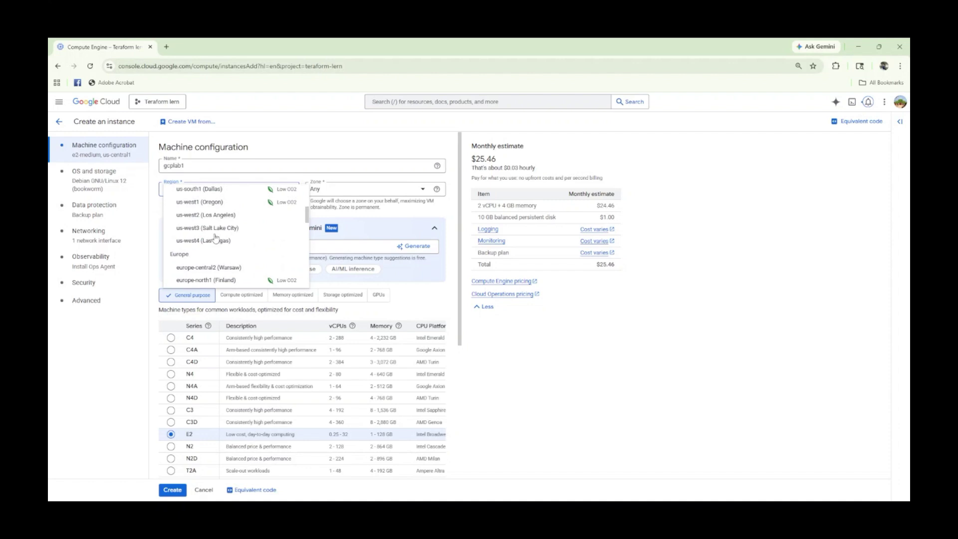
{"action": "scroll", "coordinate": [215, 237], "scroll_direction": "down", "scroll_amount": 10}
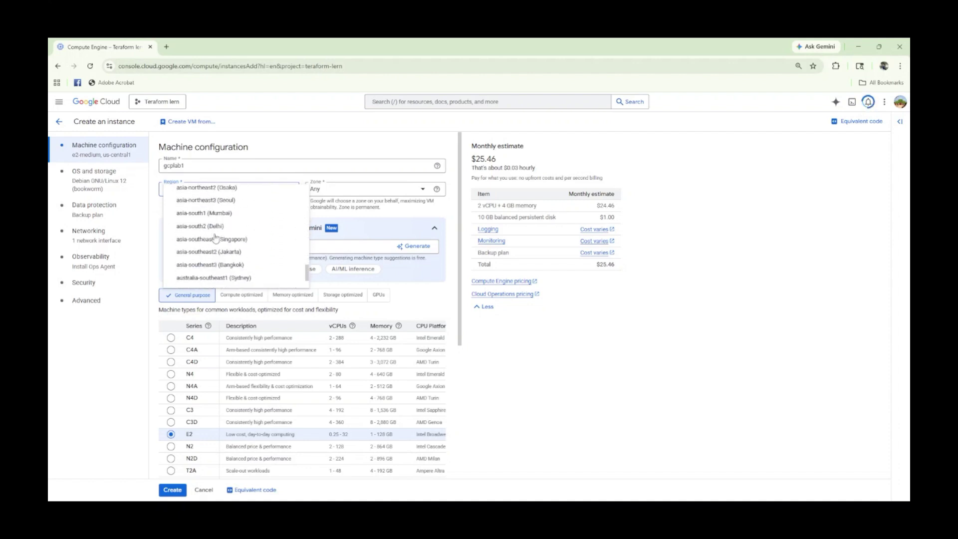
{"action": "scroll", "coordinate": [216, 239], "scroll_direction": "up", "scroll_amount": 3}
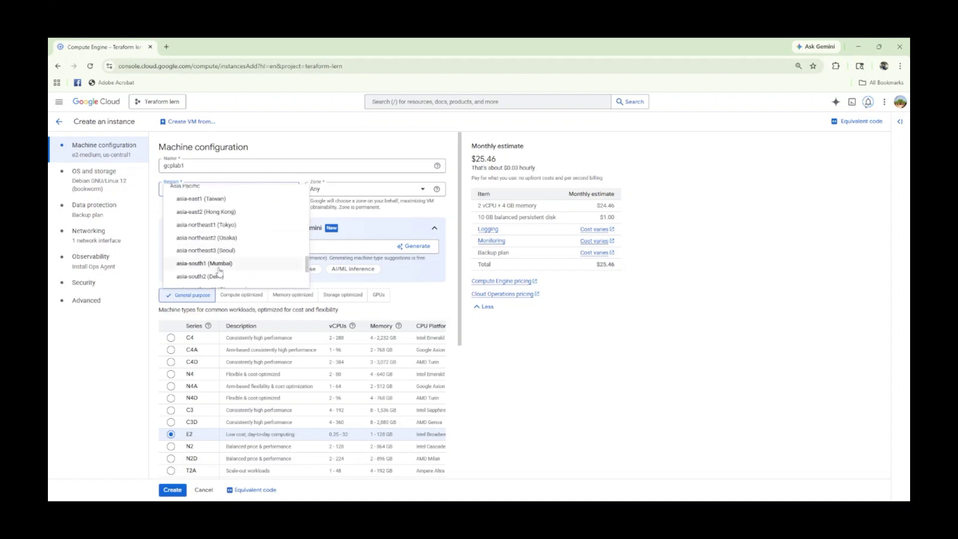
{"action": "left_click", "coordinate": [214, 269]}
{"action": "left_click", "coordinate": [363, 191]}
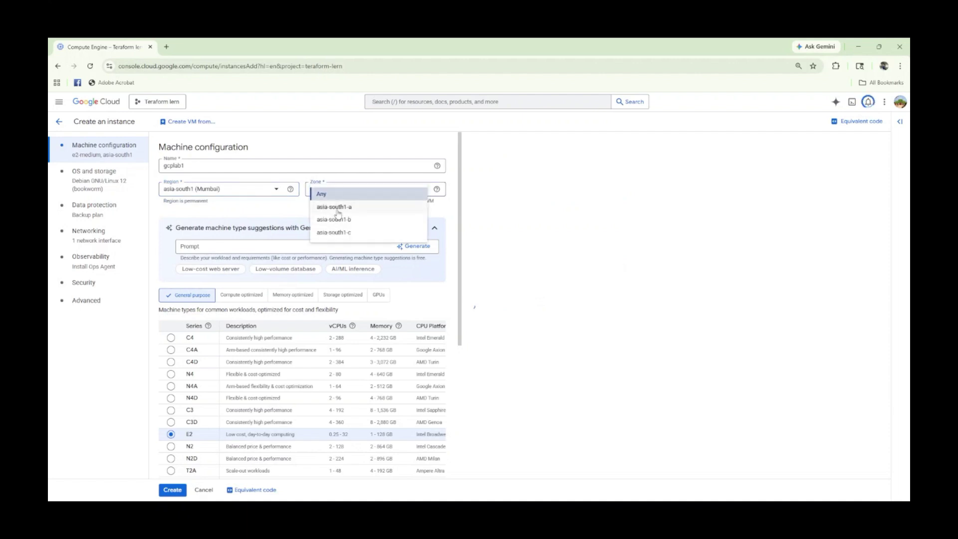
{"action": "left_click", "coordinate": [338, 209]}
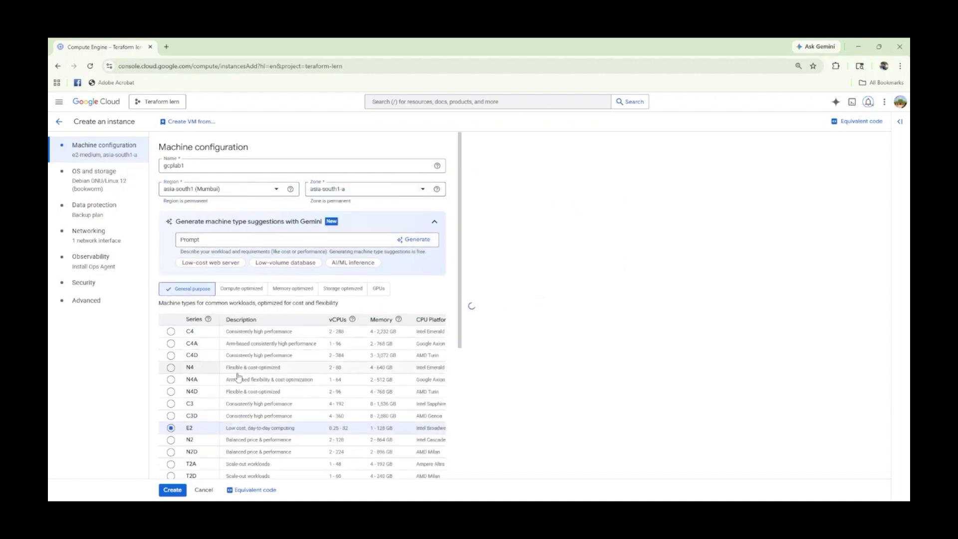
Review the machine series, machine type and provisioning model options along with the monthly cost estimate
{"action": "scroll", "coordinate": [208, 392], "scroll_direction": "down", "scroll_amount": 1}
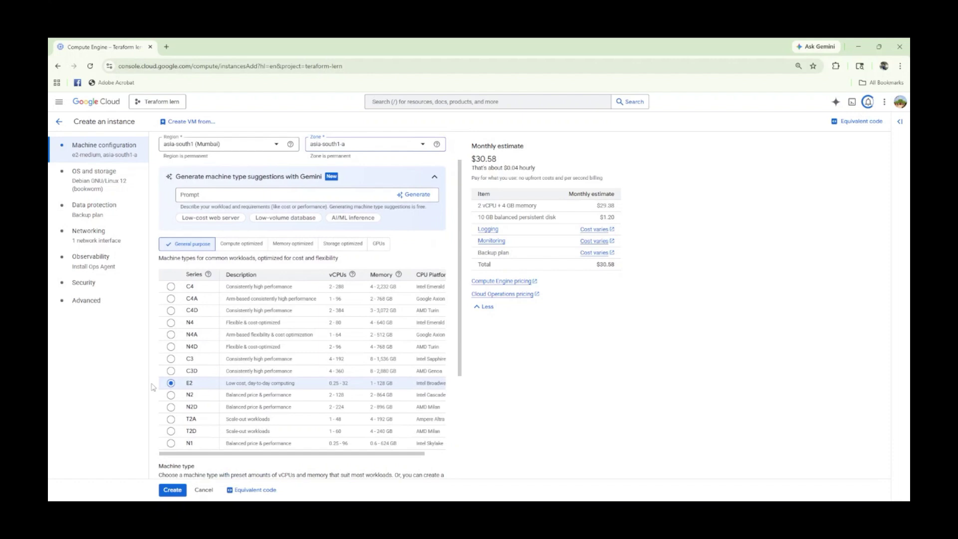
{"action": "scroll", "coordinate": [270, 398], "scroll_direction": "down", "scroll_amount": 1}
{"action": "scroll", "coordinate": [271, 397], "scroll_direction": "down", "scroll_amount": 2}
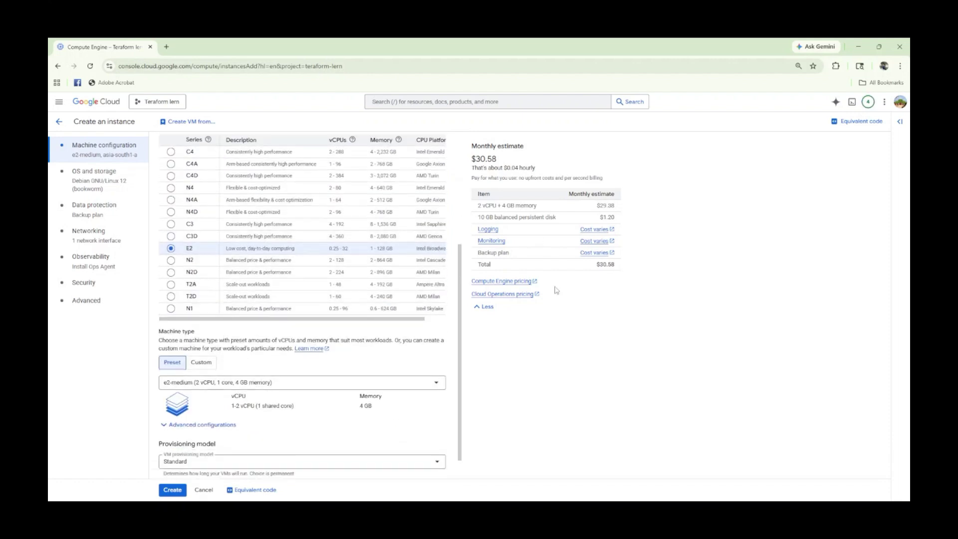
{"action": "scroll", "coordinate": [213, 369], "scroll_direction": "down", "scroll_amount": 1}
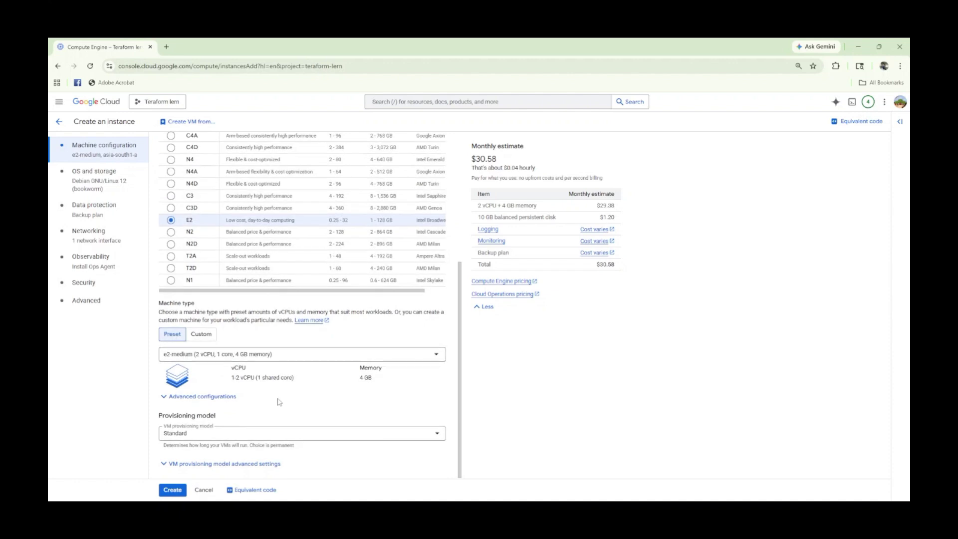
{"action": "scroll", "coordinate": [279, 402], "scroll_direction": "up", "scroll_amount": 7}
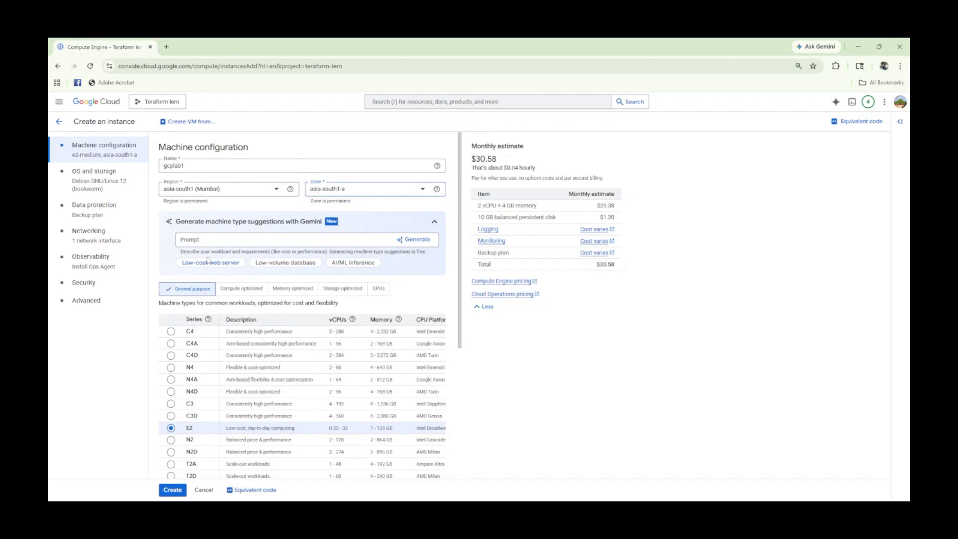
{"action": "scroll", "coordinate": [315, 399], "scroll_direction": "down", "scroll_amount": 1}
{"action": "scroll", "coordinate": [315, 399], "scroll_direction": "down", "scroll_amount": 4}
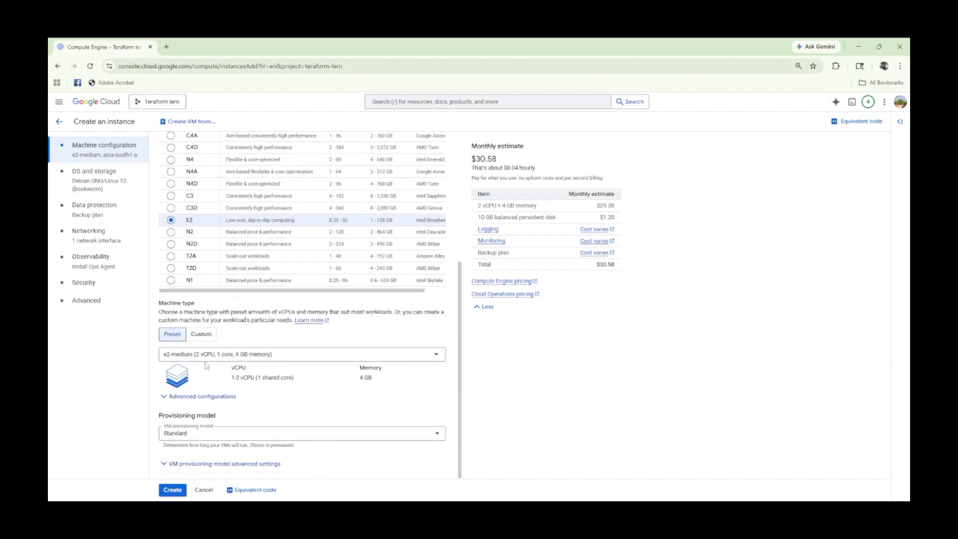
Review the disk type and size under OS and storage, and open the boot disk settings for changing
{"action": "left_click", "coordinate": [92, 181]}
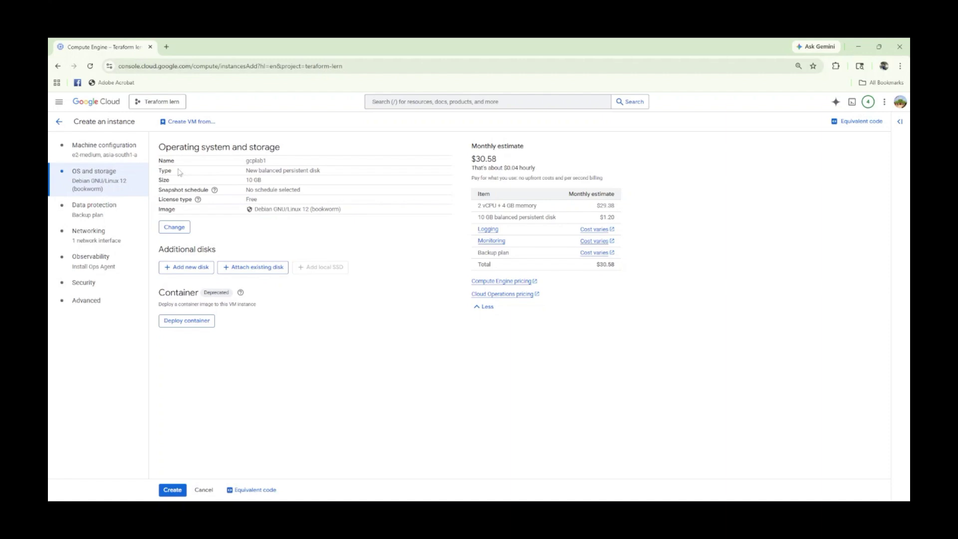
{"action": "left_click_drag", "start_coordinate": [232, 171], "coordinate": [343, 173]}
{"action": "left_click_drag", "start_coordinate": [184, 182], "coordinate": [263, 184]}
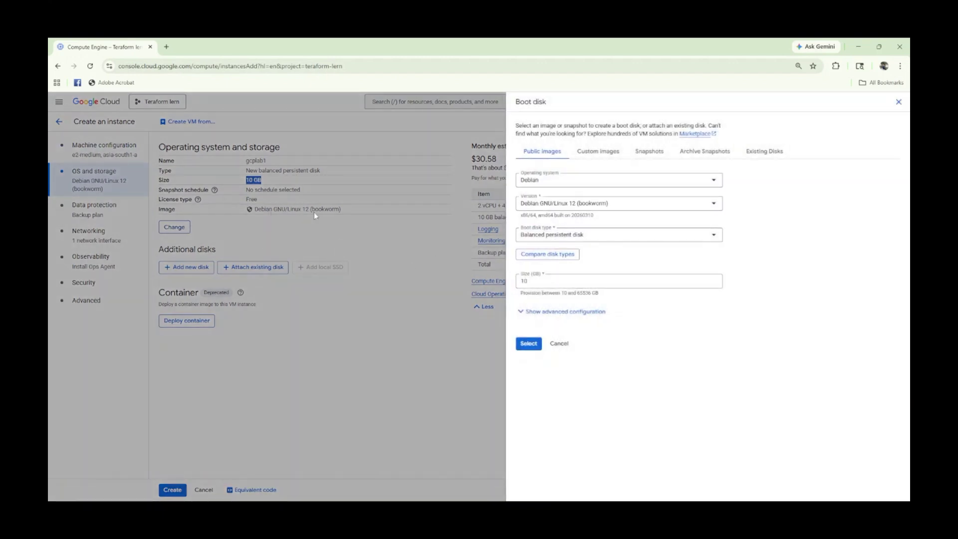
{"action": "left_click", "coordinate": [596, 208]}
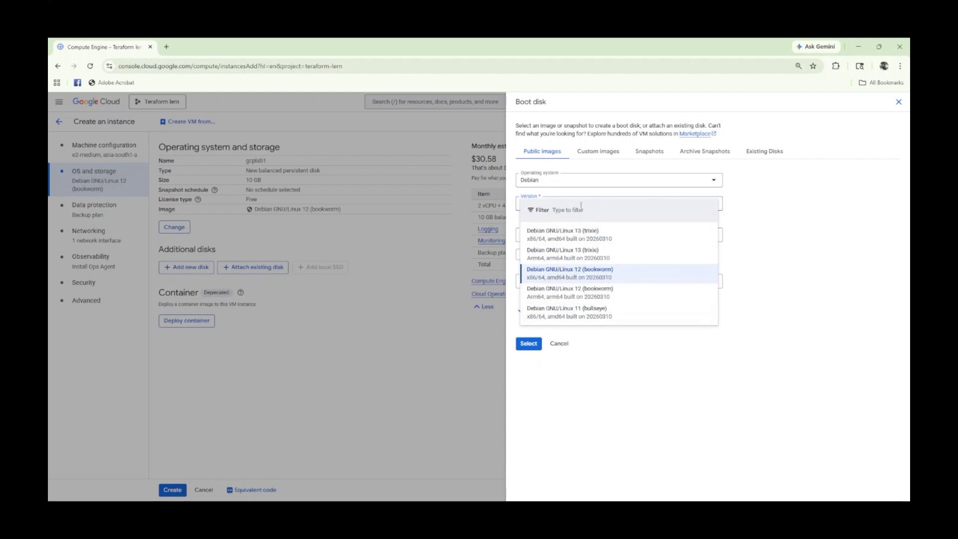
{"action": "type", "text": "windows"}
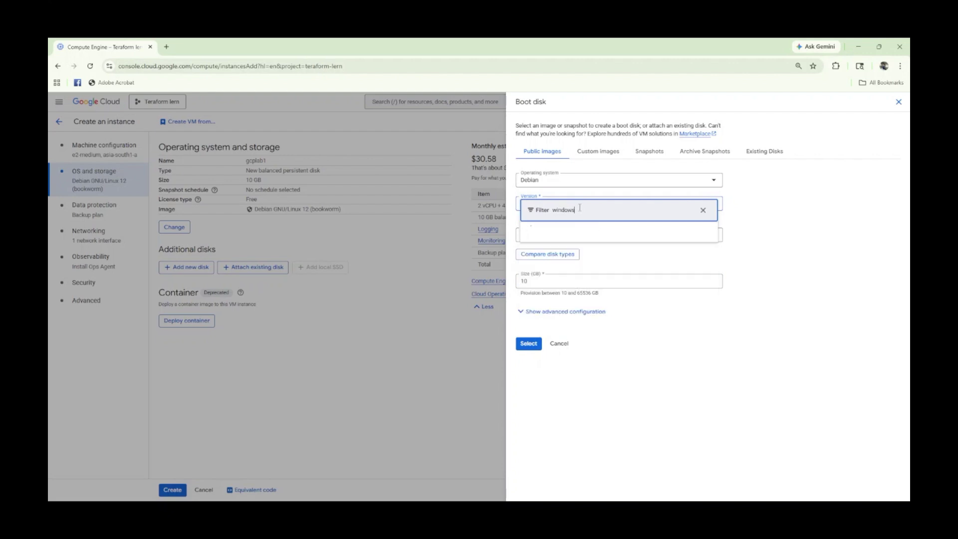
{"action": "left_click", "coordinate": [805, 229]}
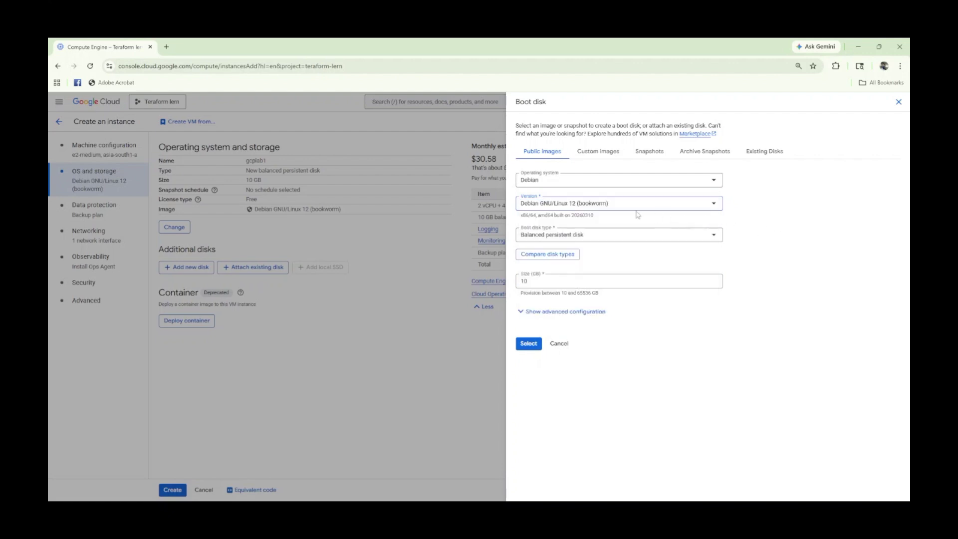
Browse the public operating systems, filter for window, choose Windows Server and apply it to the boot disk
{"action": "left_click", "coordinate": [618, 181]}
{"action": "scroll", "coordinate": [564, 284], "scroll_direction": "down", "scroll_amount": 1}
{"action": "scroll", "coordinate": [564, 284], "scroll_direction": "down", "scroll_amount": 4}
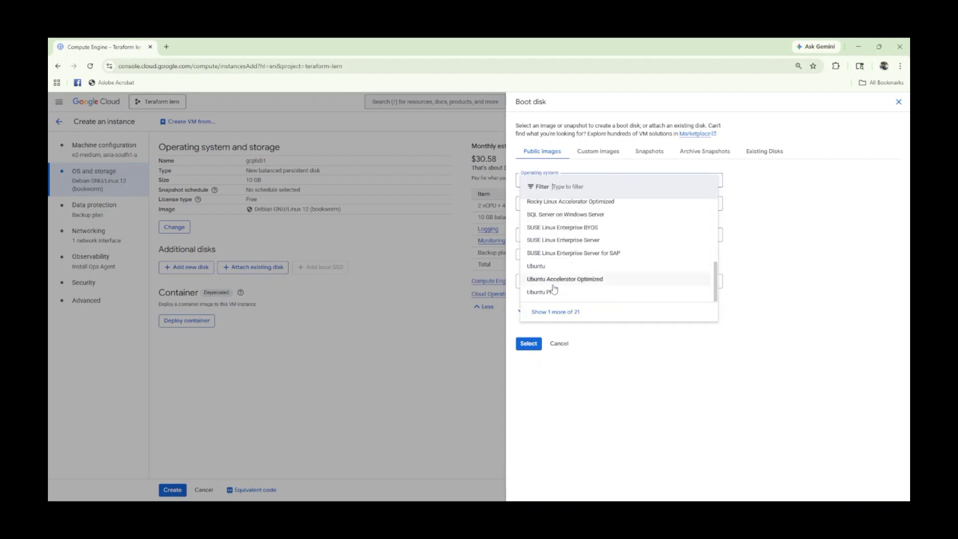
{"action": "scroll", "coordinate": [554, 274], "scroll_direction": "up", "scroll_amount": 4}
{"action": "scroll", "coordinate": [554, 259], "scroll_direction": "up", "scroll_amount": 2}
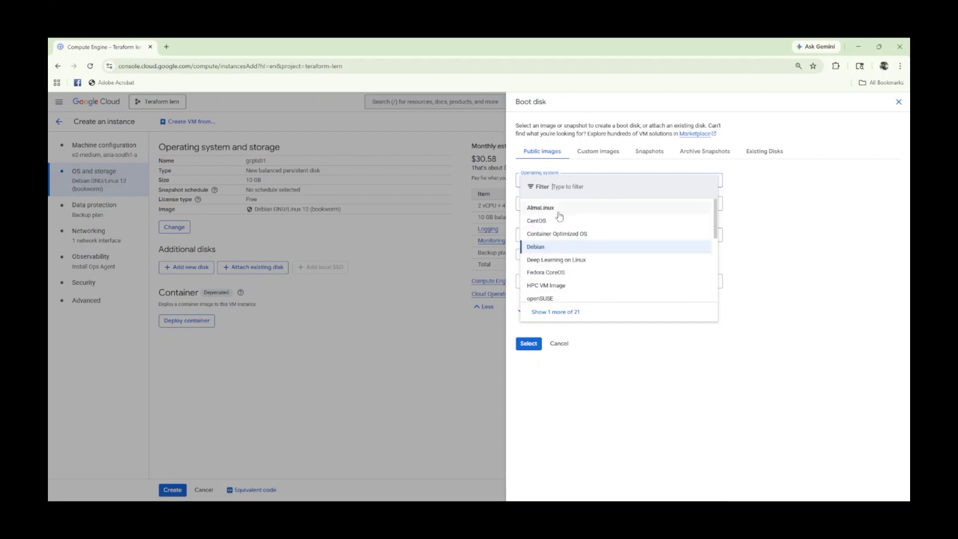
{"action": "scroll", "coordinate": [559, 222], "scroll_direction": "down", "scroll_amount": 2}
{"action": "scroll", "coordinate": [561, 225], "scroll_direction": "up", "scroll_amount": 2}
{"action": "scroll", "coordinate": [560, 224], "scroll_direction": "down", "scroll_amount": 6}
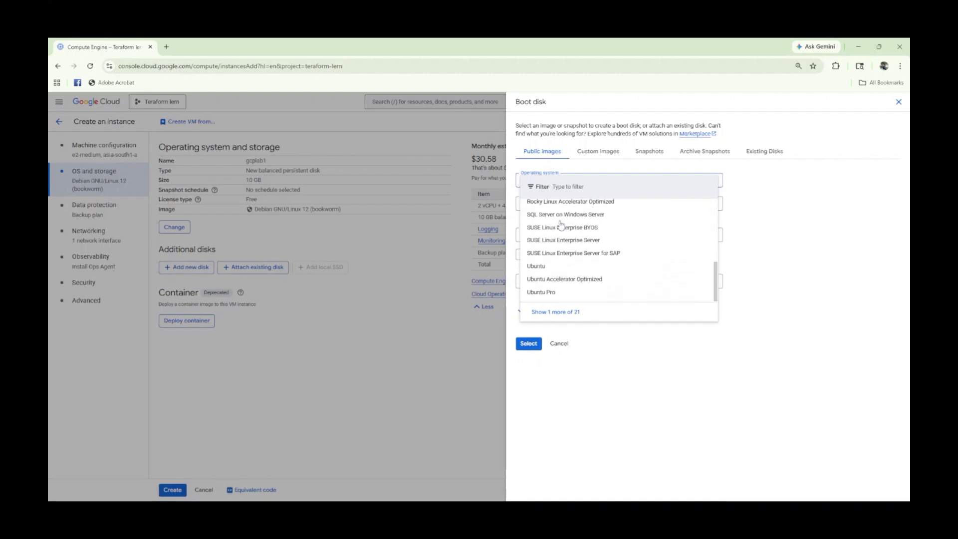
{"action": "scroll", "coordinate": [563, 234], "scroll_direction": "up", "scroll_amount": 2}
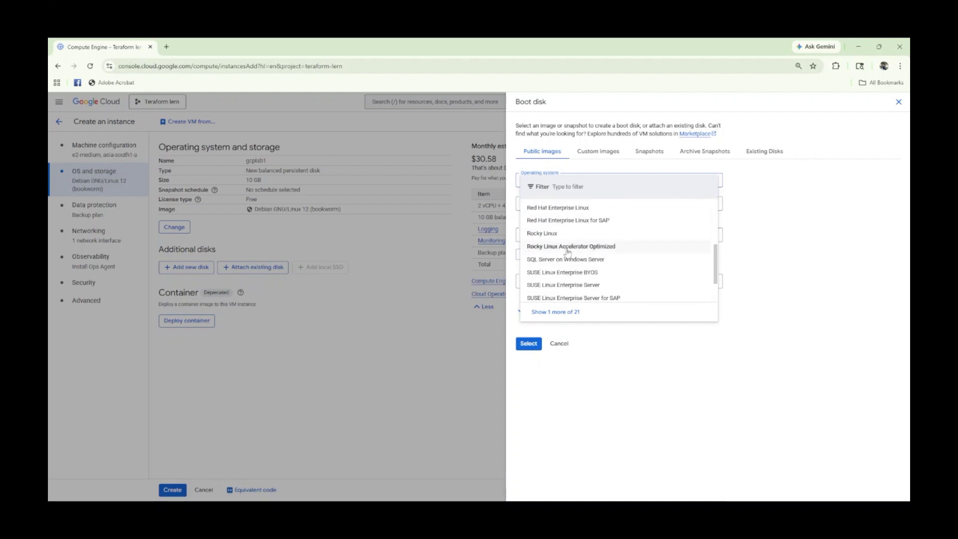
{"action": "type", "text": "window"}
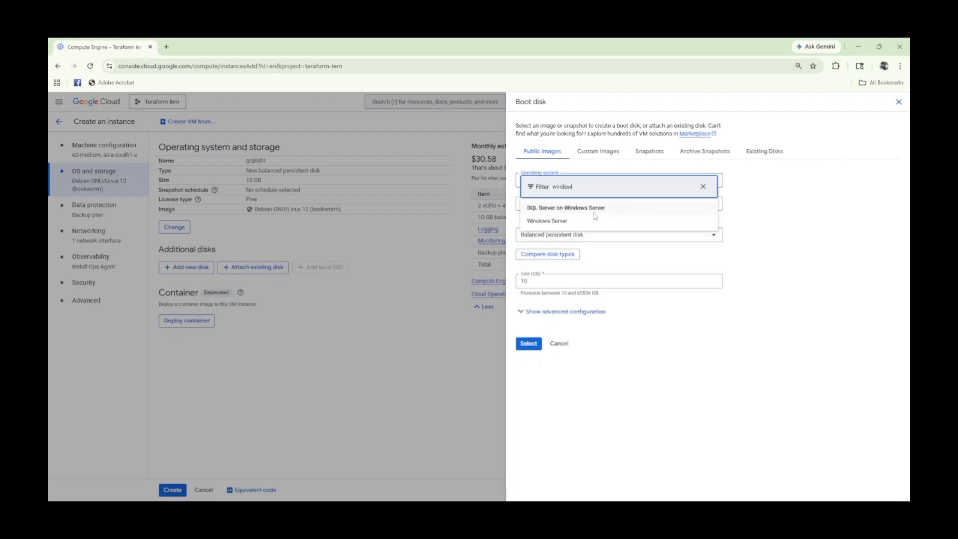
{"action": "left_click", "coordinate": [549, 221]}
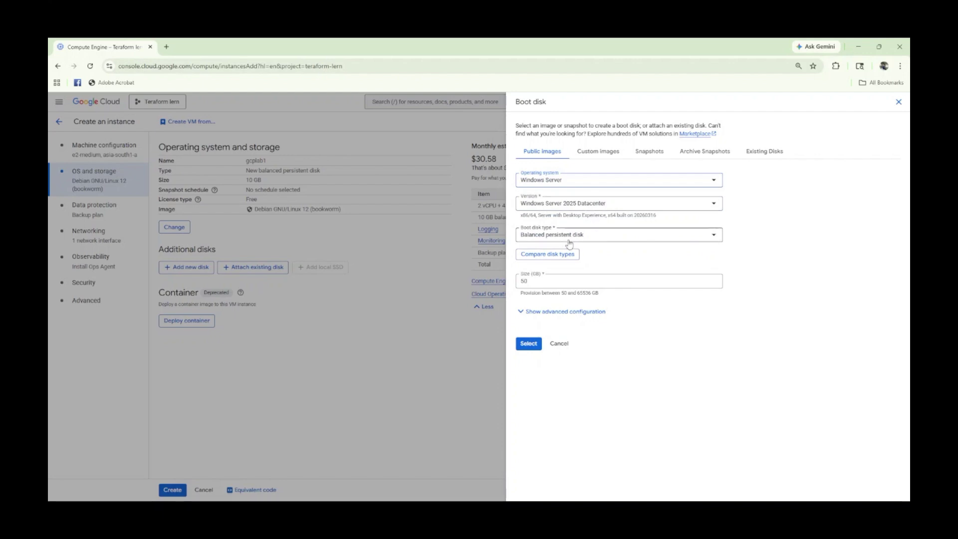
{"action": "left_click", "coordinate": [529, 344]}
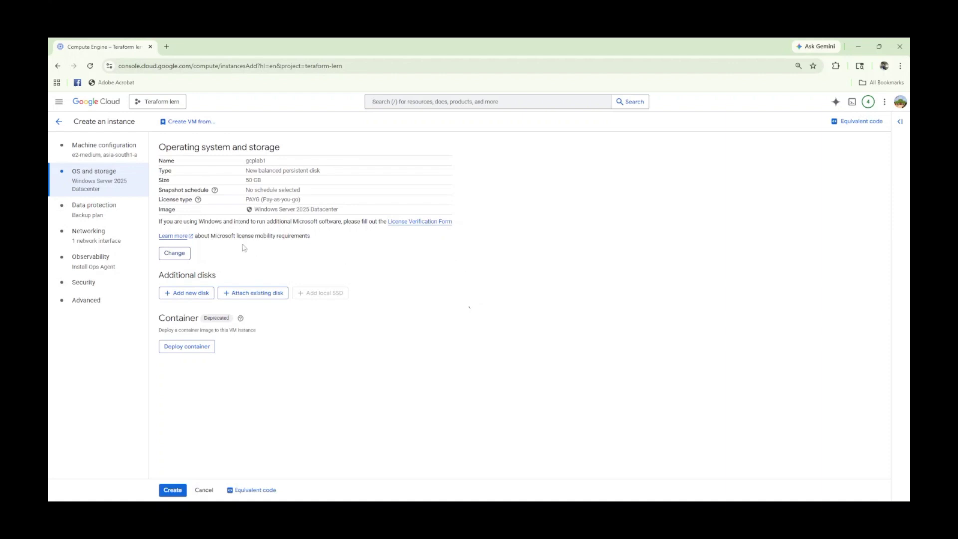
{"action": "triple_click", "coordinate": [295, 210]}
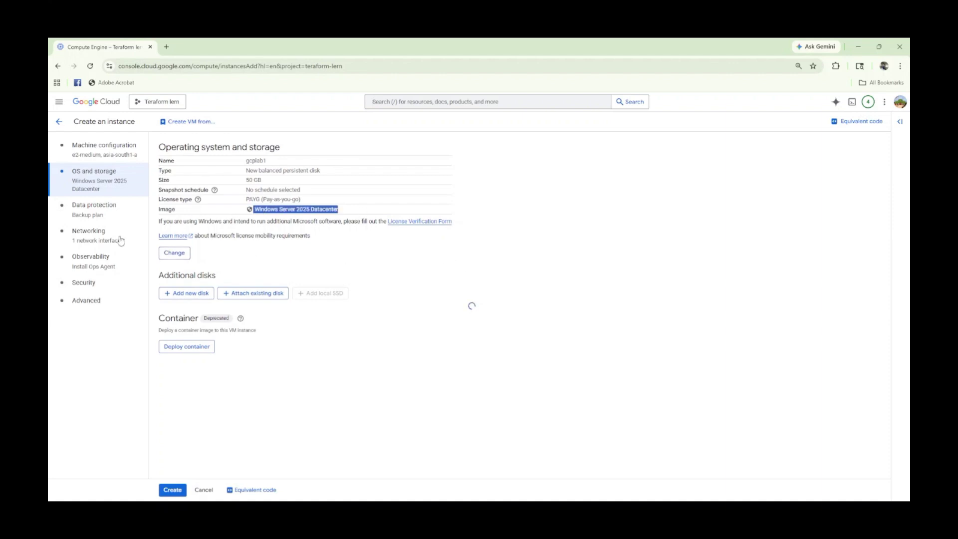
Look over the data protection options and set the networking hostname to gcplab1.asia-south1-a.c.teraform-lern.internal
{"action": "left_click", "coordinate": [79, 218]}
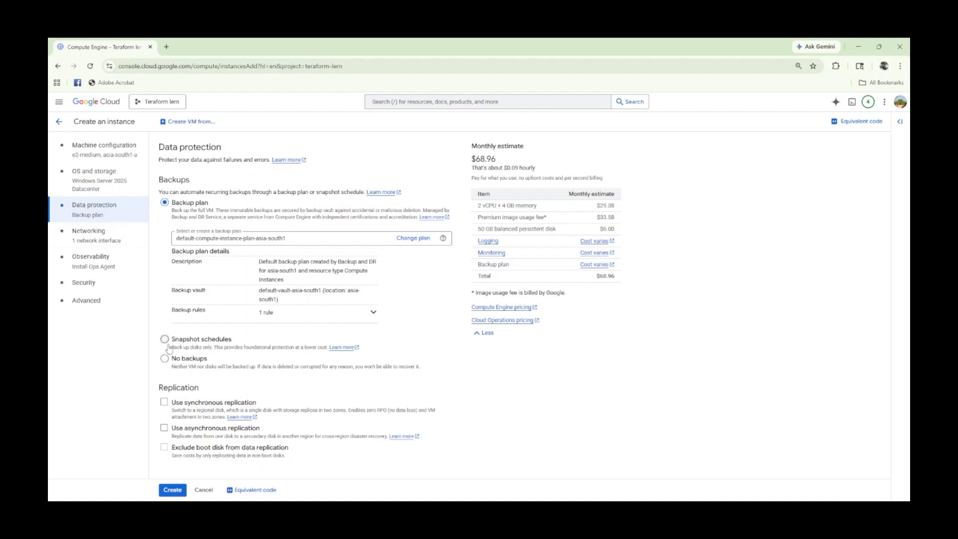
{"action": "left_click", "coordinate": [85, 240]}
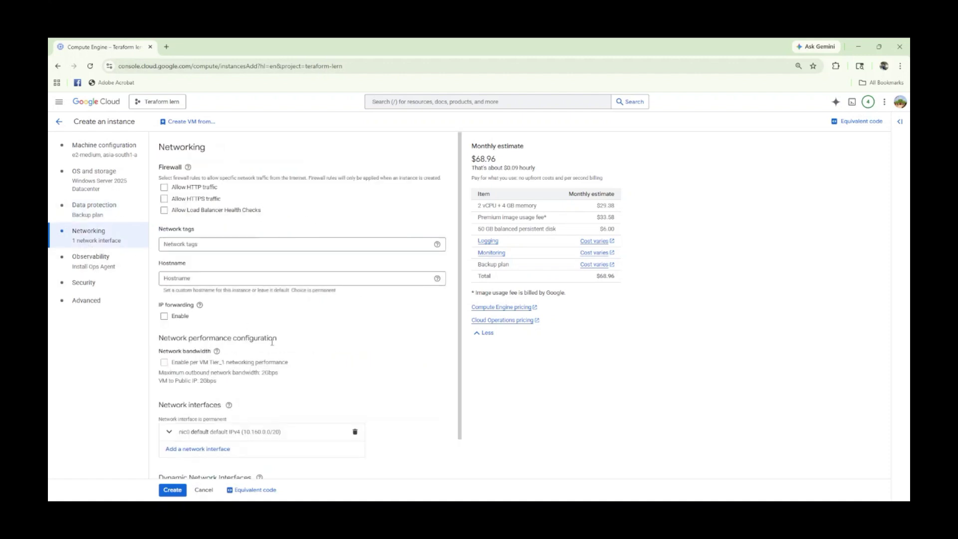
{"action": "left_click", "coordinate": [236, 282]}
{"action": "type", "text": "gcplab1.asia-south1-a.c.teraform-lern.internal"}
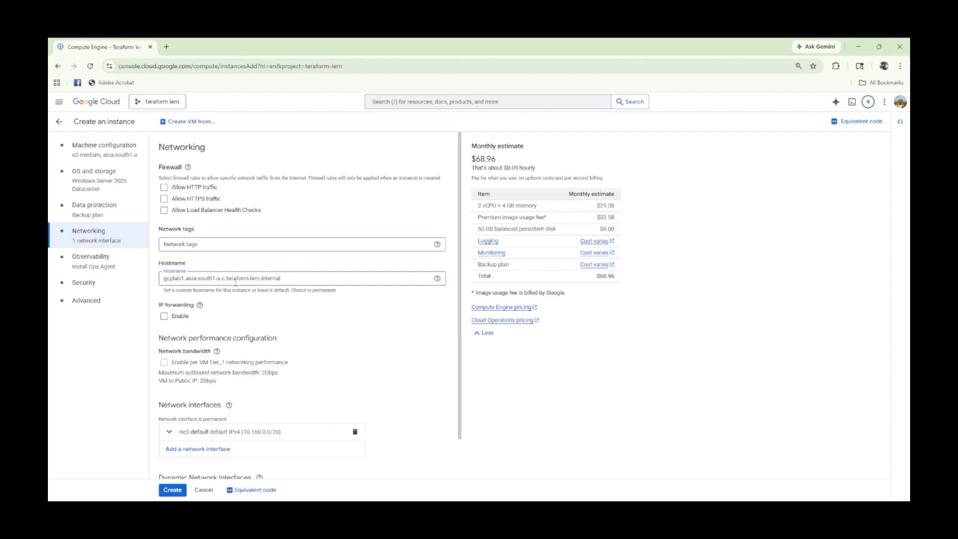
Check the remaining networking settings and create the VM instance
{"action": "scroll", "coordinate": [210, 389], "scroll_direction": "down", "scroll_amount": 1}
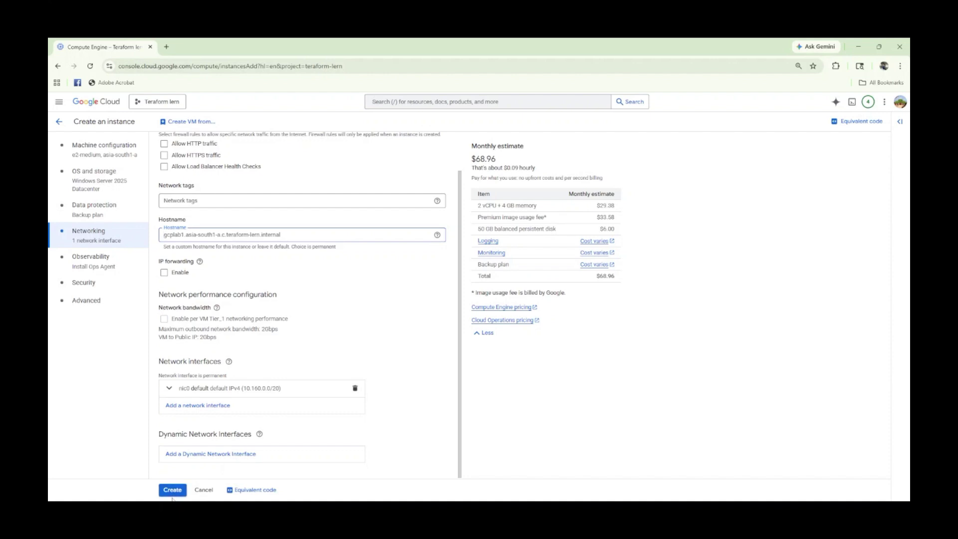
{"action": "scroll", "coordinate": [298, 270], "scroll_direction": "up", "scroll_amount": 1}
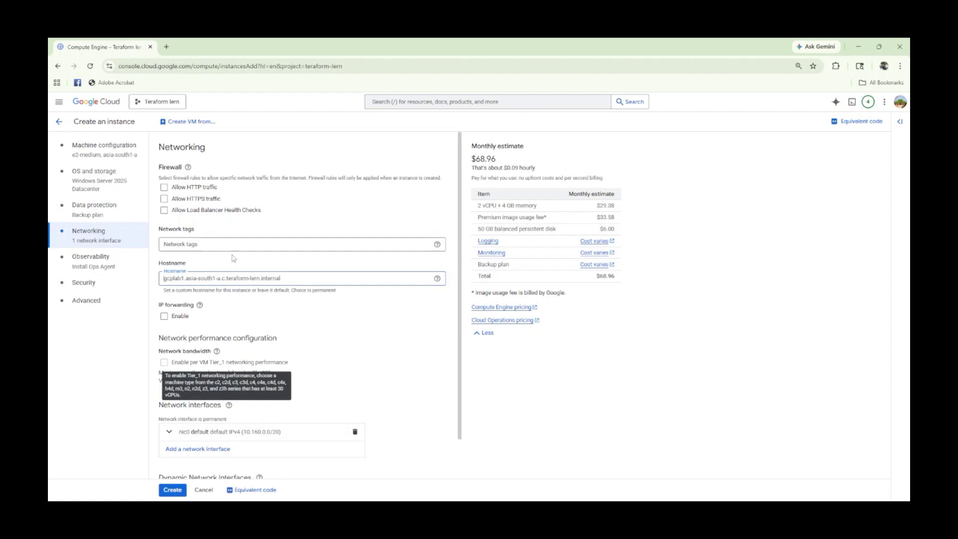
{"action": "scroll", "coordinate": [364, 384], "scroll_direction": "down", "scroll_amount": 1}
{"action": "left_click", "coordinate": [174, 492]}
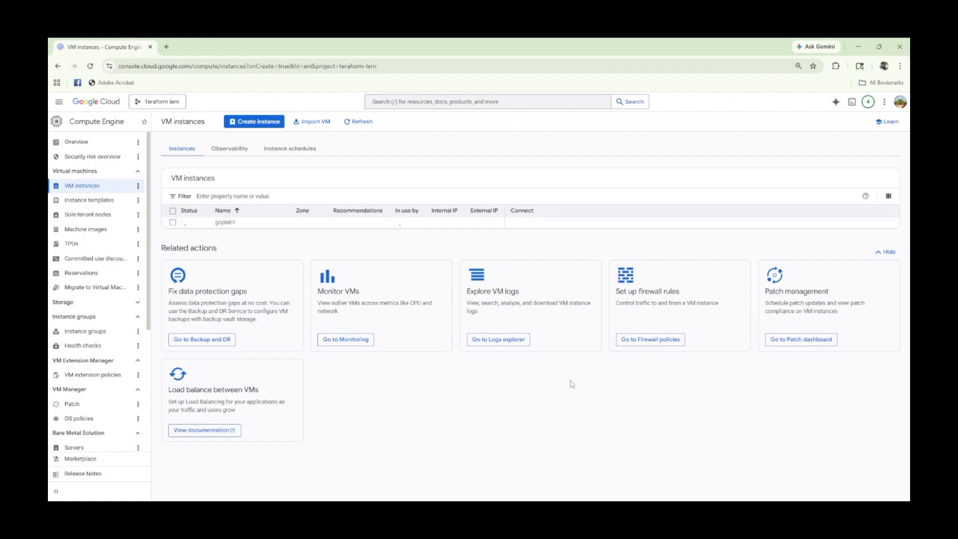
Switch to PowerPoint to view the Interacting with GCP slide, and return to the VM instances page in Google Cloud
{"action": "key", "text": "alt+Tab"}
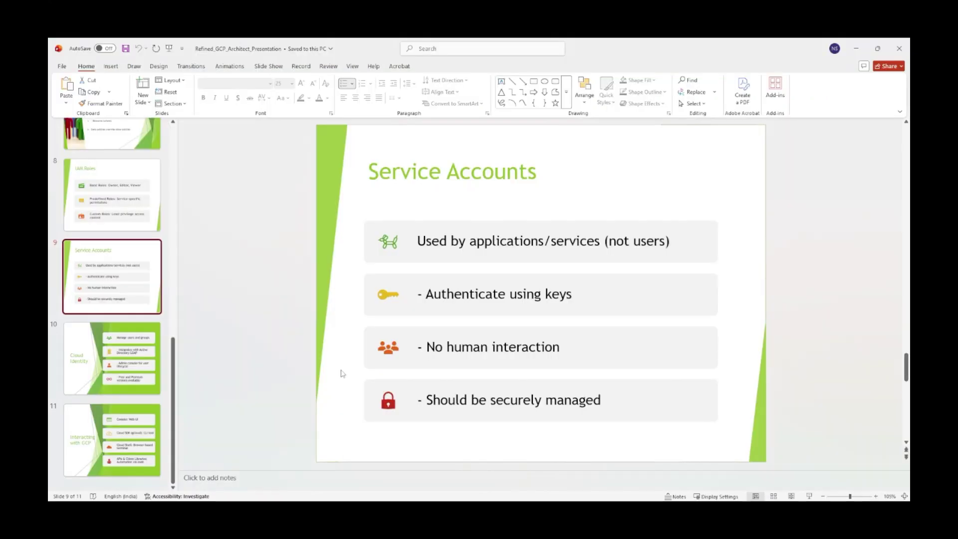
{"action": "left_click", "coordinate": [110, 437]}
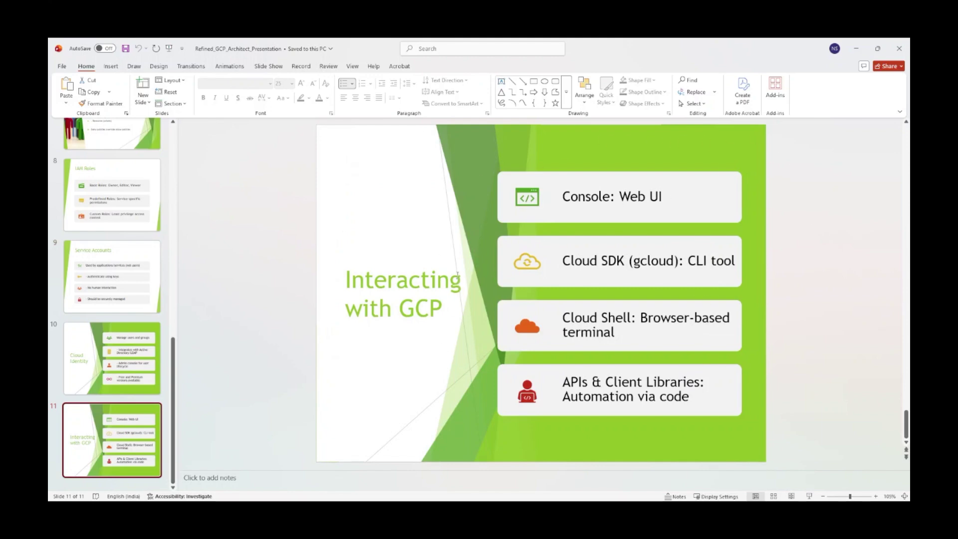
{"action": "key", "text": "alt+Tab"}
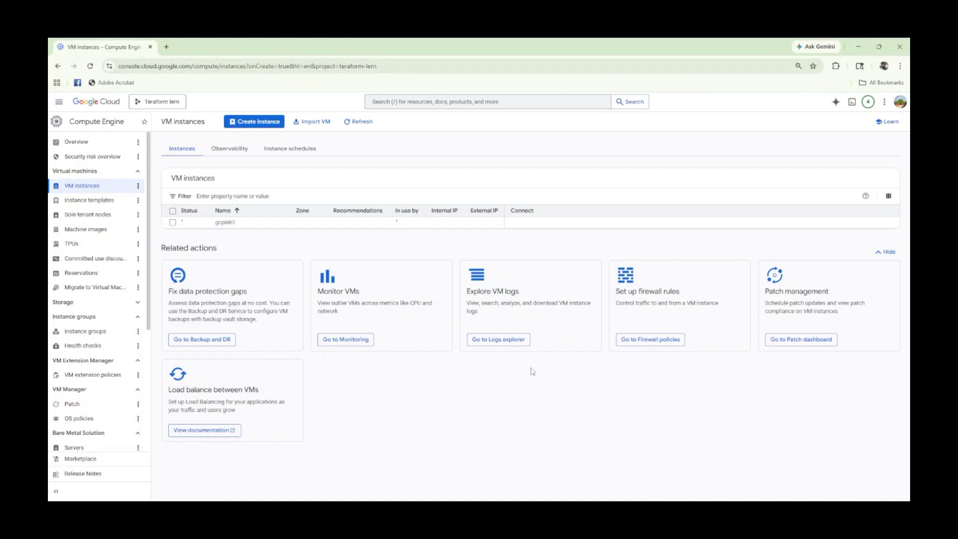
{"action": "key", "text": "alt+Tab"}
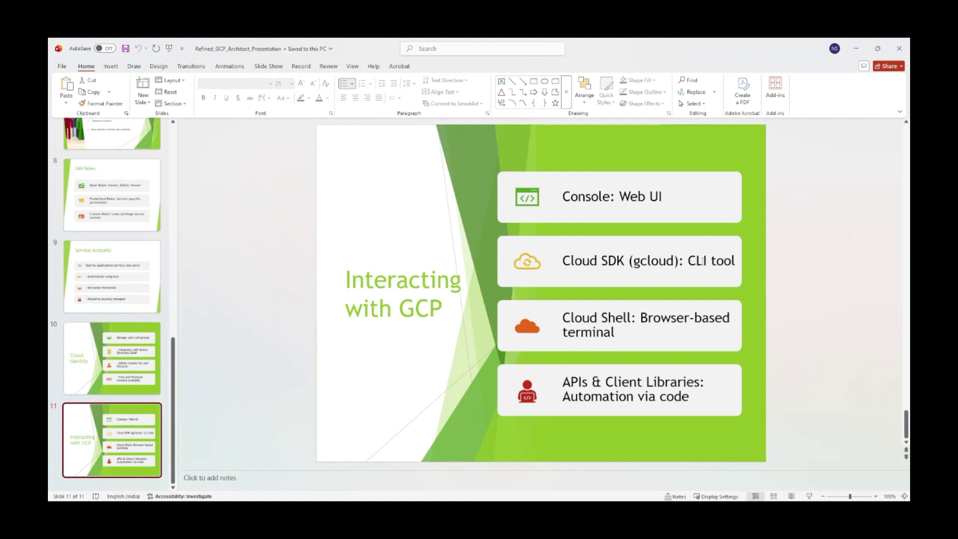
{"action": "key", "text": "alt+Tab"}
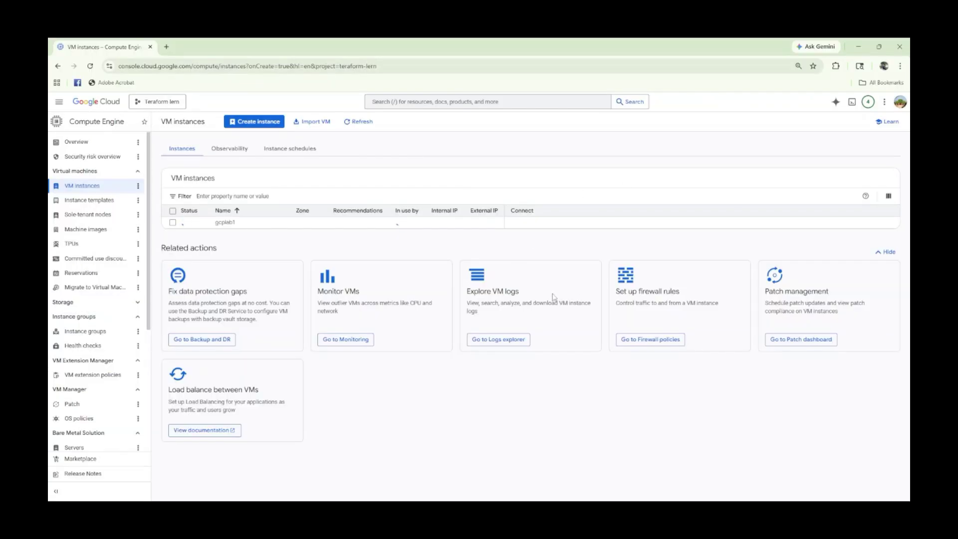
Open Cloud Shell and authorize it to use the account credentials for Google Cloud API calls
{"action": "left_click", "coordinate": [851, 102]}
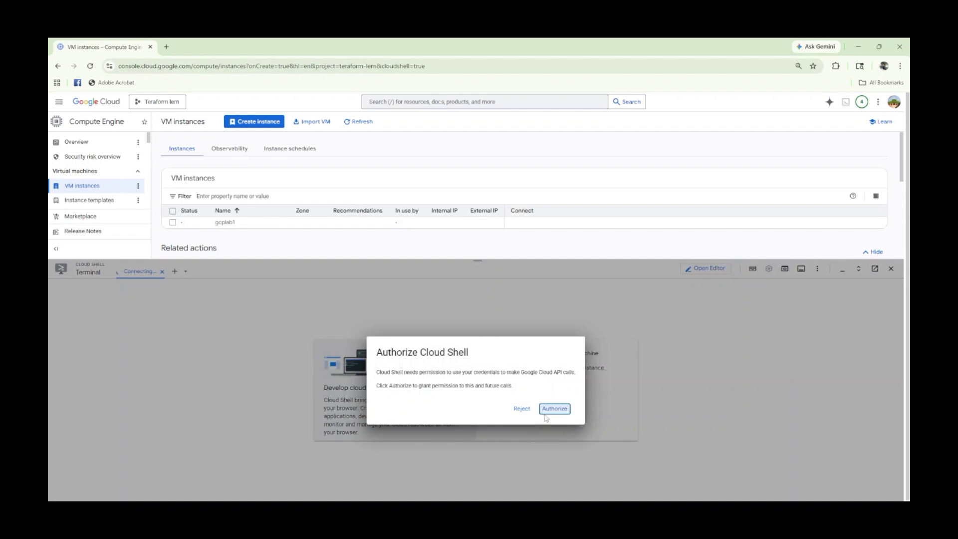
{"action": "left_click", "coordinate": [549, 410]}
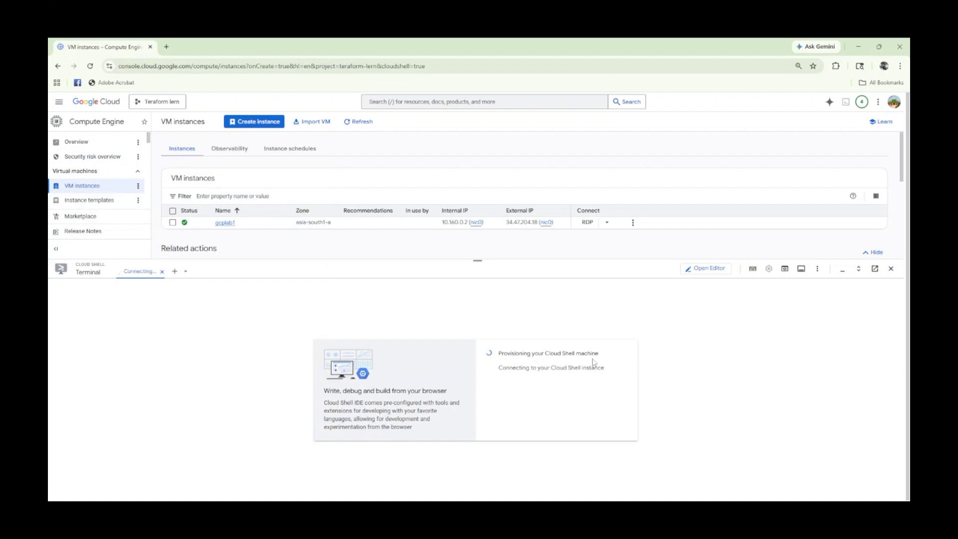
{"action": "left_click_drag", "start_coordinate": [525, 355], "coordinate": [602, 355]}
{"action": "left_click_drag", "start_coordinate": [506, 368], "coordinate": [555, 368]}
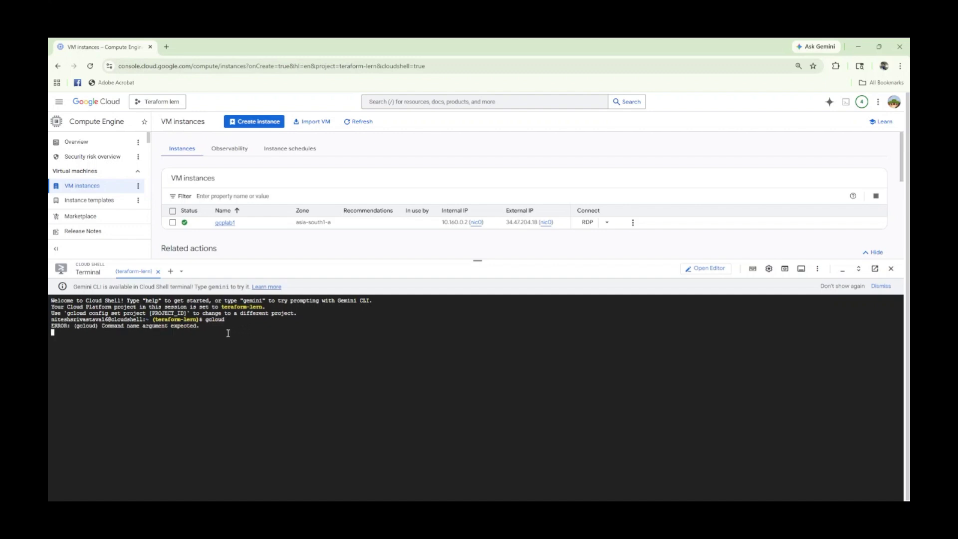
Run gcloud in the terminal to review its available command groups, and close the Cloud Shell session
{"action": "left_click_drag", "start_coordinate": [111, 327], "coordinate": [220, 327]}
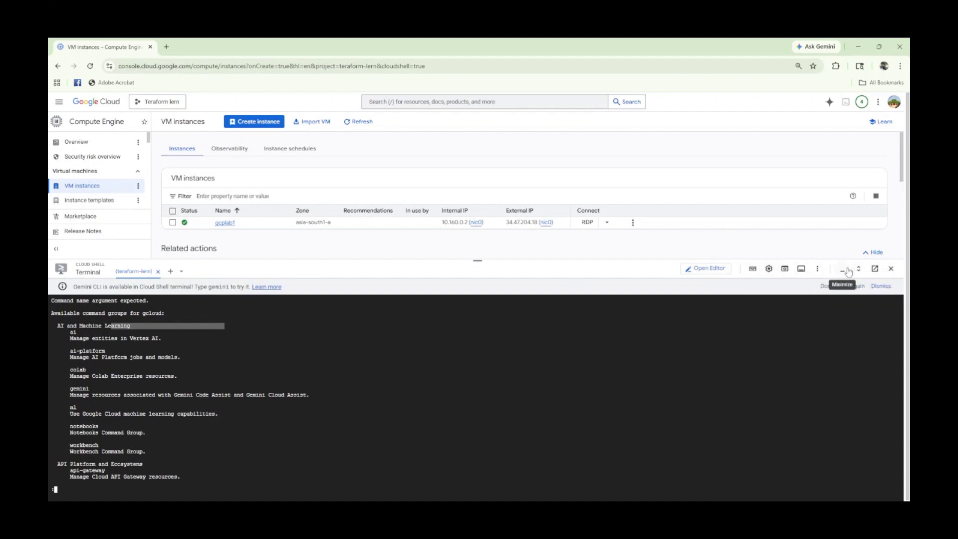
{"action": "left_click", "coordinate": [157, 271]}
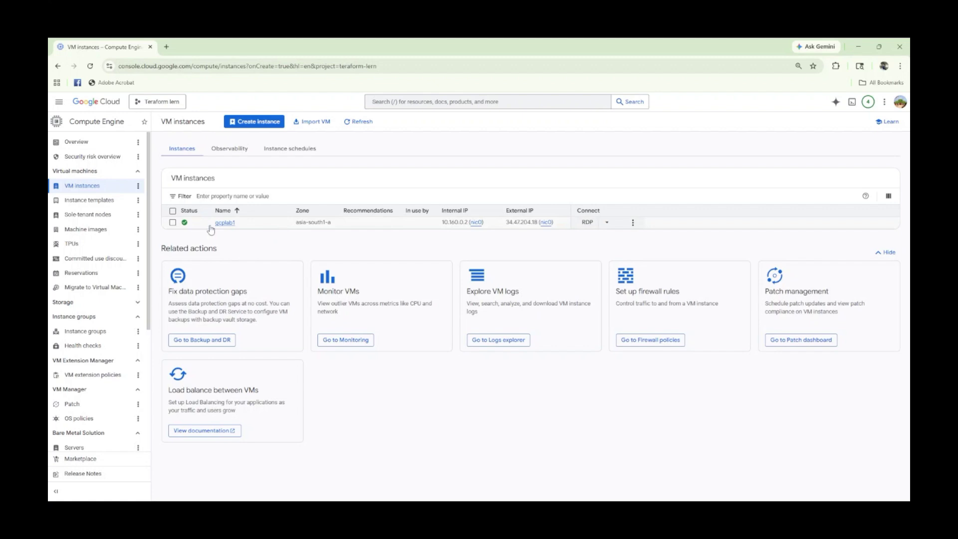
Download the RDP file for gcplab1, try connecting to the VM with it, and cancel the connection
{"action": "left_click", "coordinate": [588, 223]}
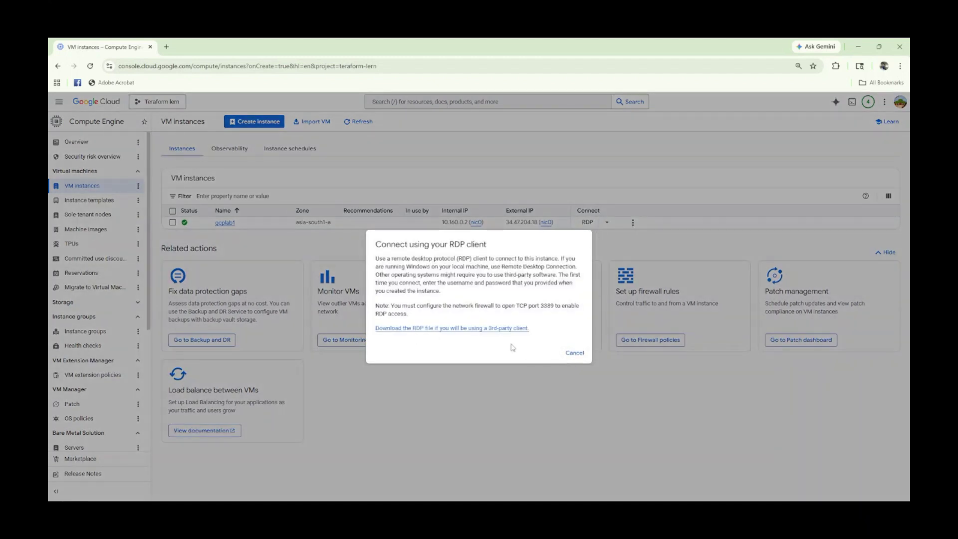
{"action": "left_click", "coordinate": [867, 66]}
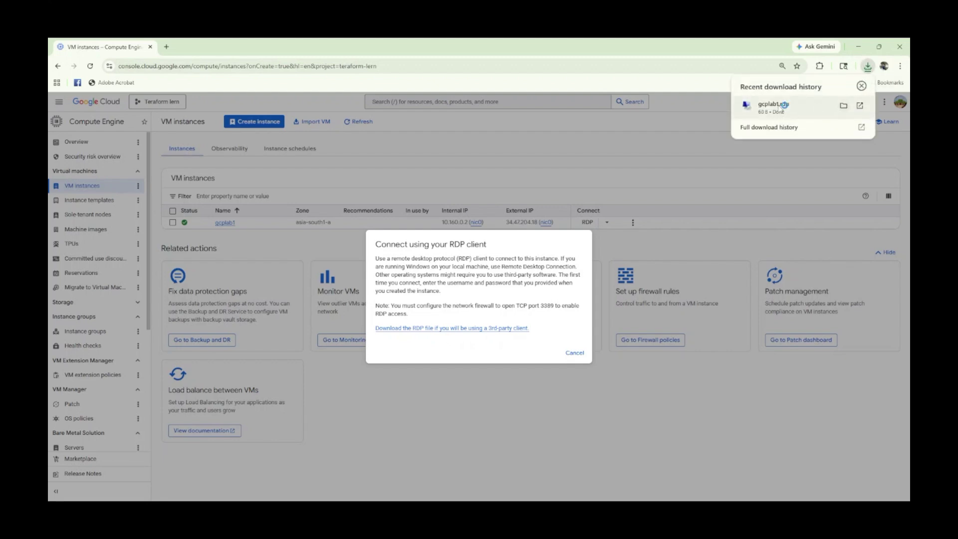
{"action": "left_click", "coordinate": [778, 104]}
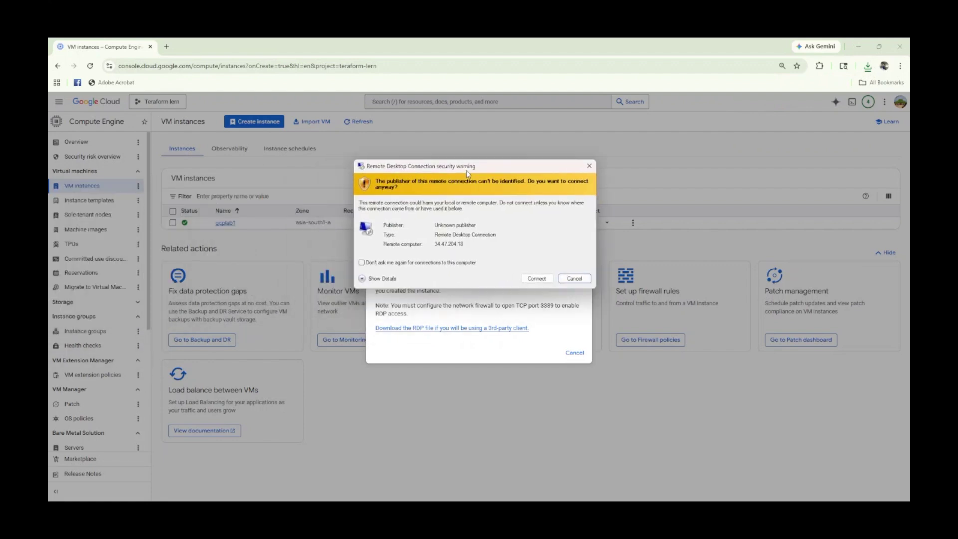
{"action": "left_click", "coordinate": [536, 279]}
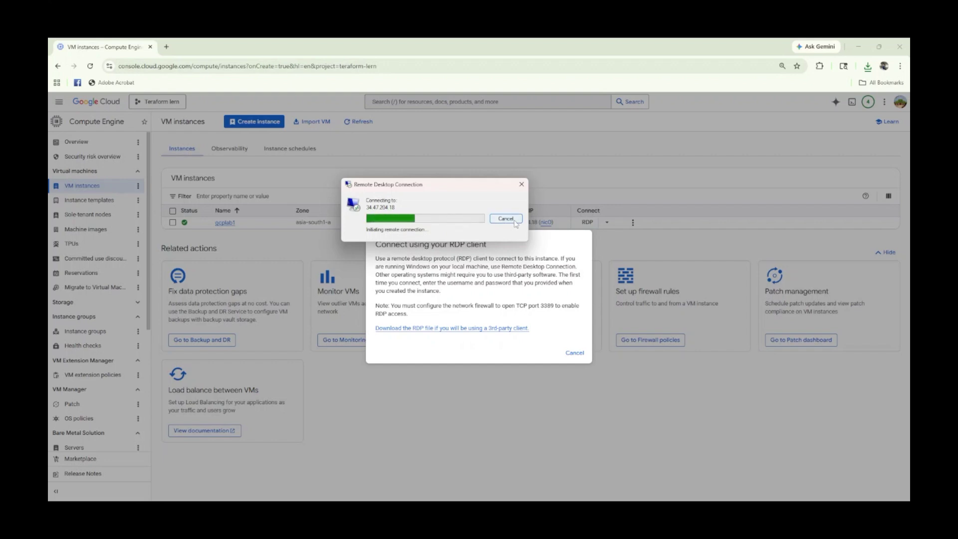
{"action": "left_click", "coordinate": [515, 222]}
{"action": "left_click", "coordinate": [574, 352]}
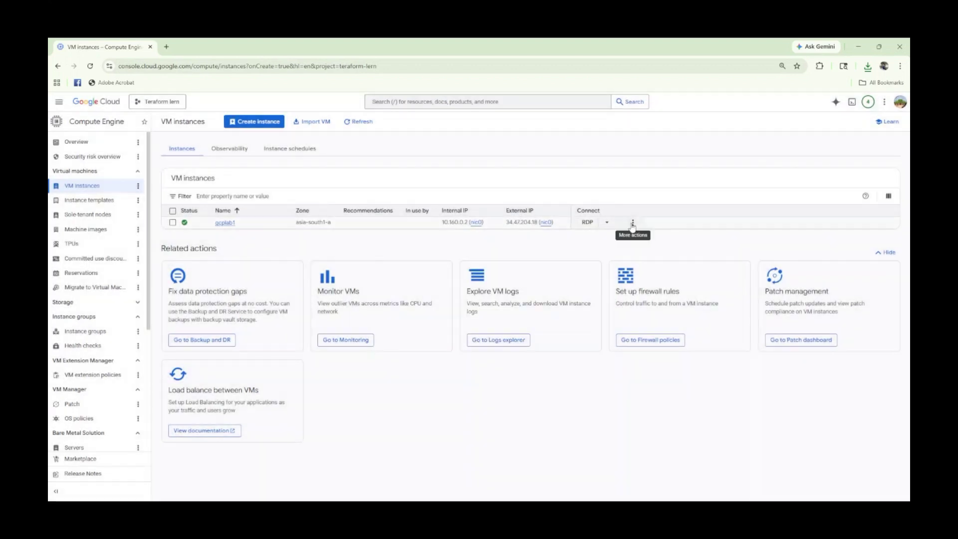
Delete the gcplab1 instance with the option to skip graceful shutdown enabled
{"action": "left_click", "coordinate": [632, 223]}
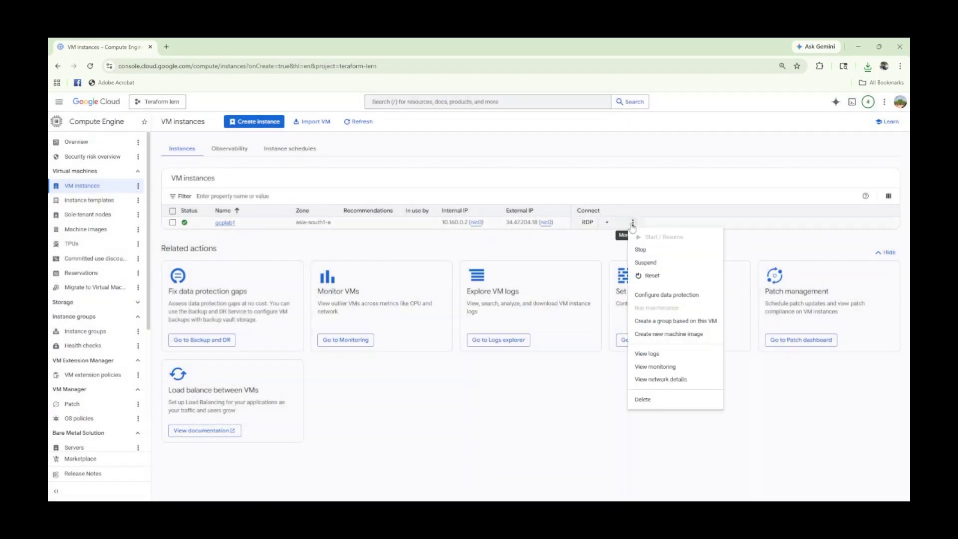
{"action": "left_click", "coordinate": [643, 400]}
{"action": "left_click", "coordinate": [380, 319]}
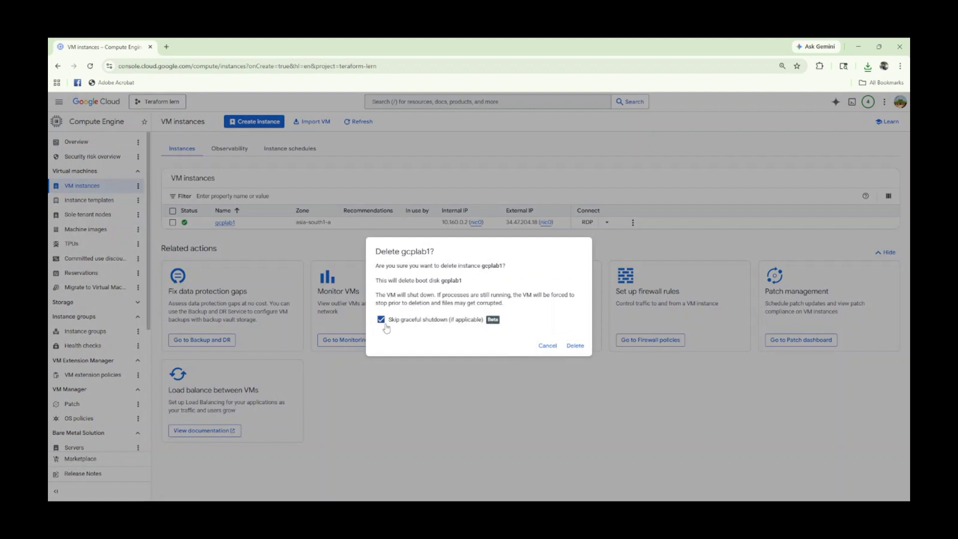
{"action": "left_click", "coordinate": [574, 346]}
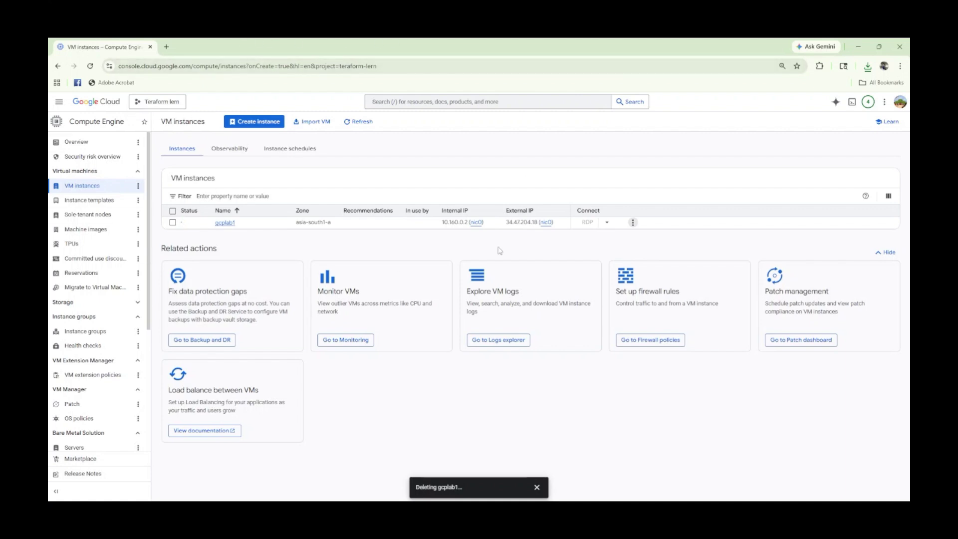
Check the list of recent projects, and search for billing to open the Billing account overview
{"action": "left_click", "coordinate": [162, 101]}
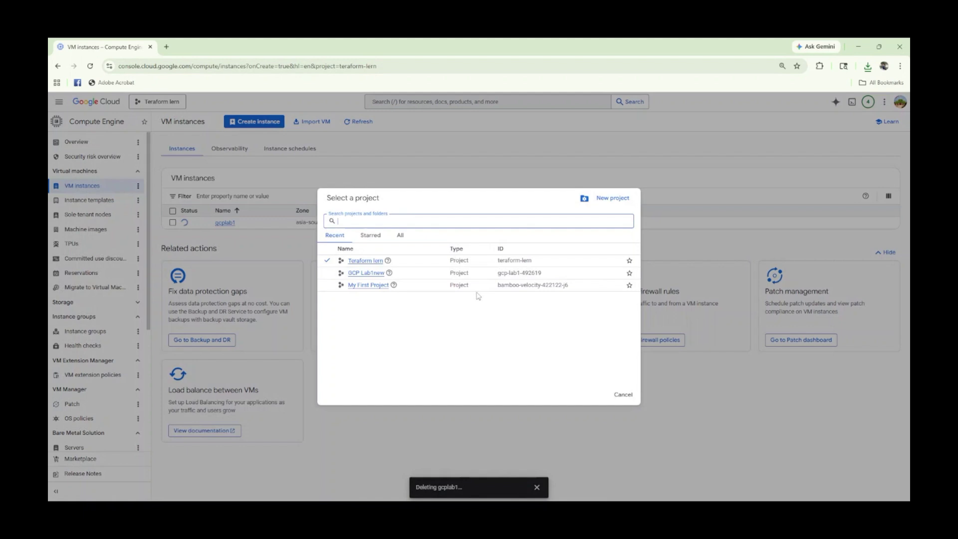
{"action": "left_click", "coordinate": [537, 139]}
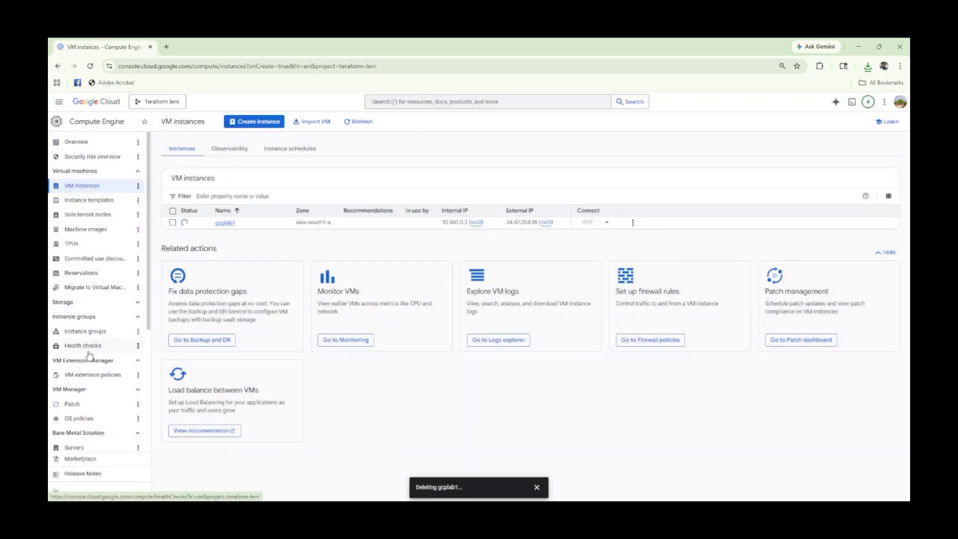
{"action": "left_click", "coordinate": [449, 101]}
{"action": "type", "text": "billing export"}
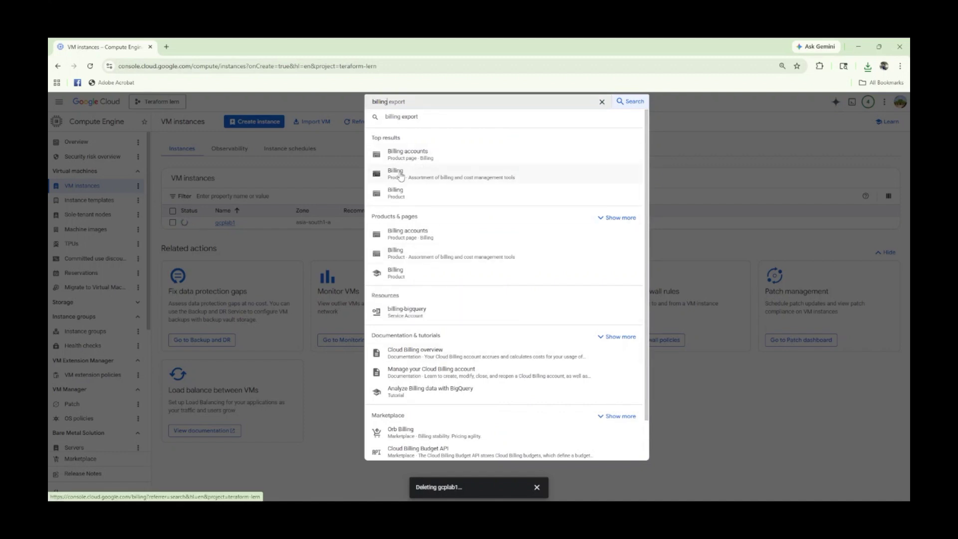
{"action": "left_click", "coordinate": [610, 199]}
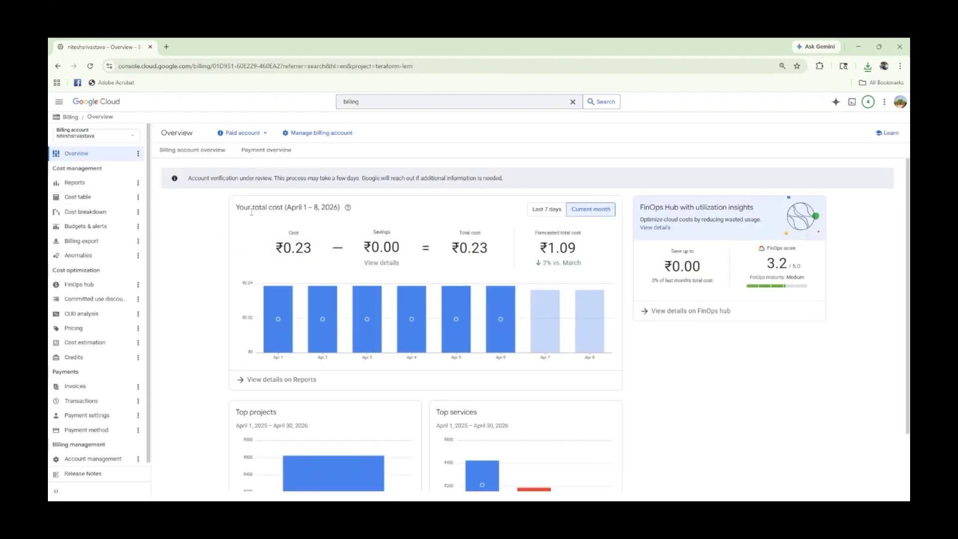
Show the total cost for the last 7 days and examine the top projects, top services and FinOps Hub figures
{"action": "left_click_drag", "start_coordinate": [254, 207], "coordinate": [325, 208]}
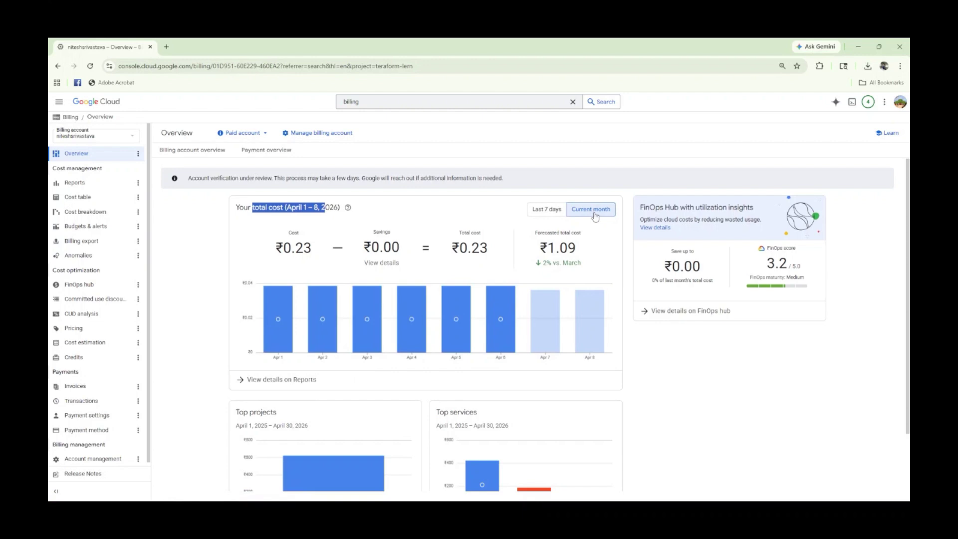
{"action": "left_click", "coordinate": [547, 213]}
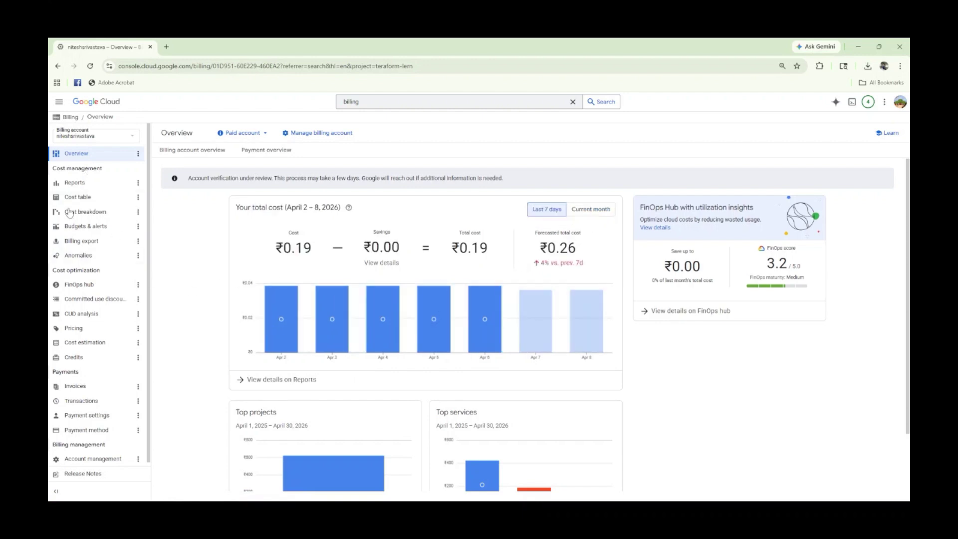
{"action": "mouse_move", "coordinate": [547, 343]}
{"action": "scroll", "coordinate": [421, 407], "scroll_direction": "down", "scroll_amount": 1}
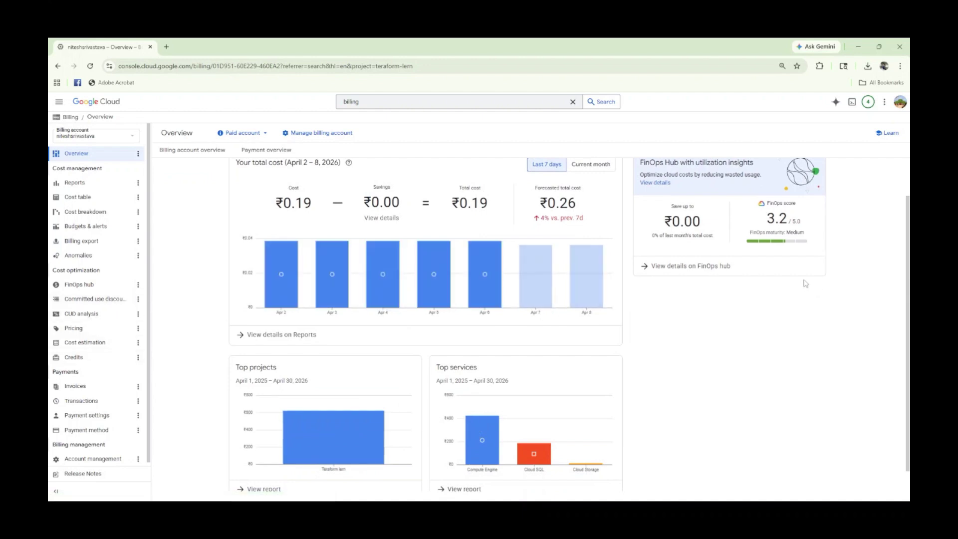
{"action": "left_click_drag", "start_coordinate": [767, 203], "coordinate": [671, 222]}
{"action": "left_click", "coordinate": [815, 241]}
{"action": "scroll", "coordinate": [702, 368], "scroll_direction": "up", "scroll_amount": 1}
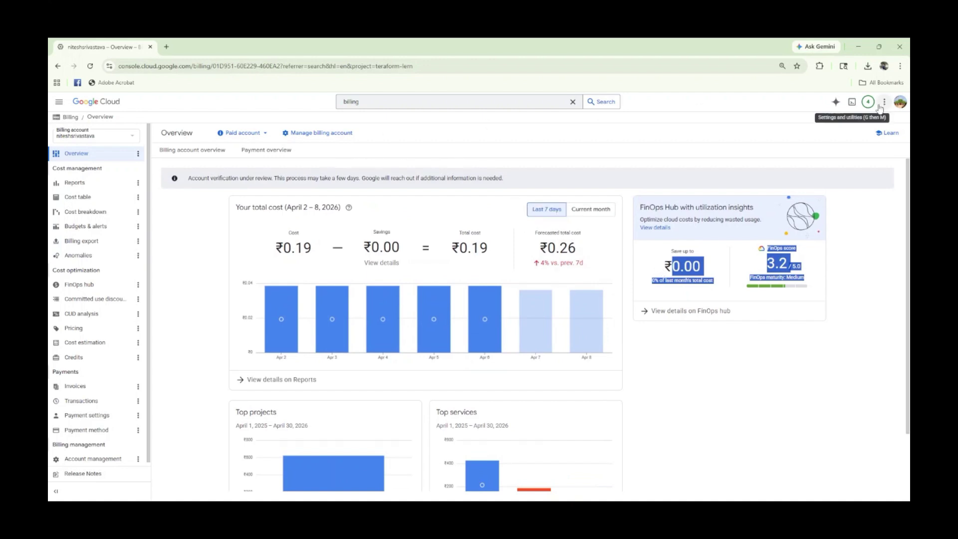
Open the notifications to check the recent project and VM operations
{"action": "left_click", "coordinate": [871, 103]}
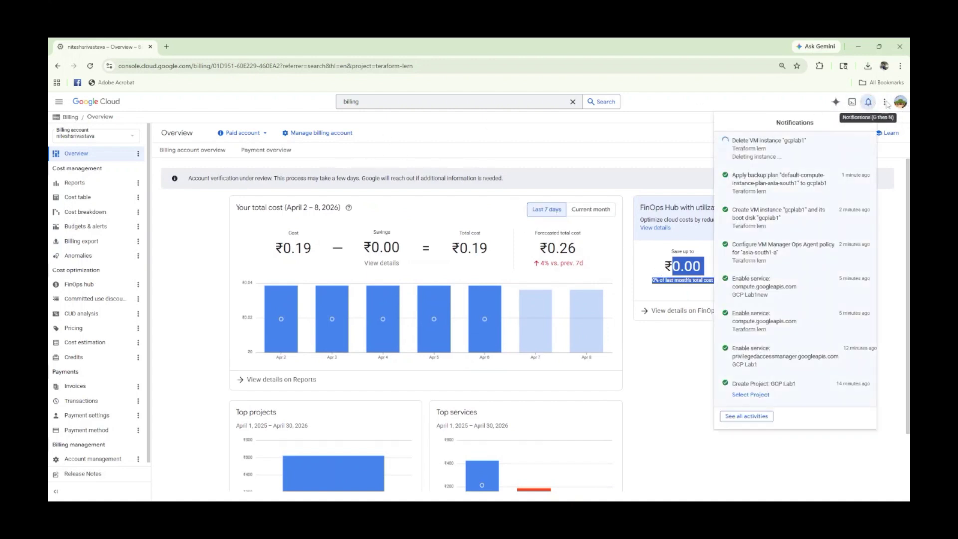